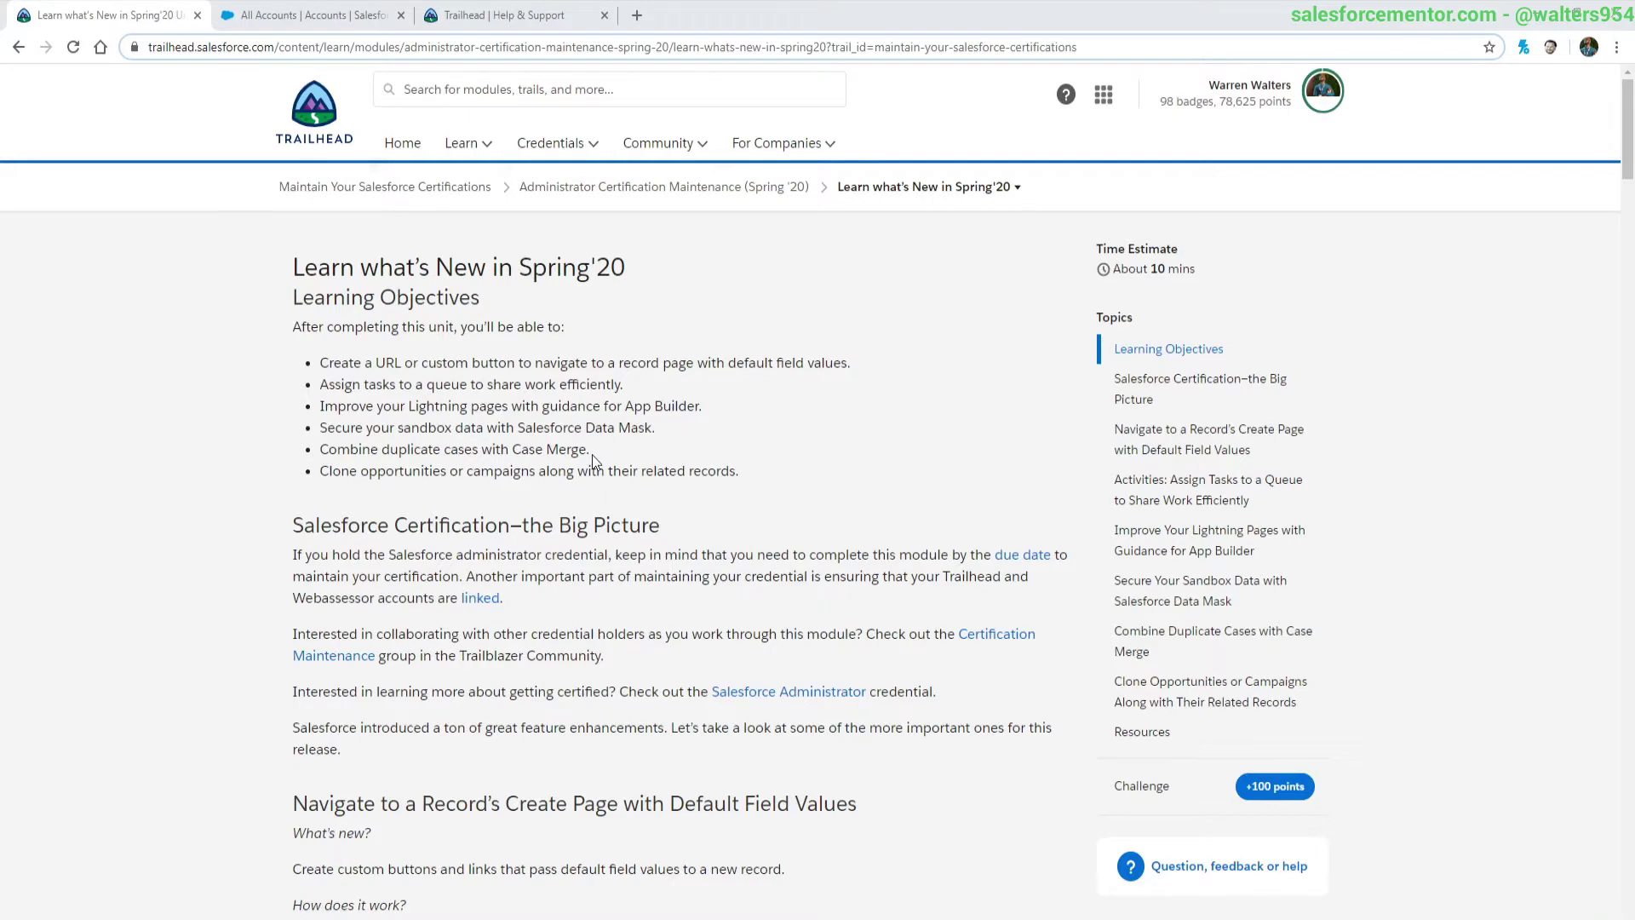
# Step: Highlight the sample formula and its Account/new URL part, then switch to the Salesforce accounts tab
pyautogui.scroll(-4, 594, 461)
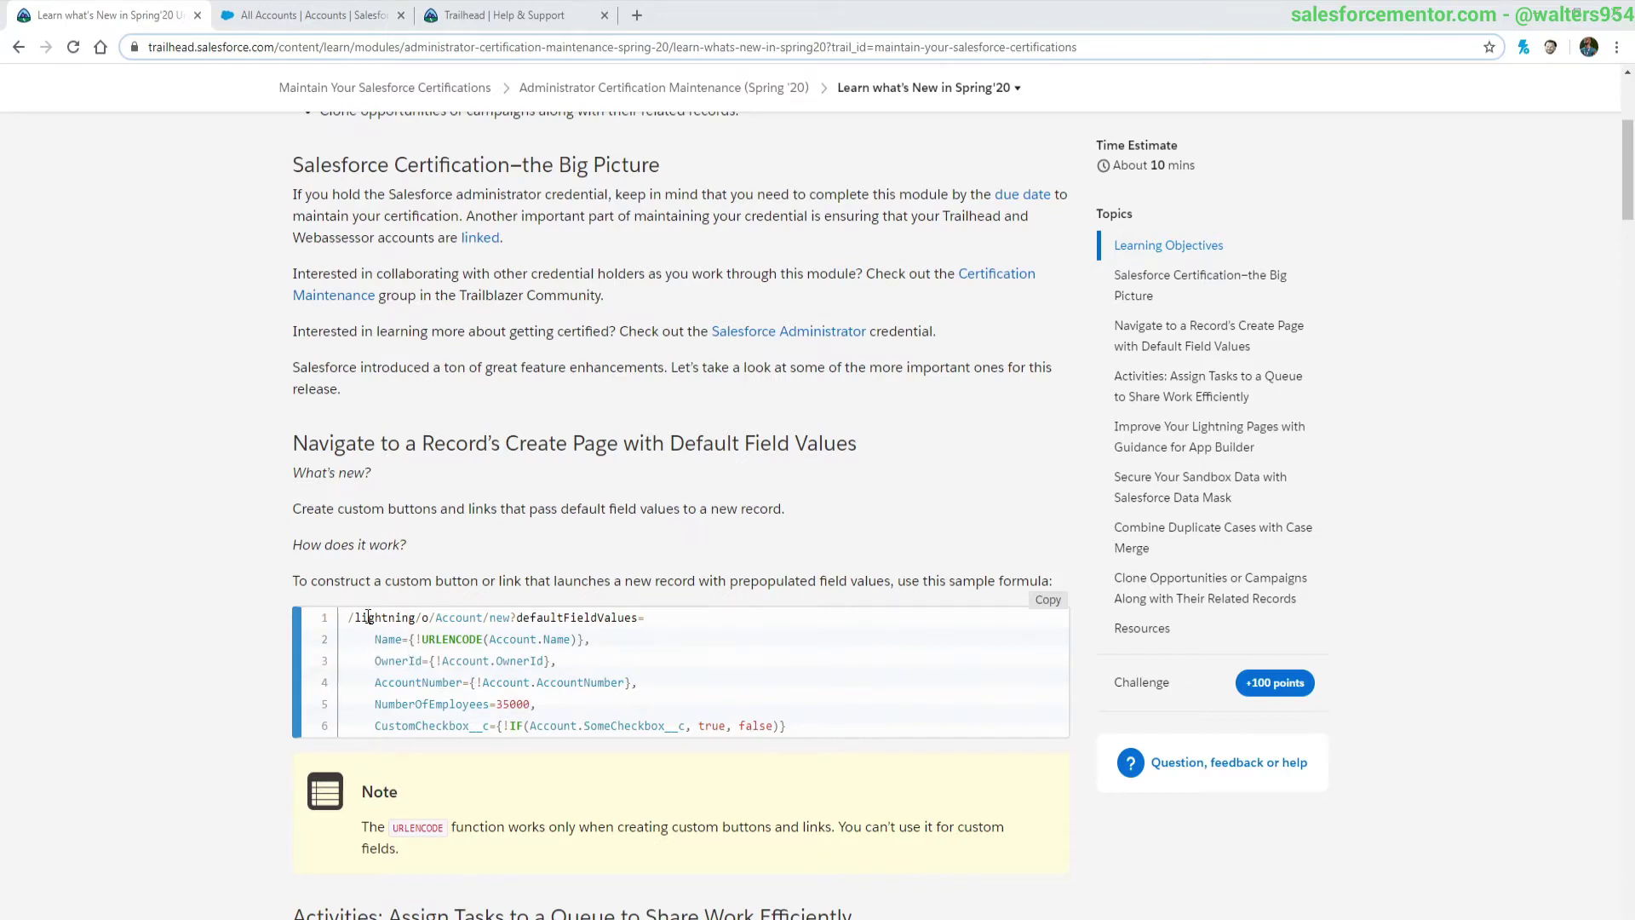
pyautogui.moveTo(368, 616); pyautogui.dragTo(644, 622)
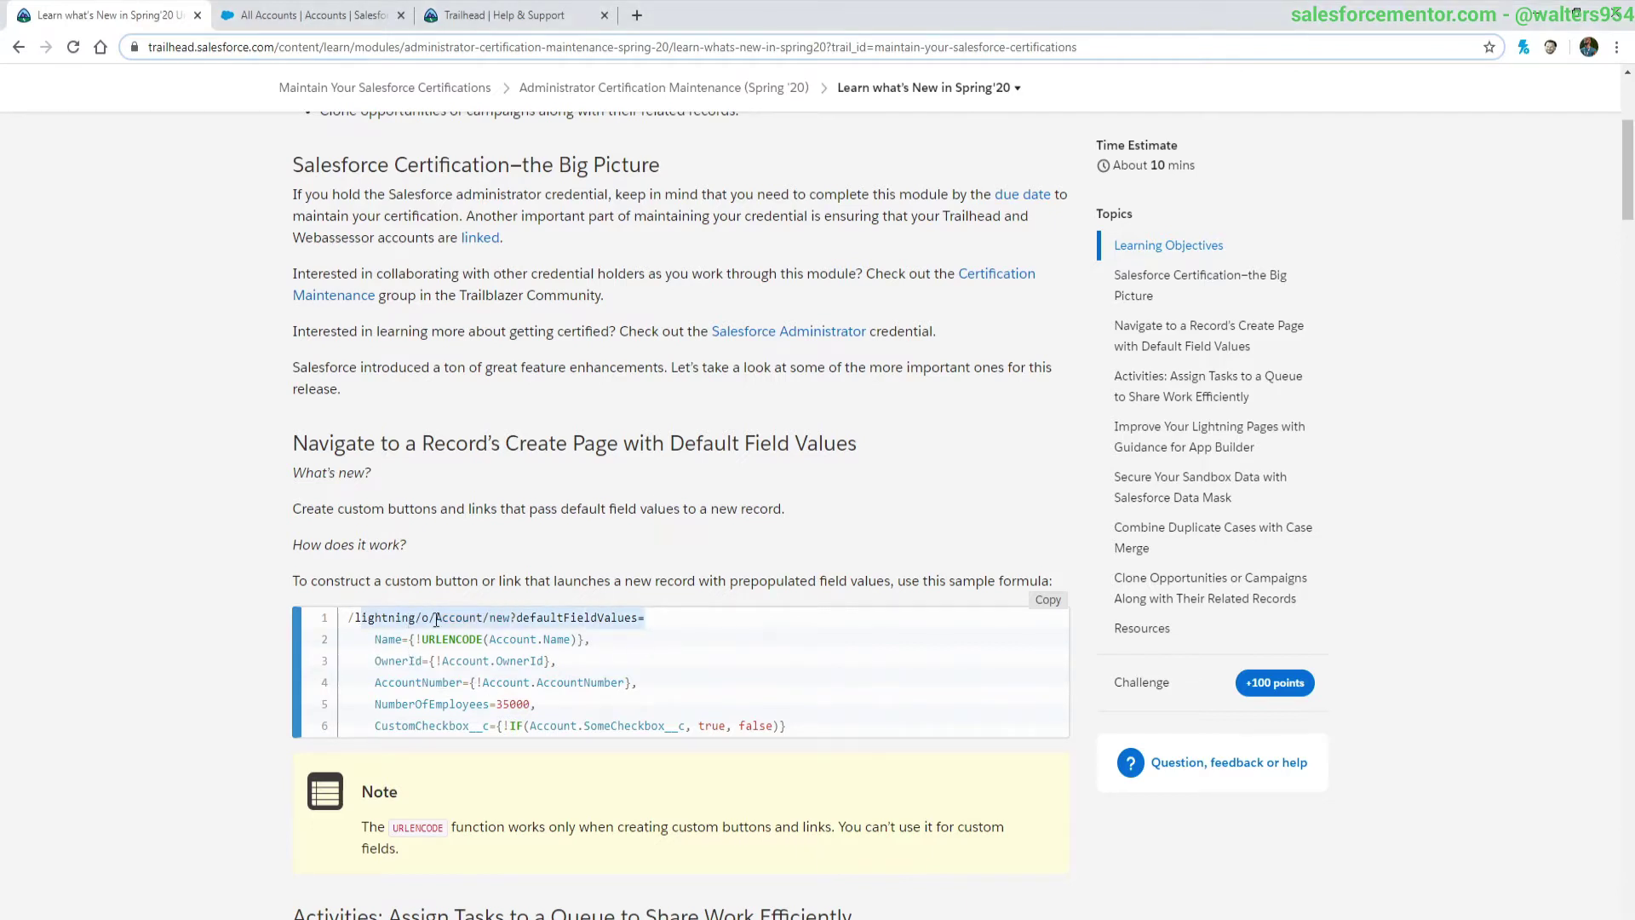
pyautogui.moveTo(437, 620); pyautogui.dragTo(511, 617)
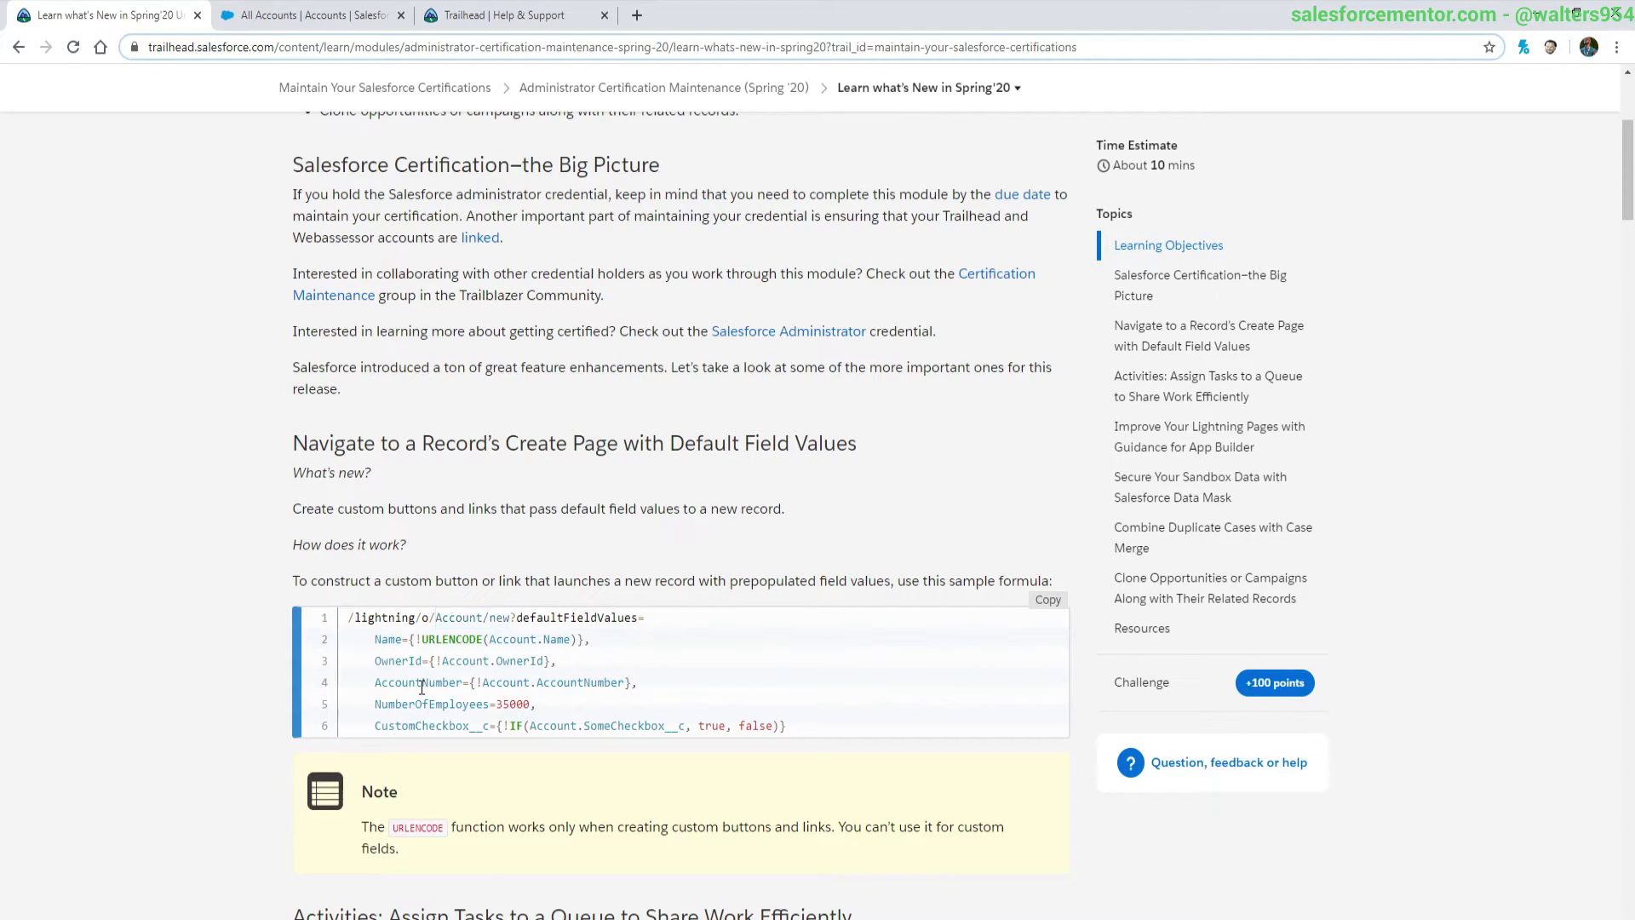
pyautogui.click(298, 10)
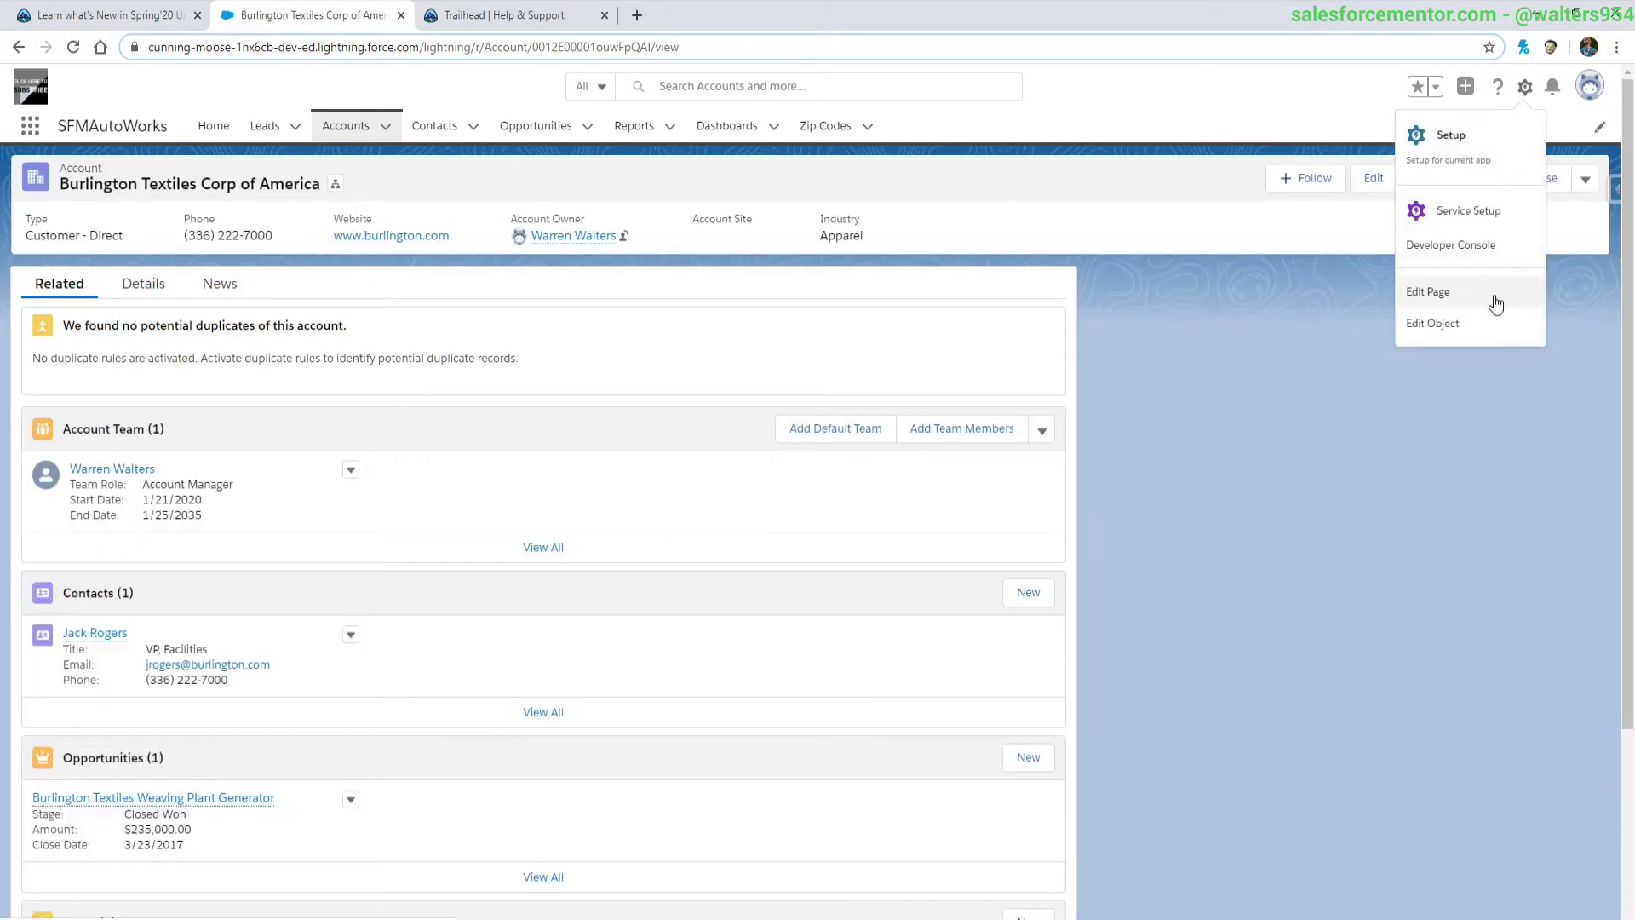
# Step: Show the Account object's Buttons, Links, and Actions list and scroll to the New Account button
pyautogui.click(1492, 347)
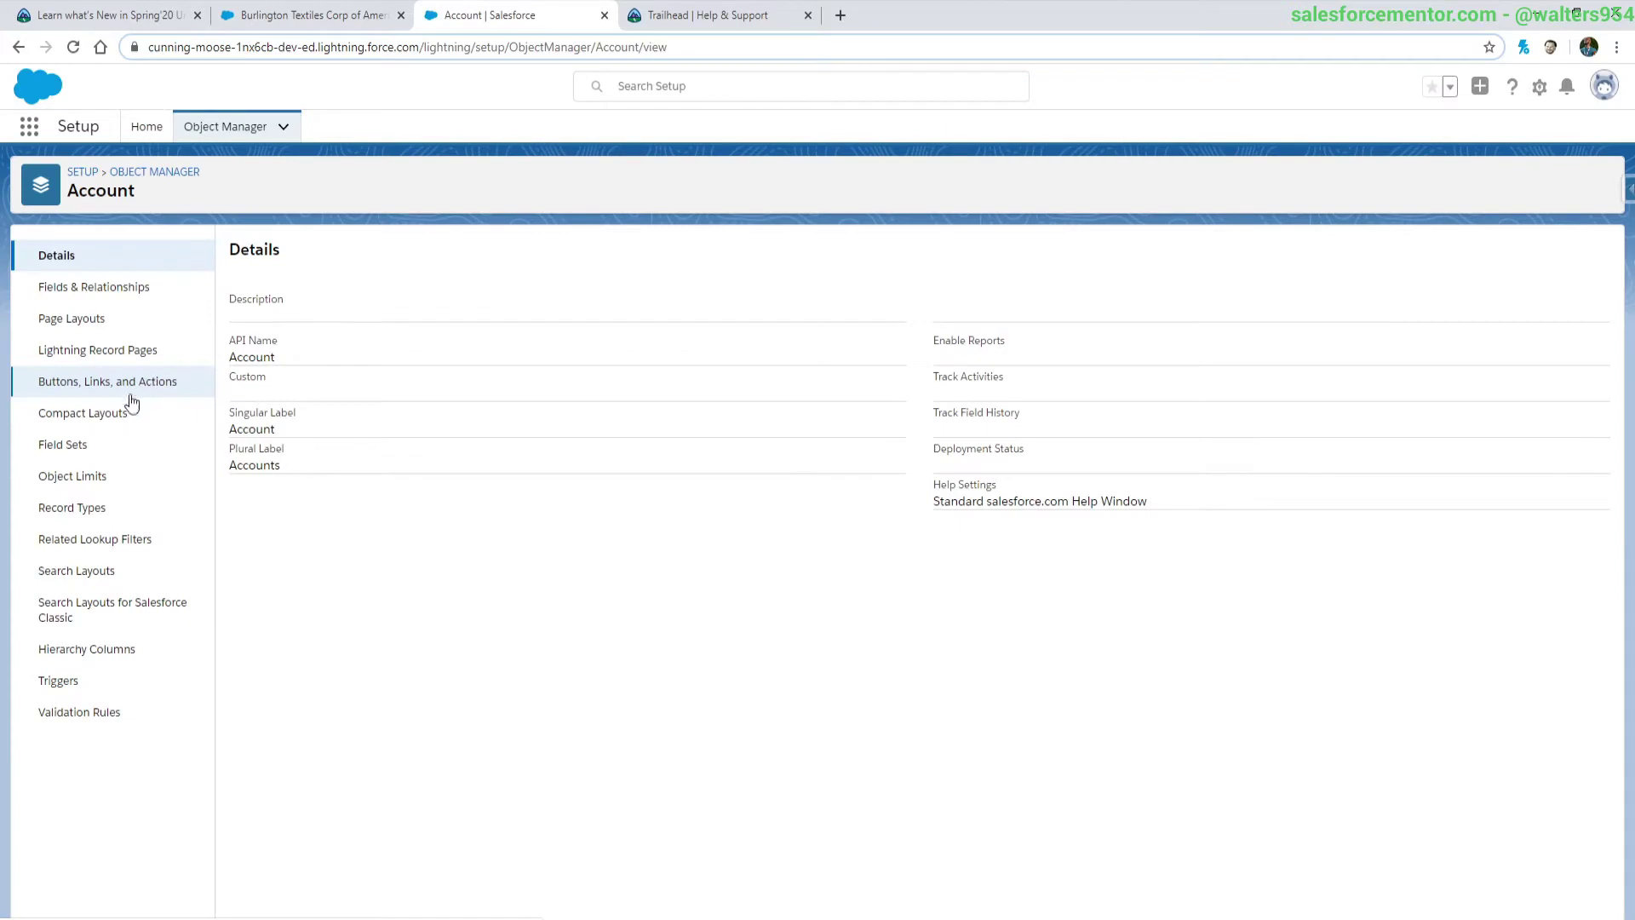
pyautogui.click(64, 391)
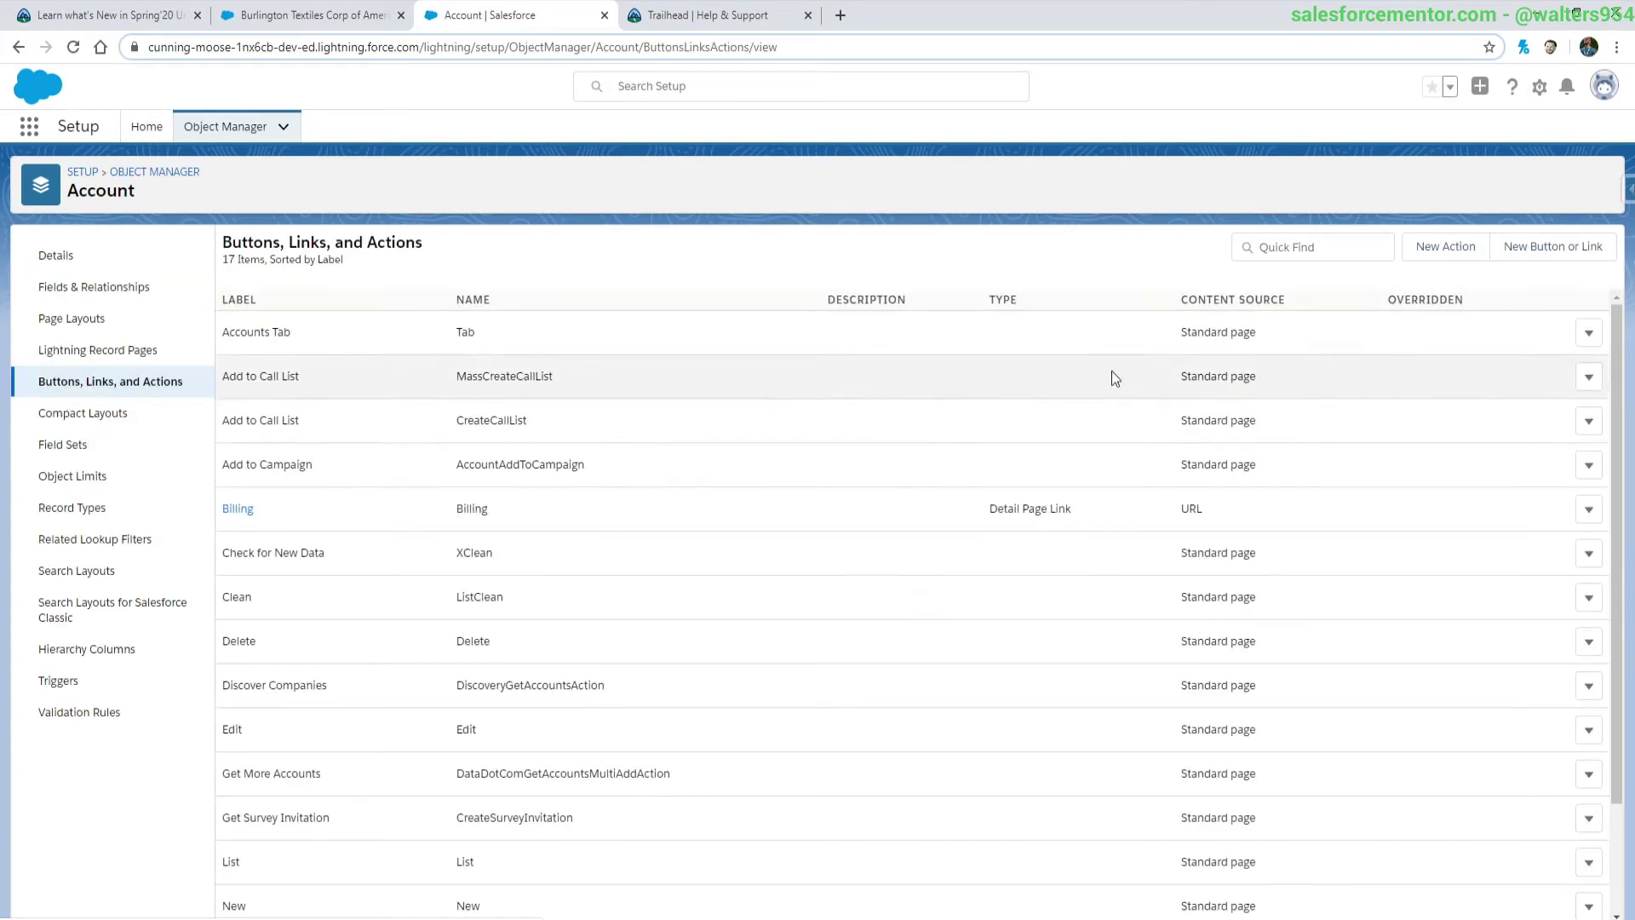
pyautogui.click(1529, 249)
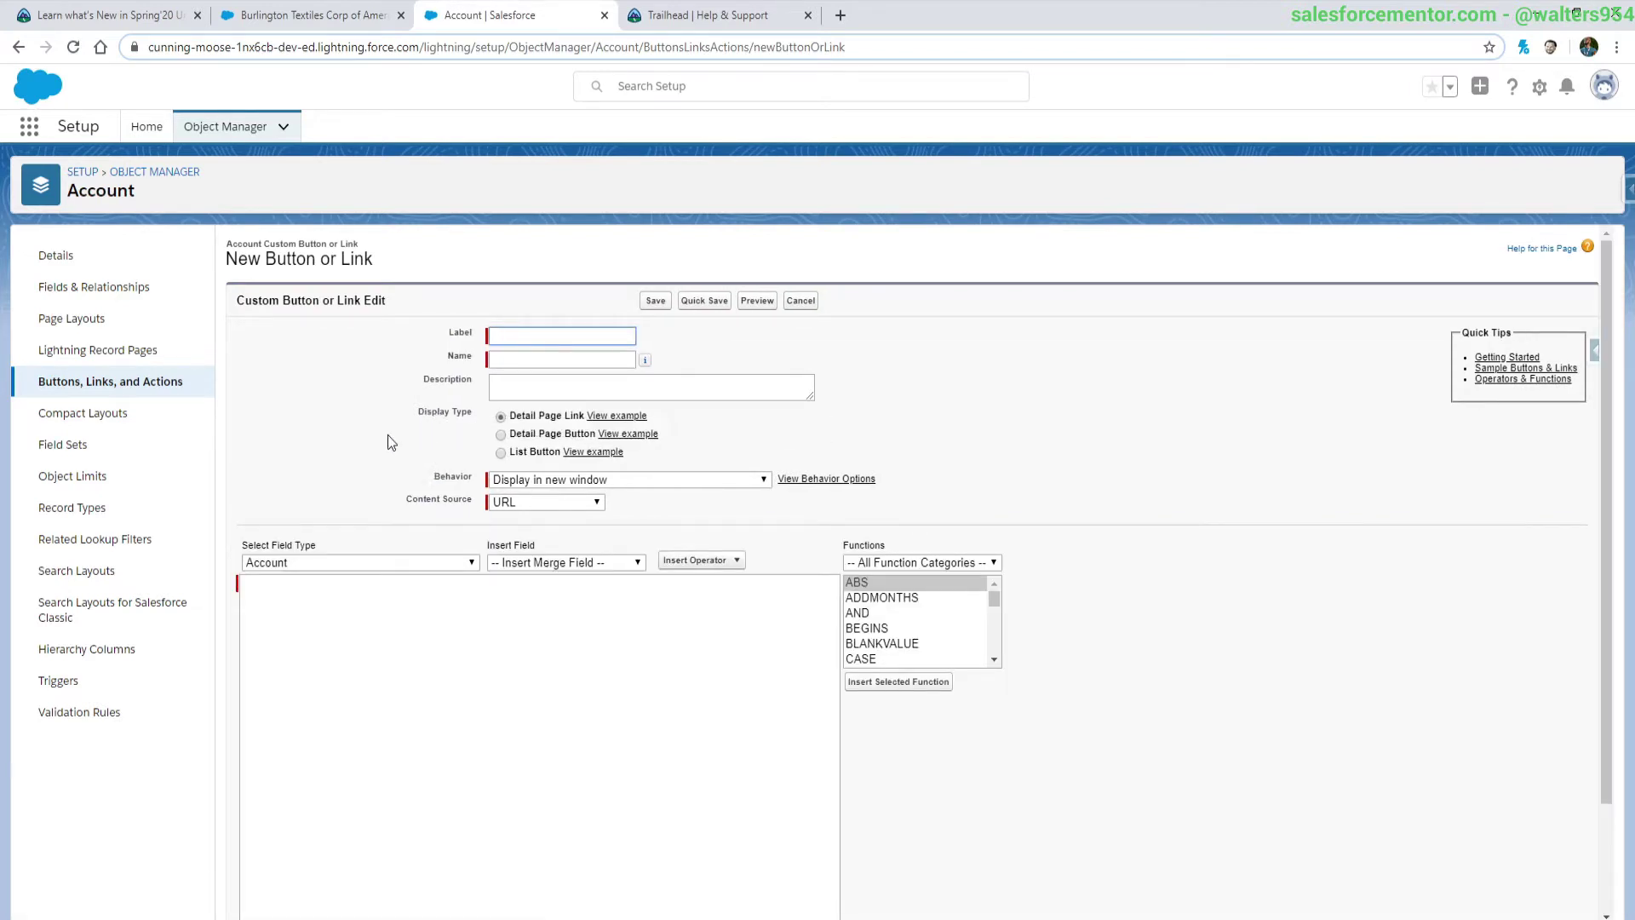
pyautogui.click(119, 381)
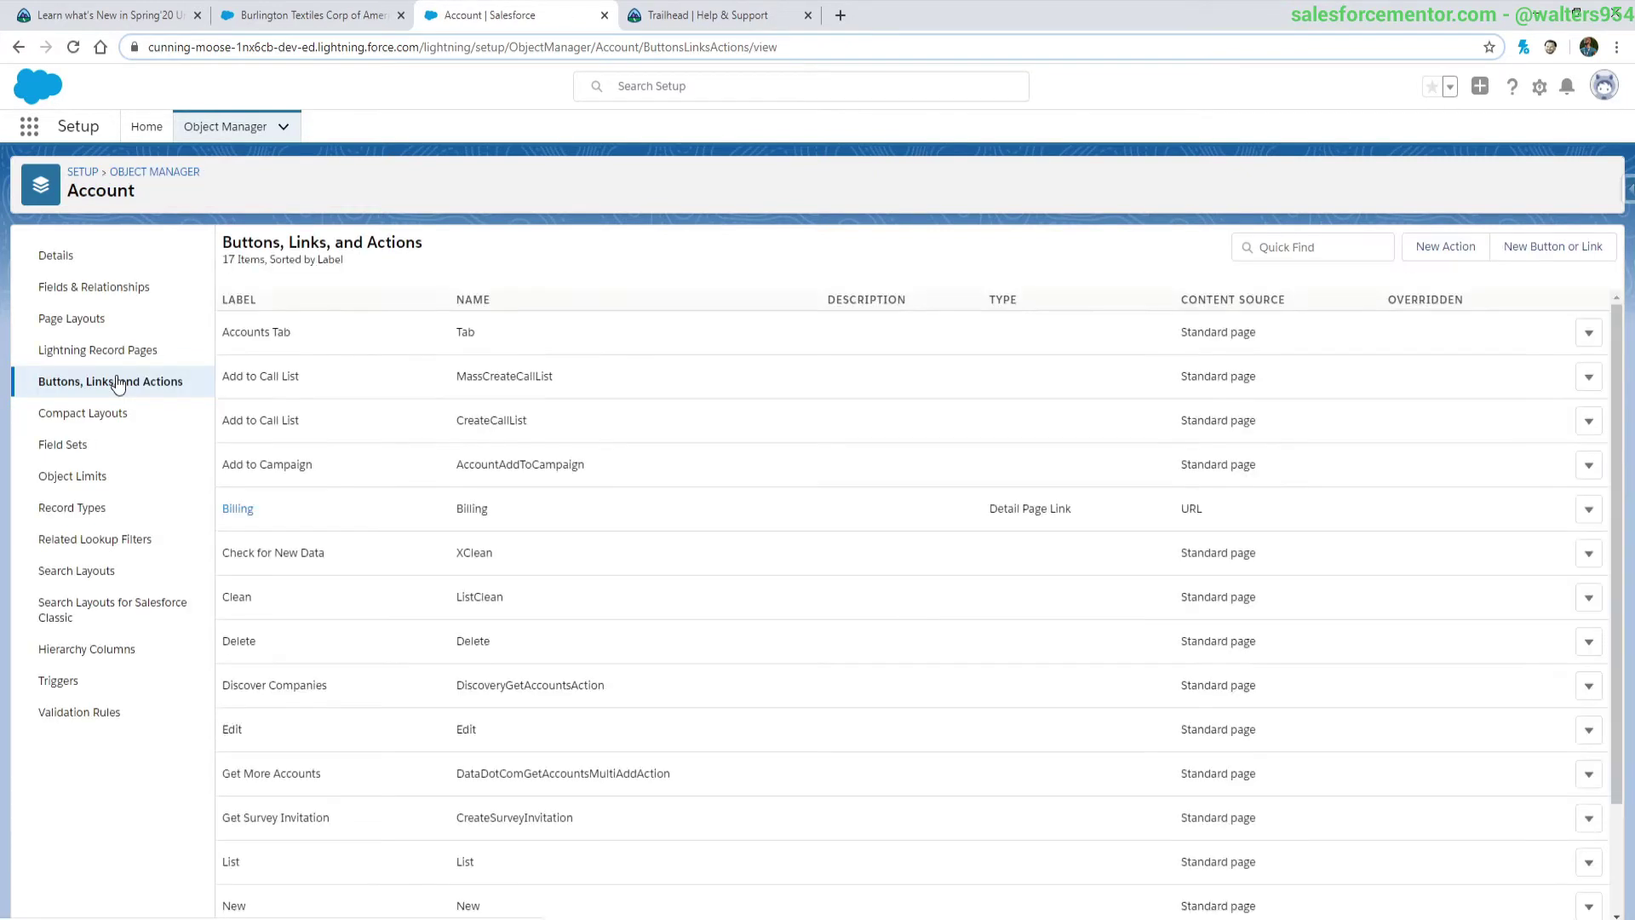
pyautogui.scroll(-2, 423, 527)
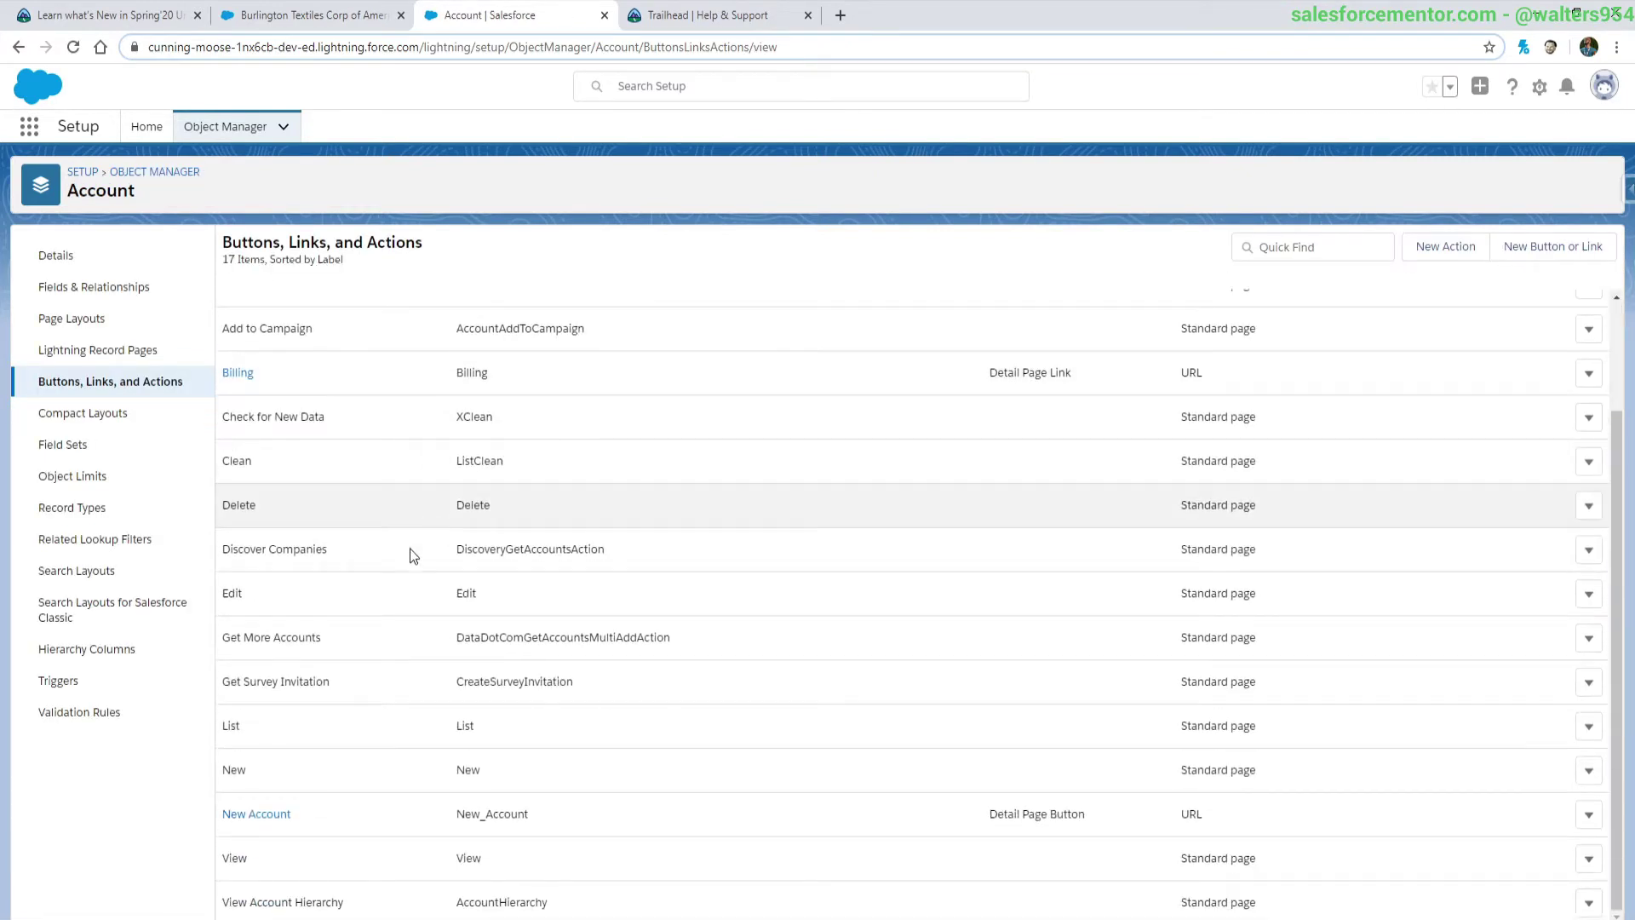
# Step: Inspect the New Account button's URL formula, then preview the form prefilled with Rating Hot and 35,000 employees
pyautogui.click(246, 815)
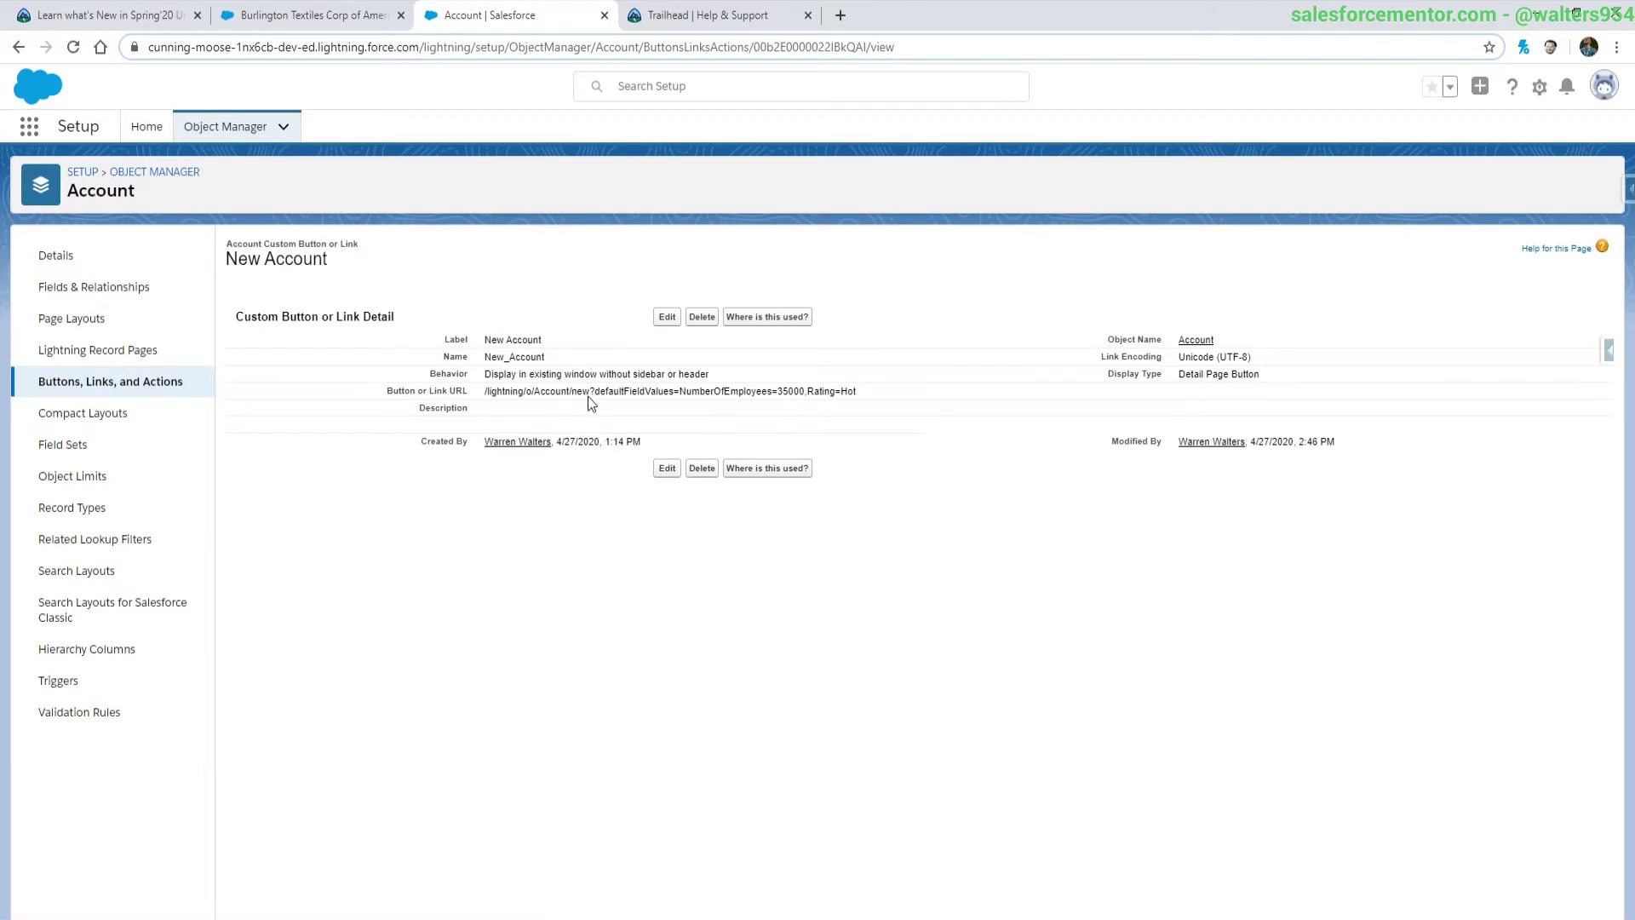
pyautogui.click(664, 319)
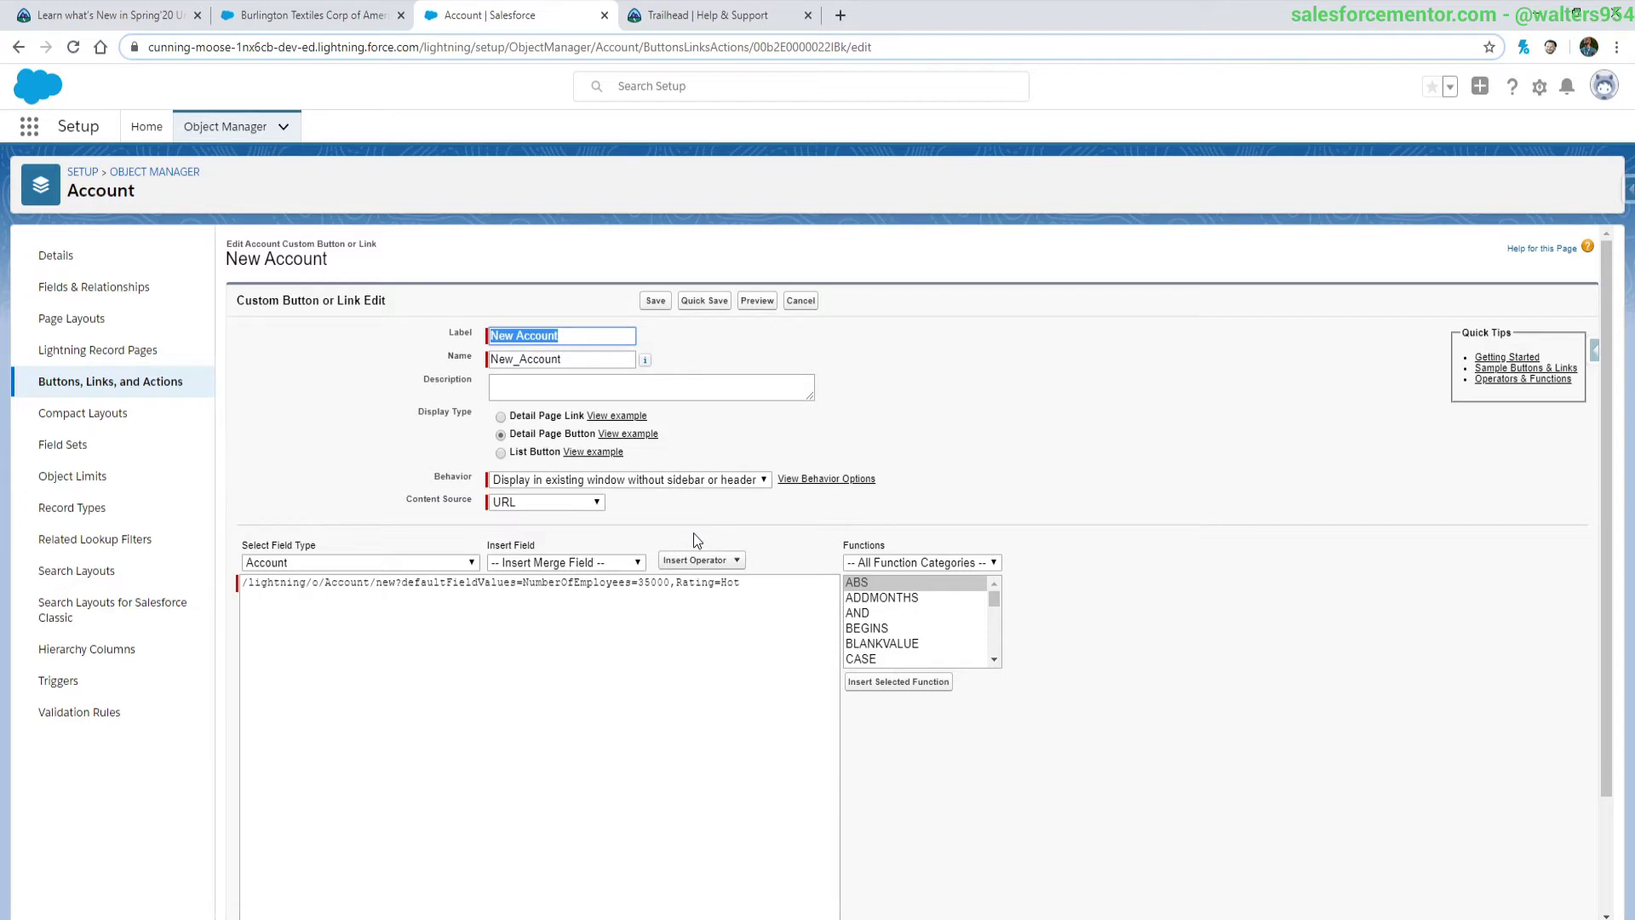
pyautogui.moveTo(753, 582); pyautogui.dragTo(286, 584)
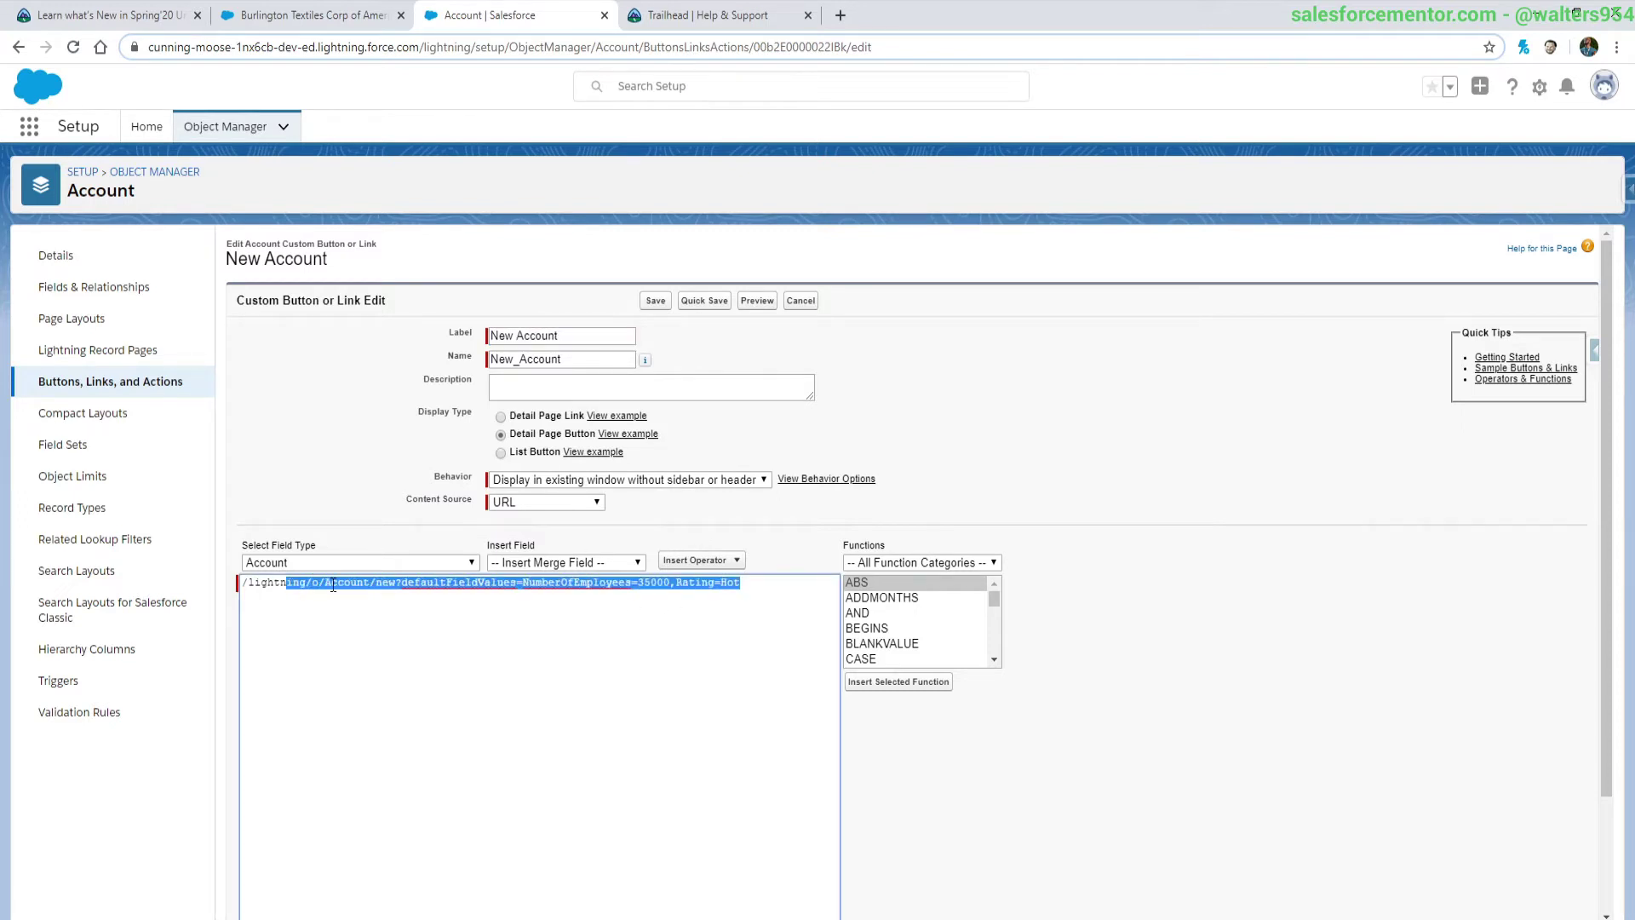
pyautogui.click(332, 584)
pyautogui.doubleClick(332, 584)
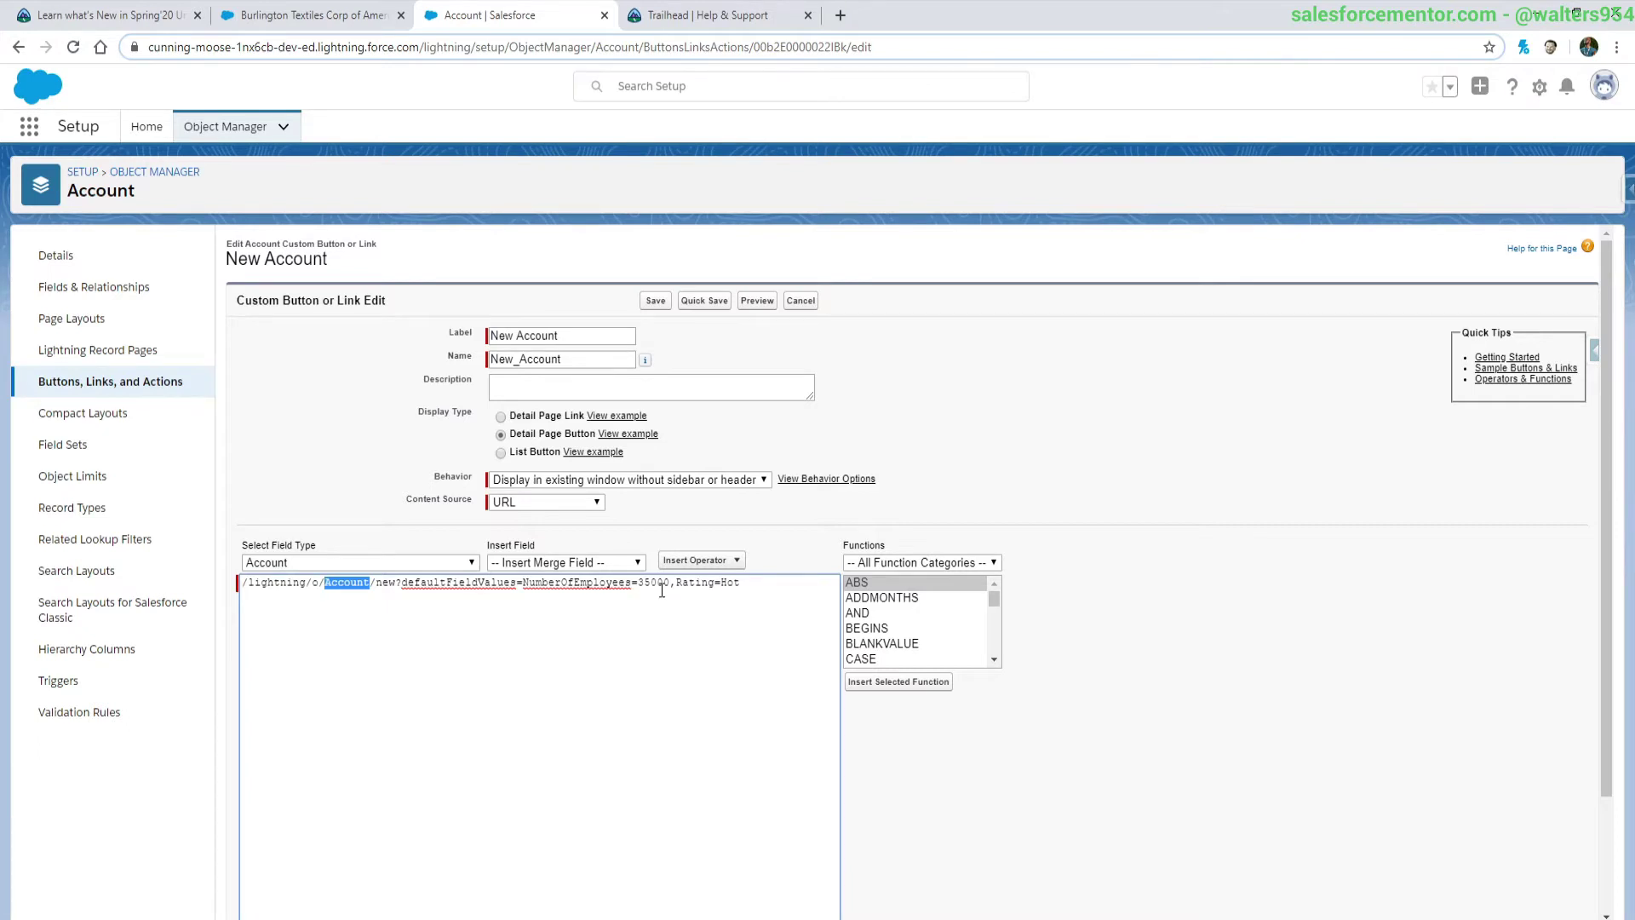
pyautogui.click(688, 585)
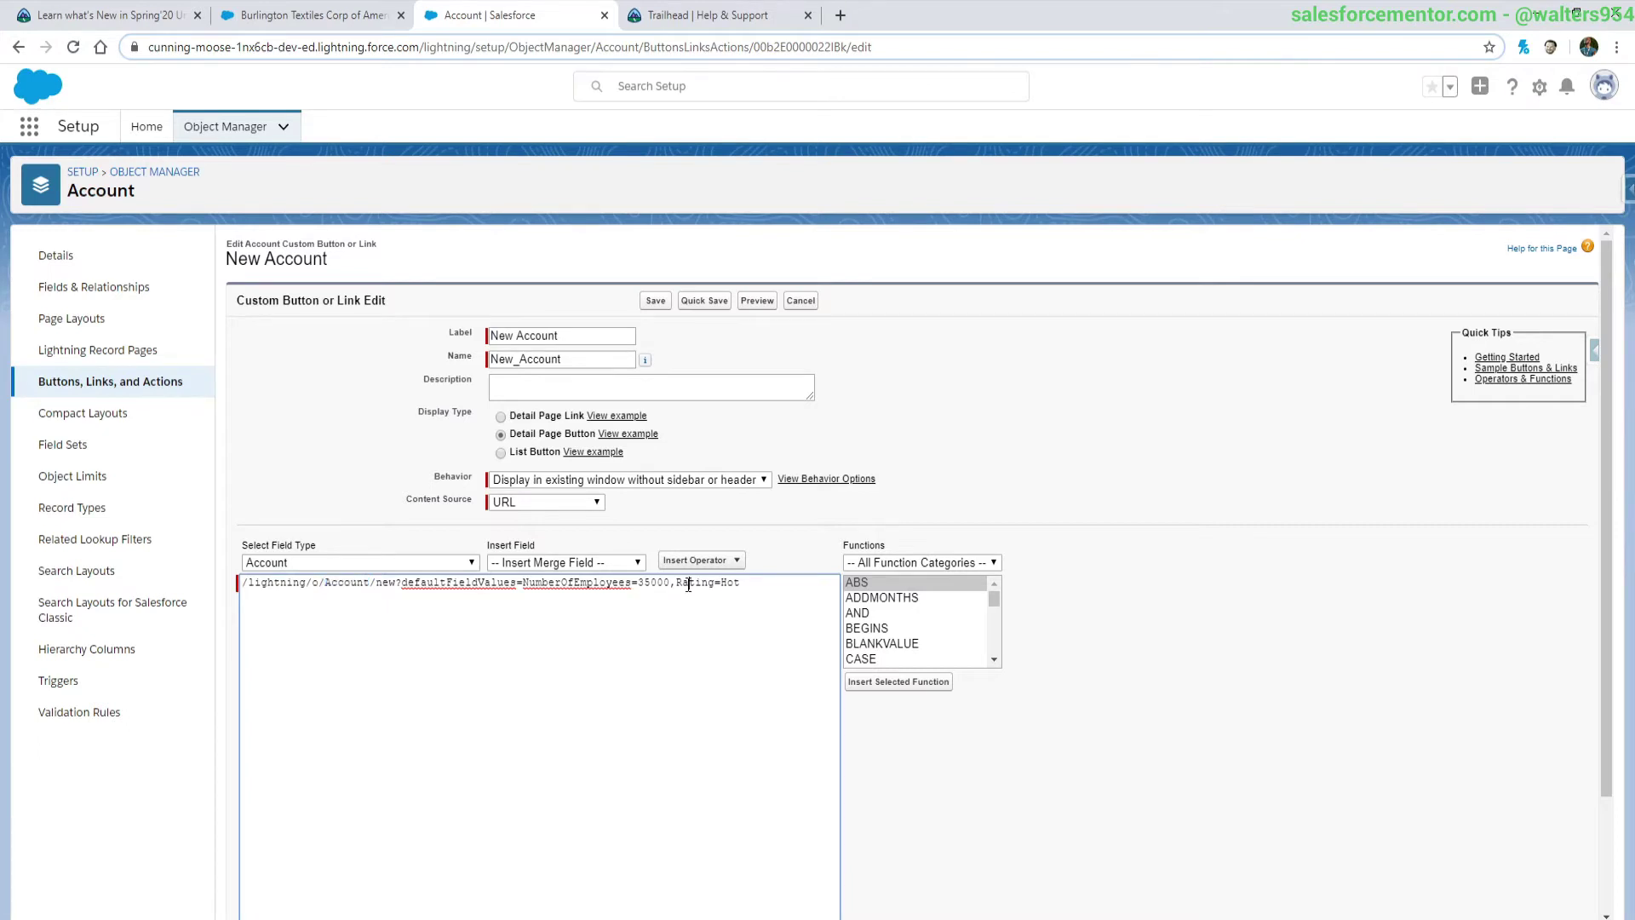
pyautogui.click(750, 303)
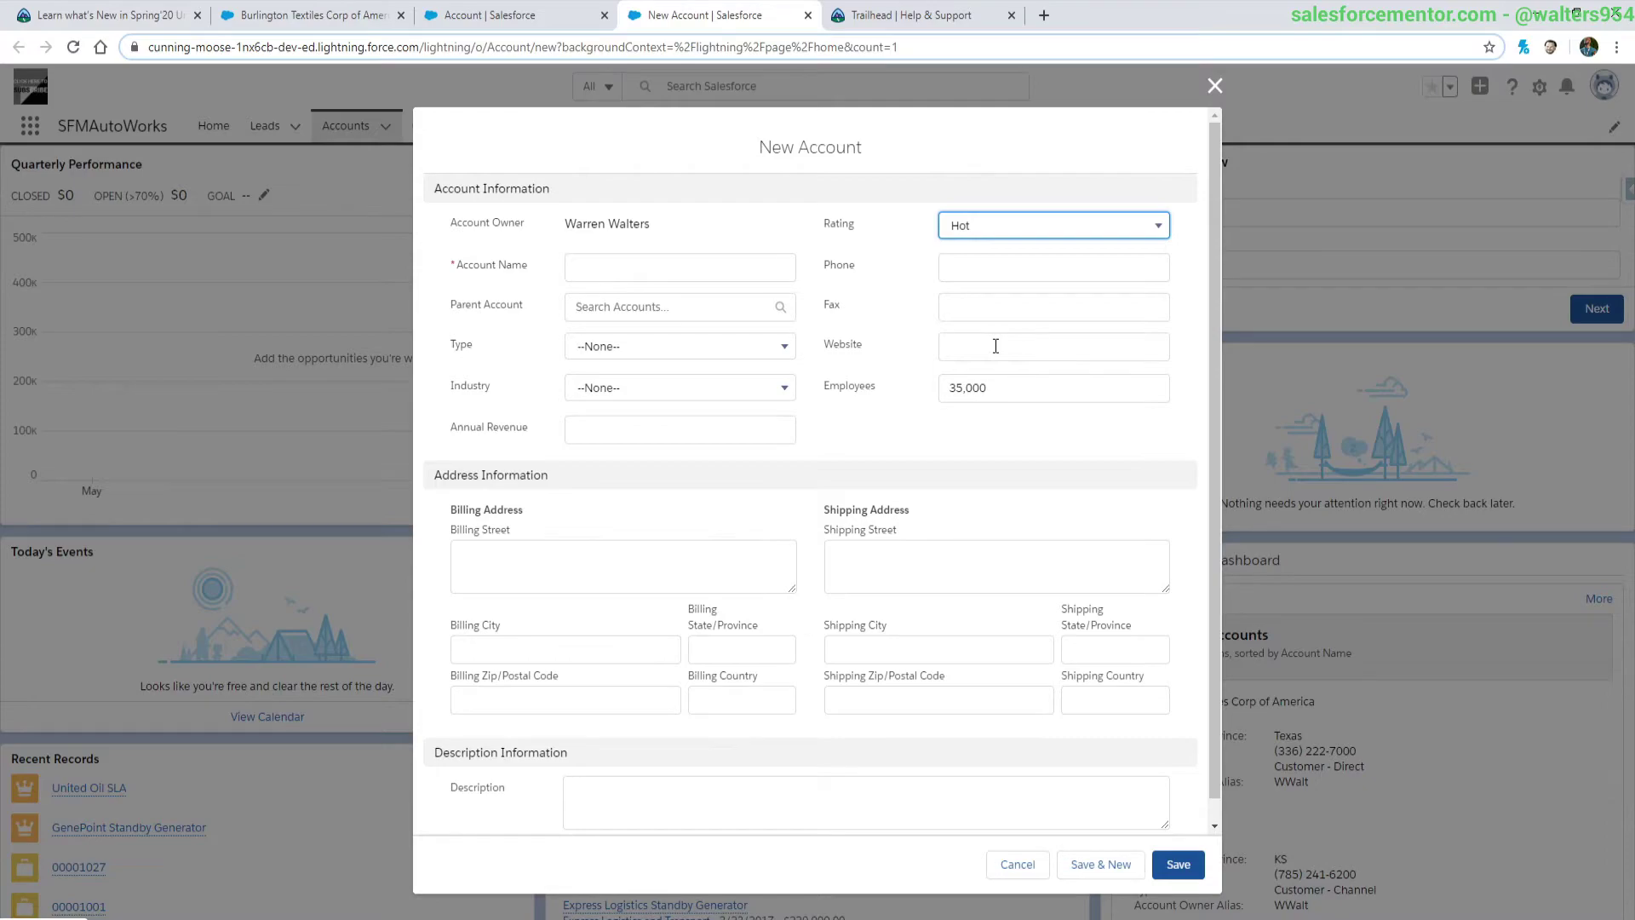
# Step: From the Burlington Textiles record's New Account action, save an account named 'Child Account'
pyautogui.hotkey('ctrl', '2')
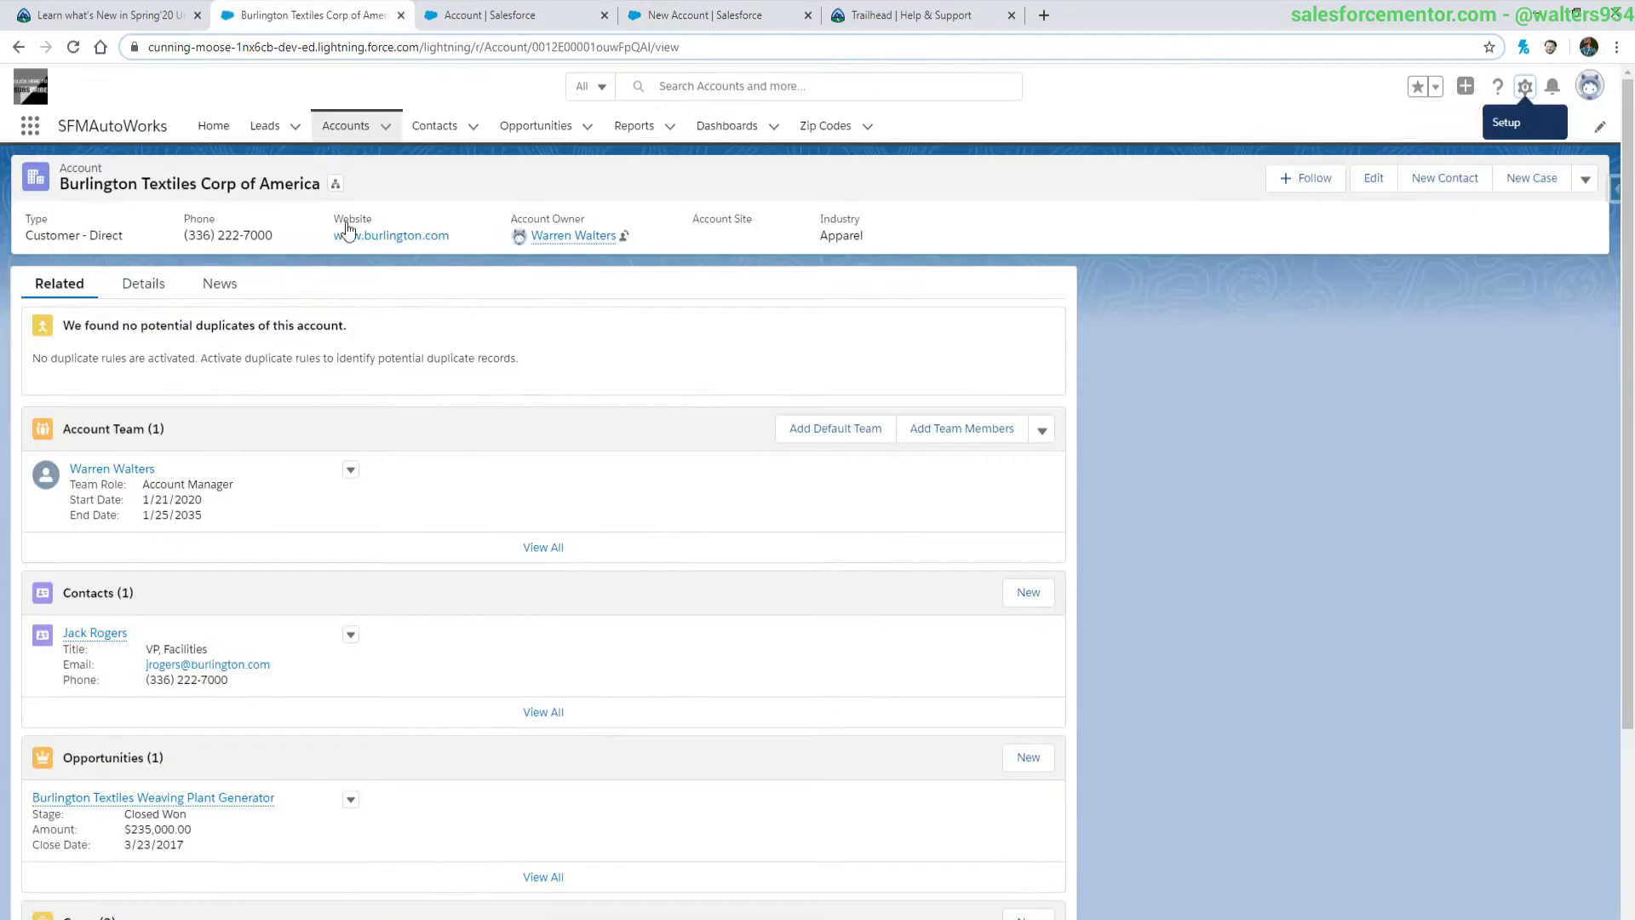
pyautogui.click(1585, 179)
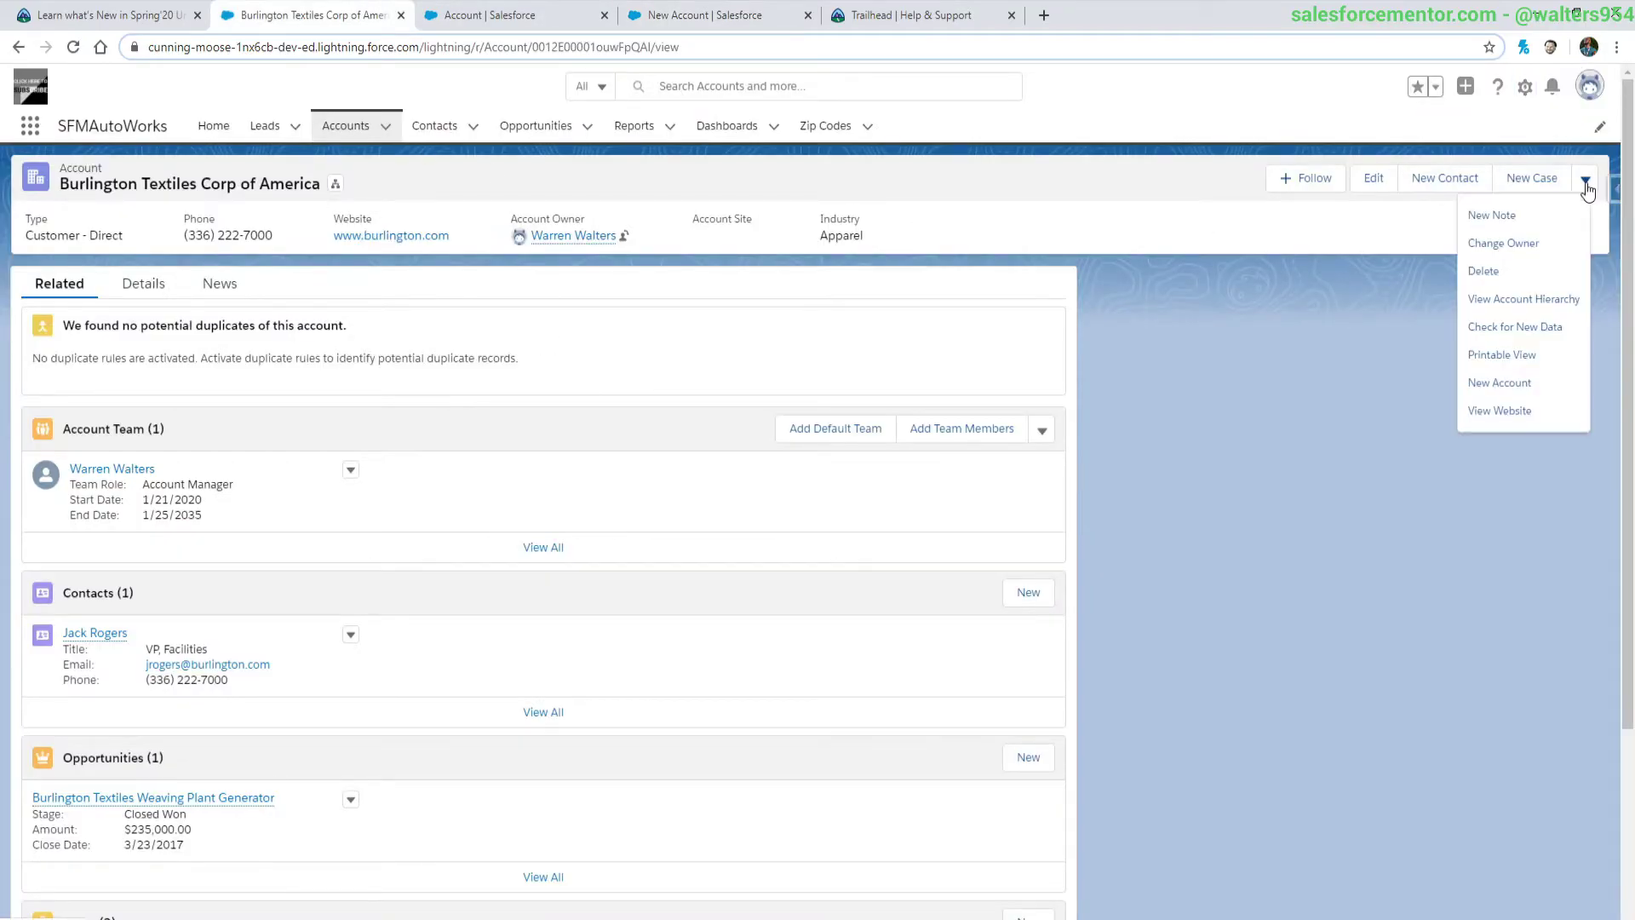
pyautogui.click(1488, 390)
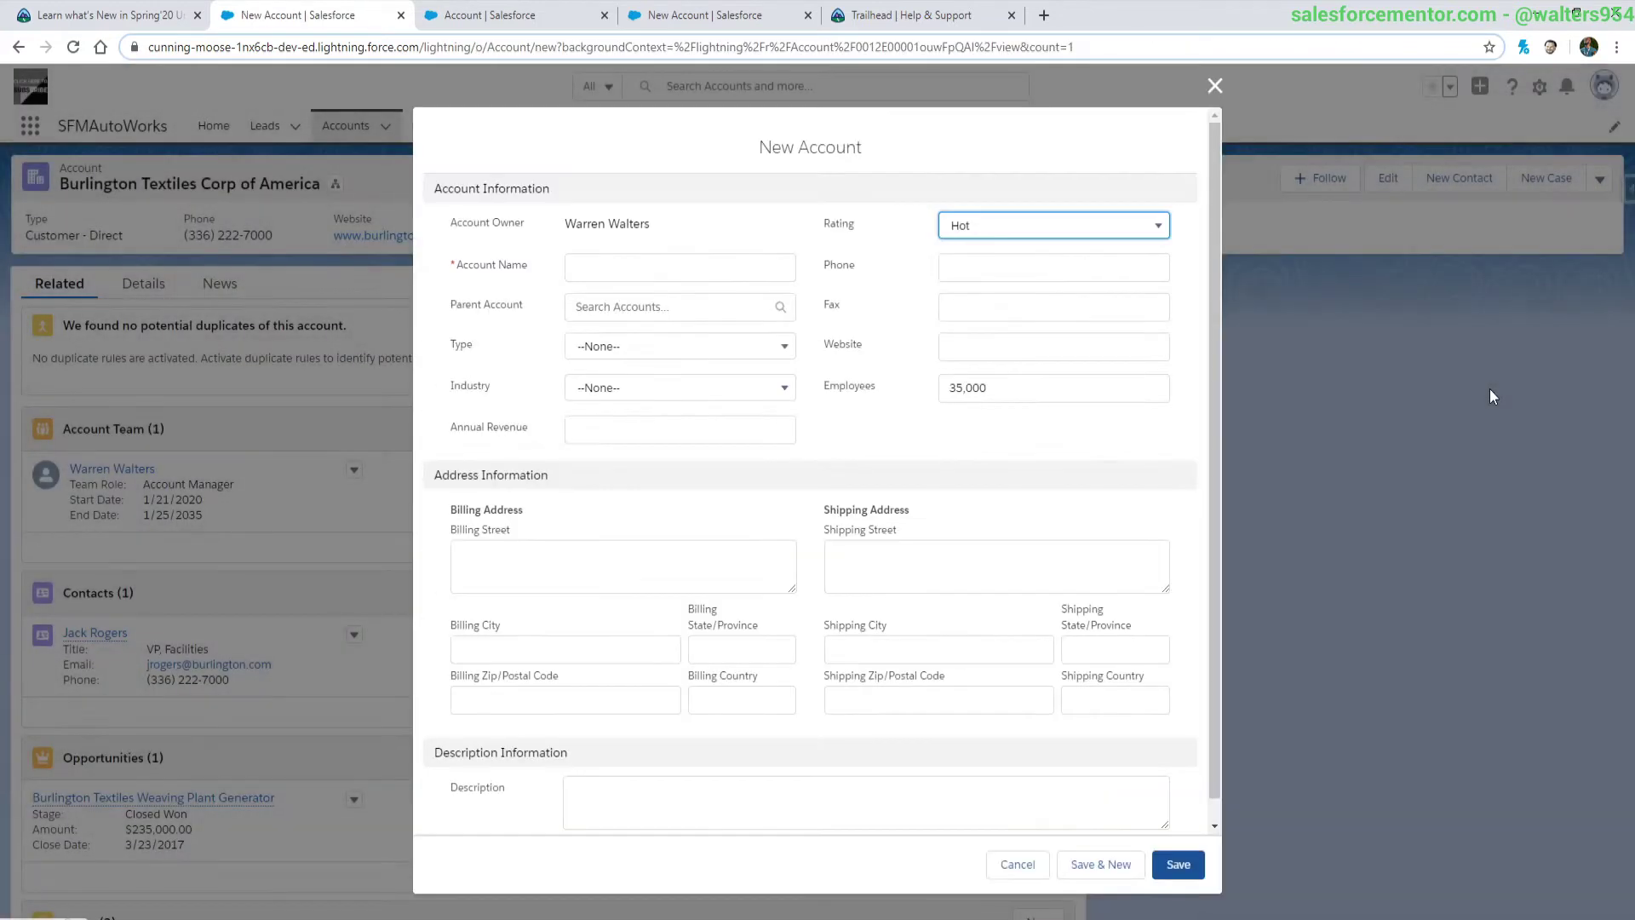
pyautogui.click(648, 269)
pyautogui.write('Child Account')
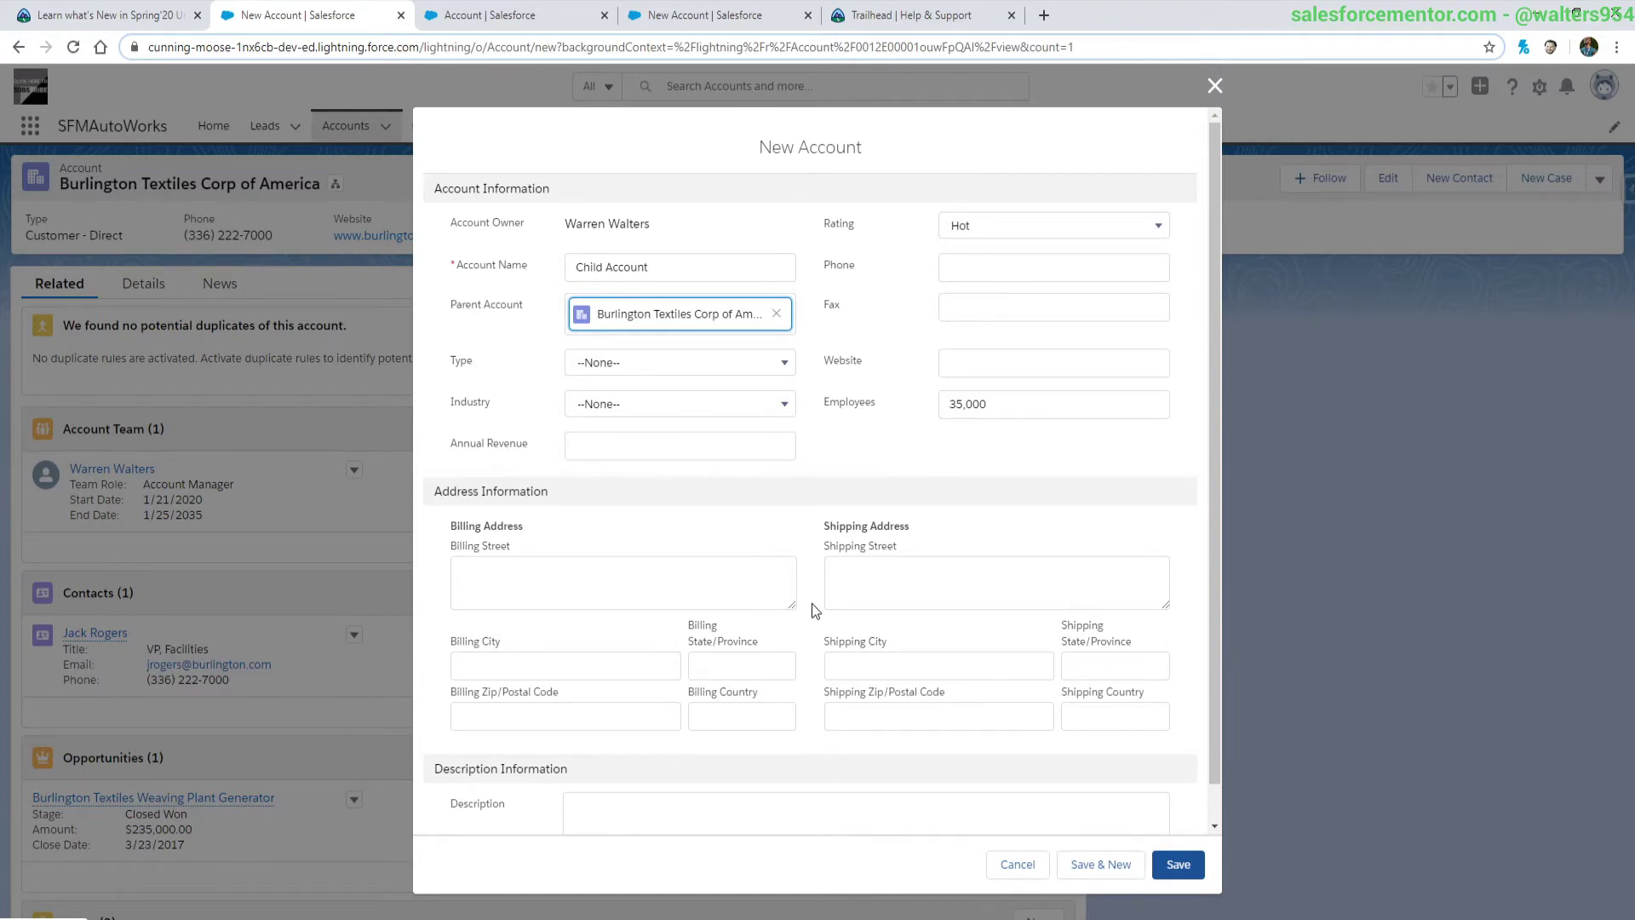
pyautogui.click(1177, 864)
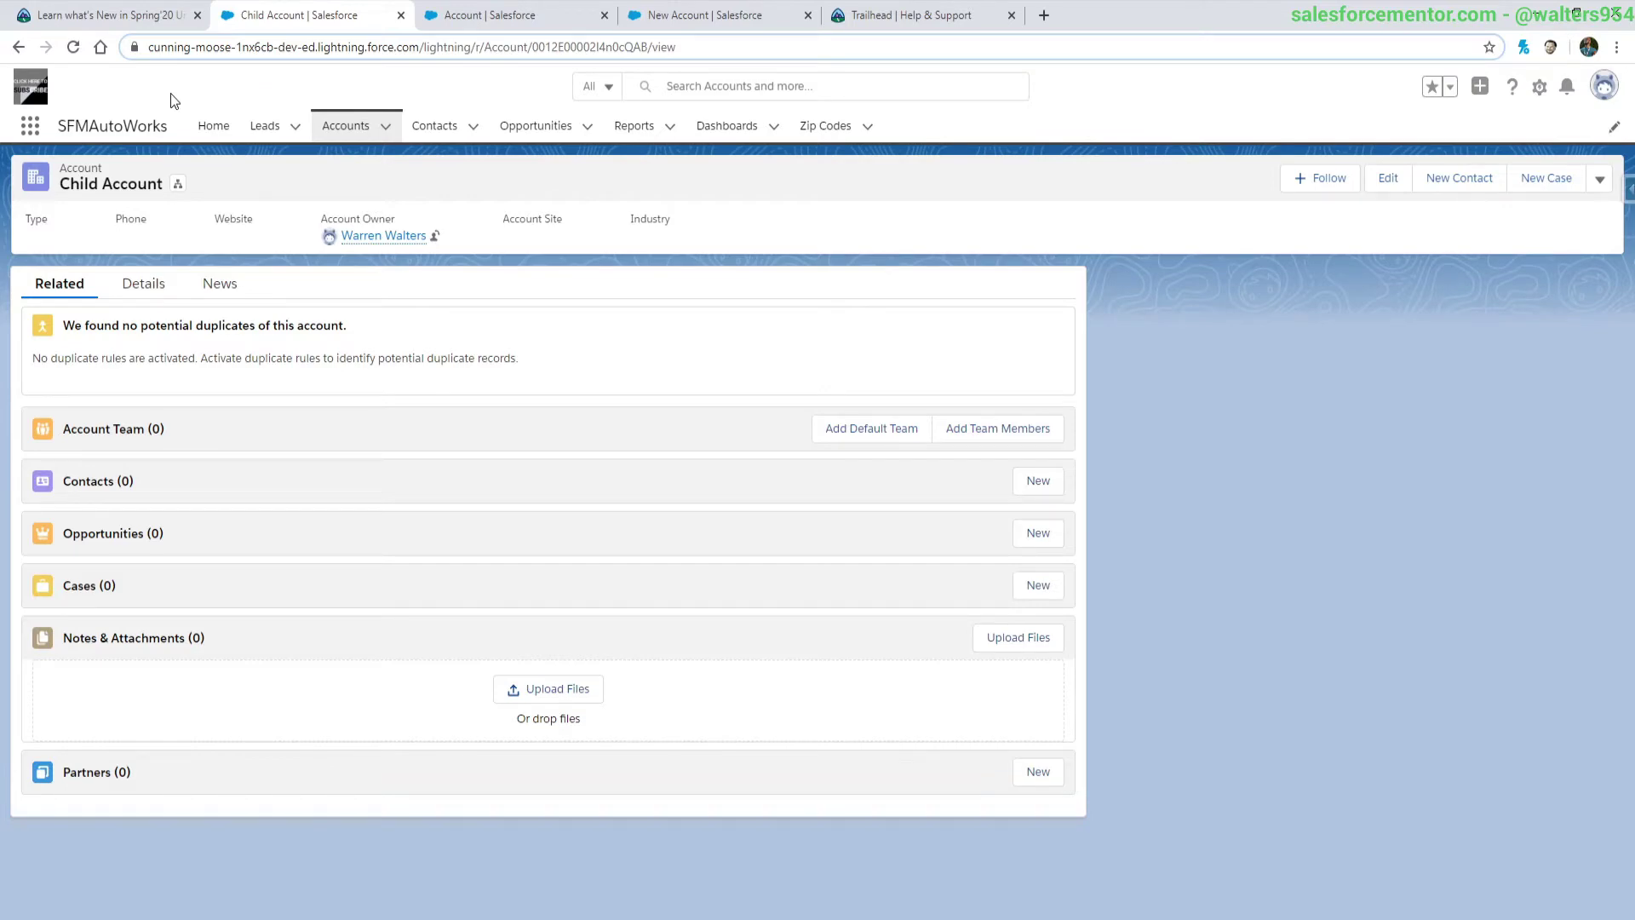
# Step: Scroll through the Trailhead lesson's Assign Tasks to a Queue section
pyautogui.click(151, 26)
pyautogui.scroll(-1, 333, 238)
pyautogui.scroll(-8, 333, 238)
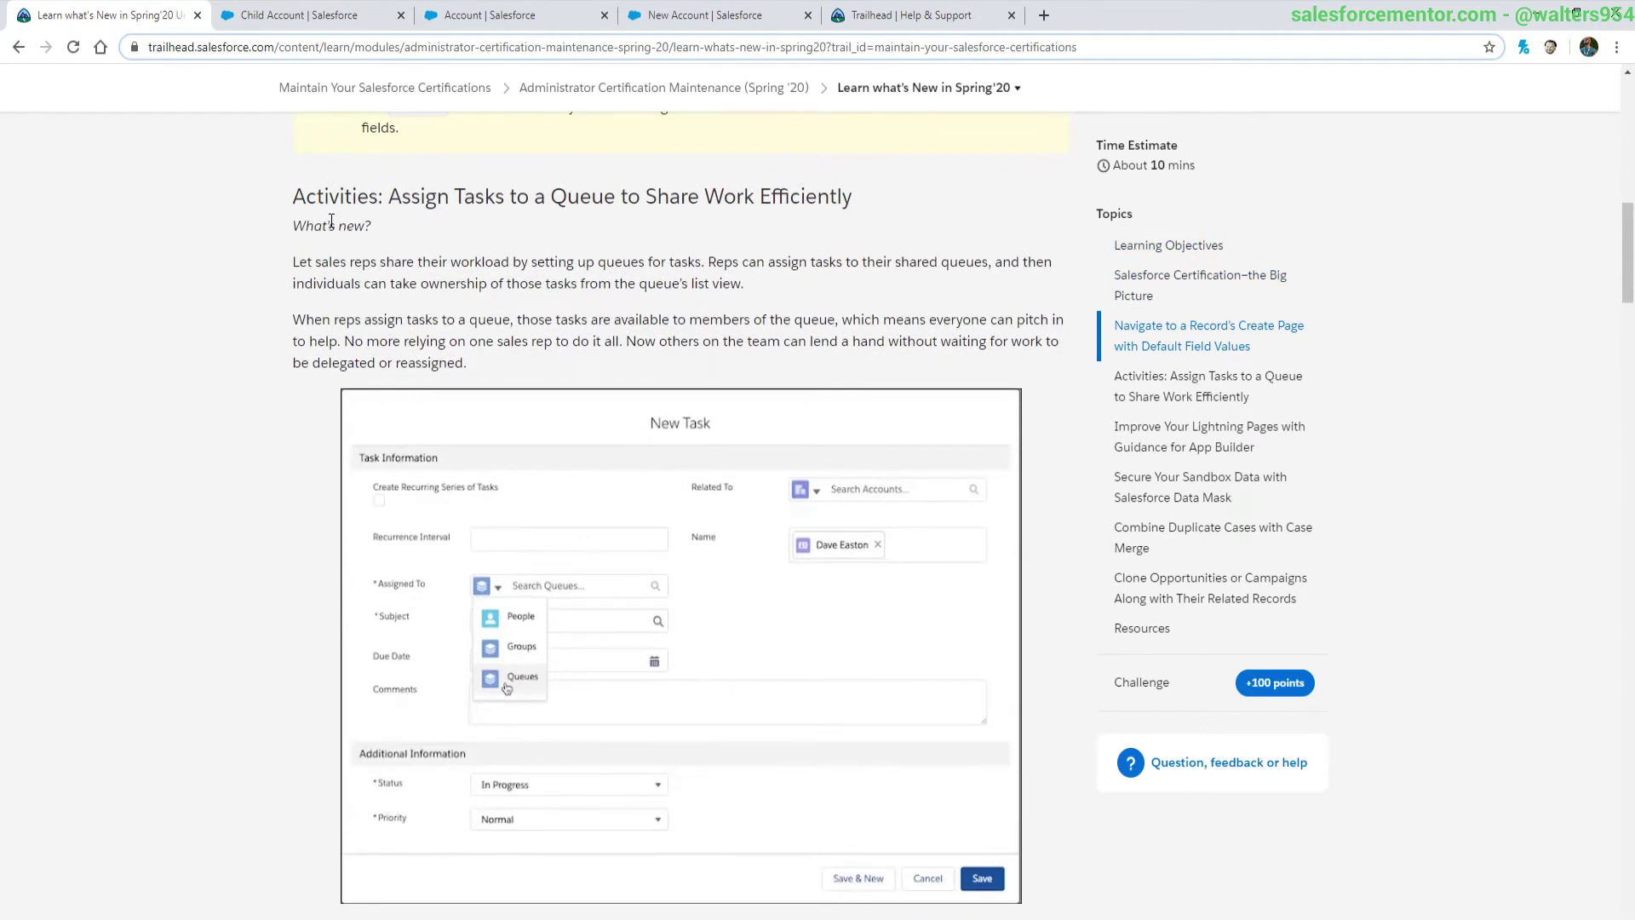
pyautogui.scroll(-3, 331, 219)
pyautogui.scroll(3, 331, 220)
pyautogui.scroll(-3, 330, 222)
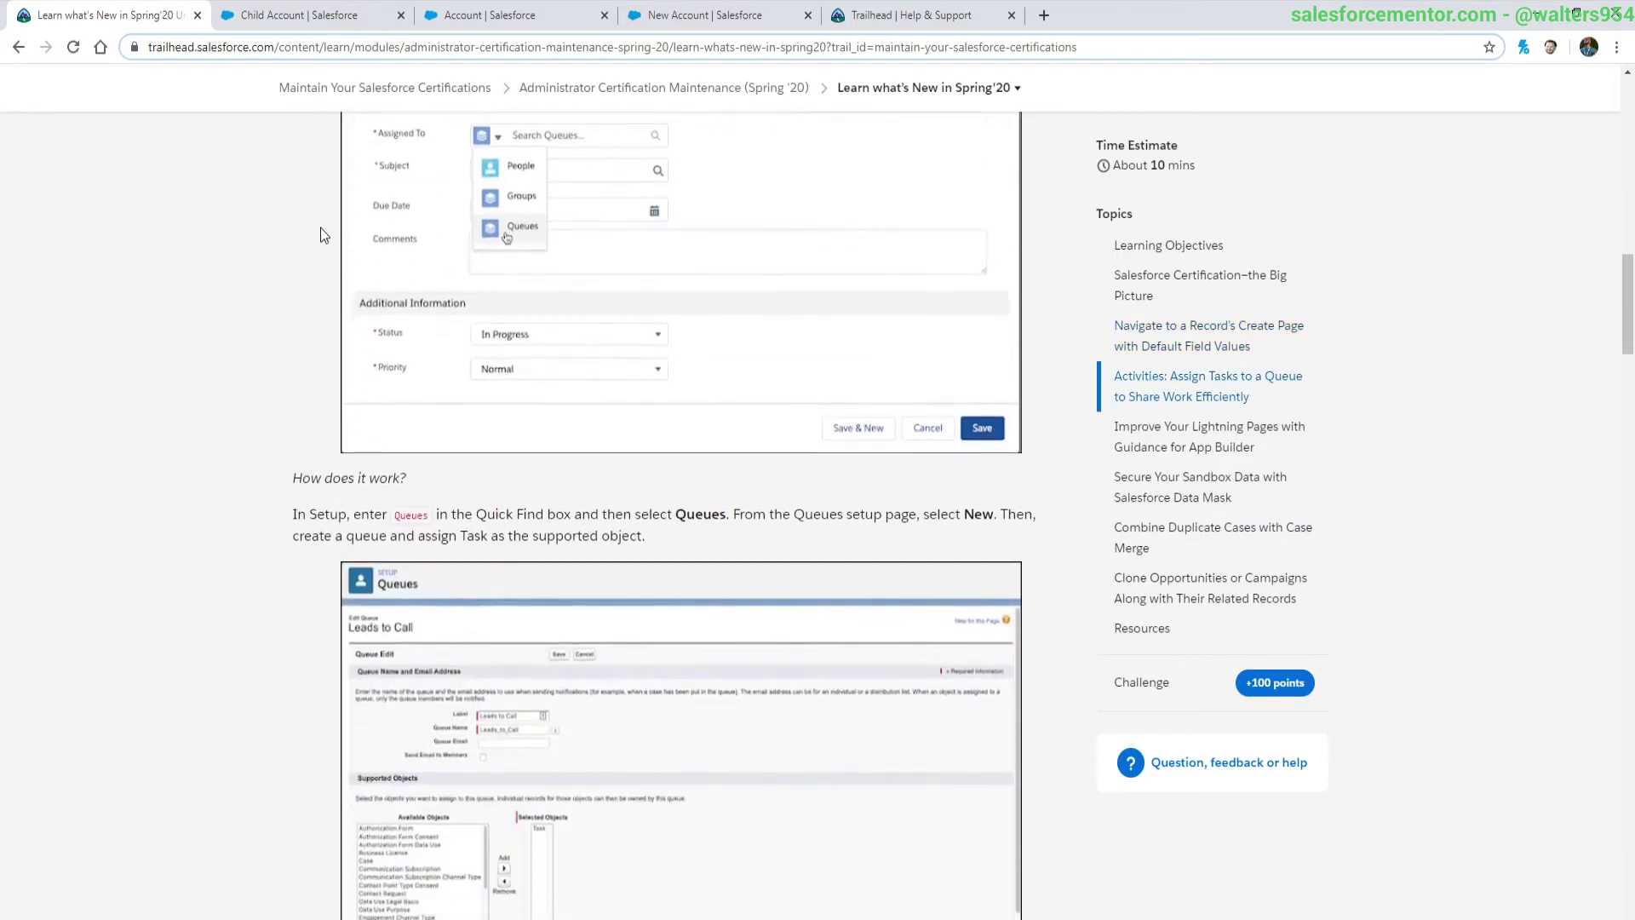
pyautogui.scroll(-2, 320, 227)
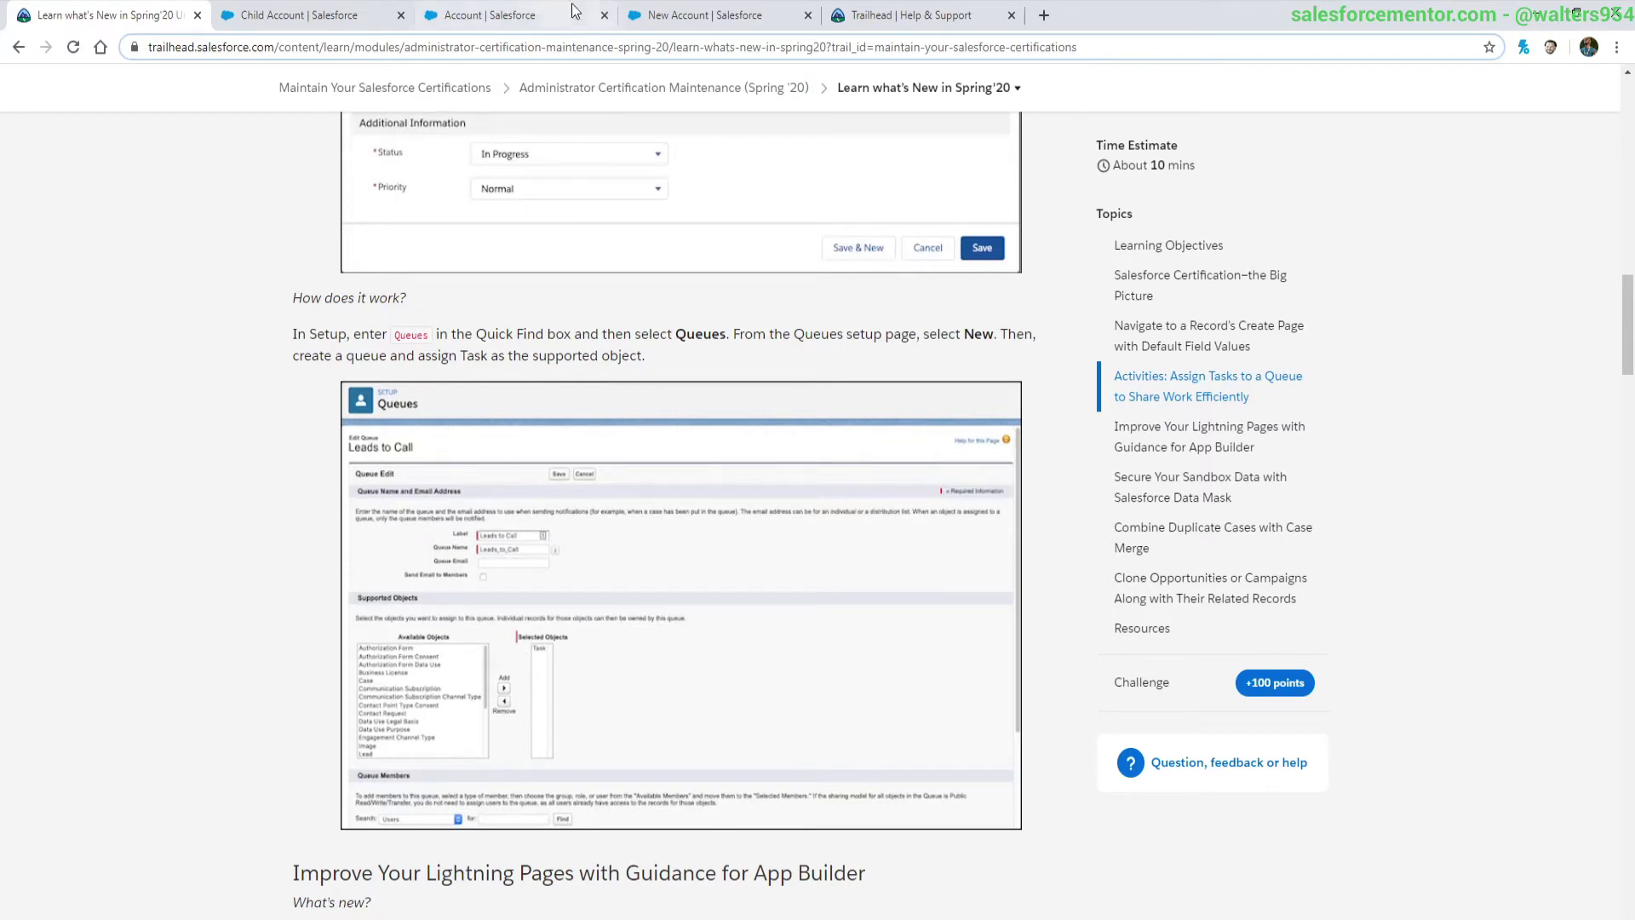
# Step: Open the Queues page in Salesforce Setup via a 'queue' Quick Find search
pyautogui.click(707, 15)
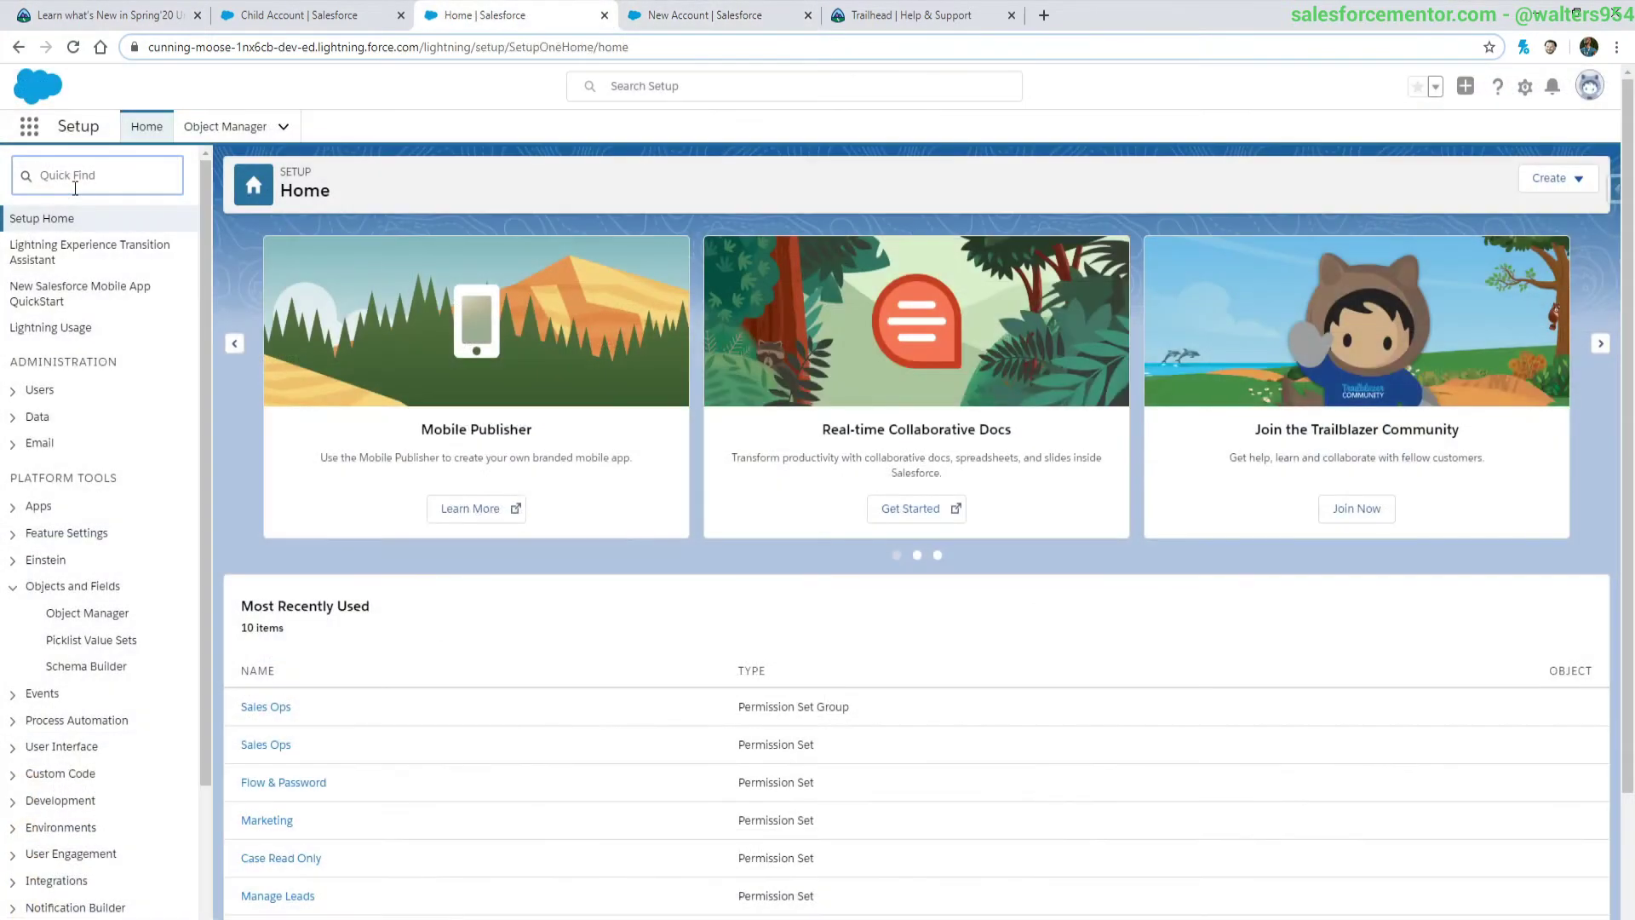
pyautogui.write('queue')
pyautogui.click(68, 247)
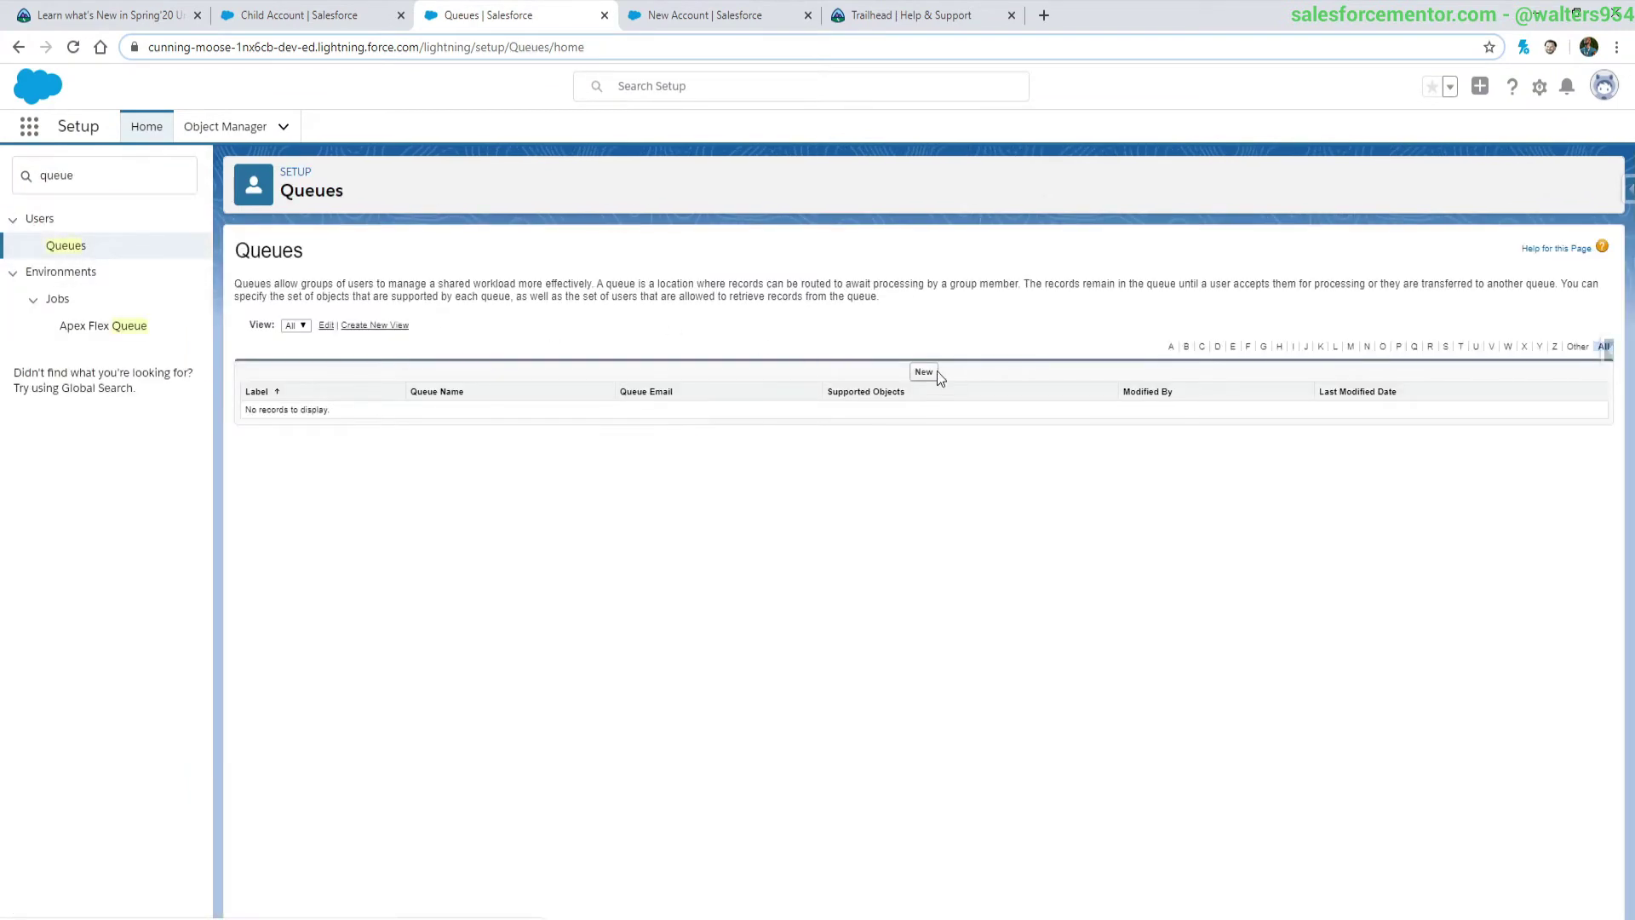
# Step: Save a new queue labelled 'Lead' with Task as a supported object, then return to Child Account
pyautogui.click(923, 371)
pyautogui.click(530, 381)
pyautogui.write('Lead')
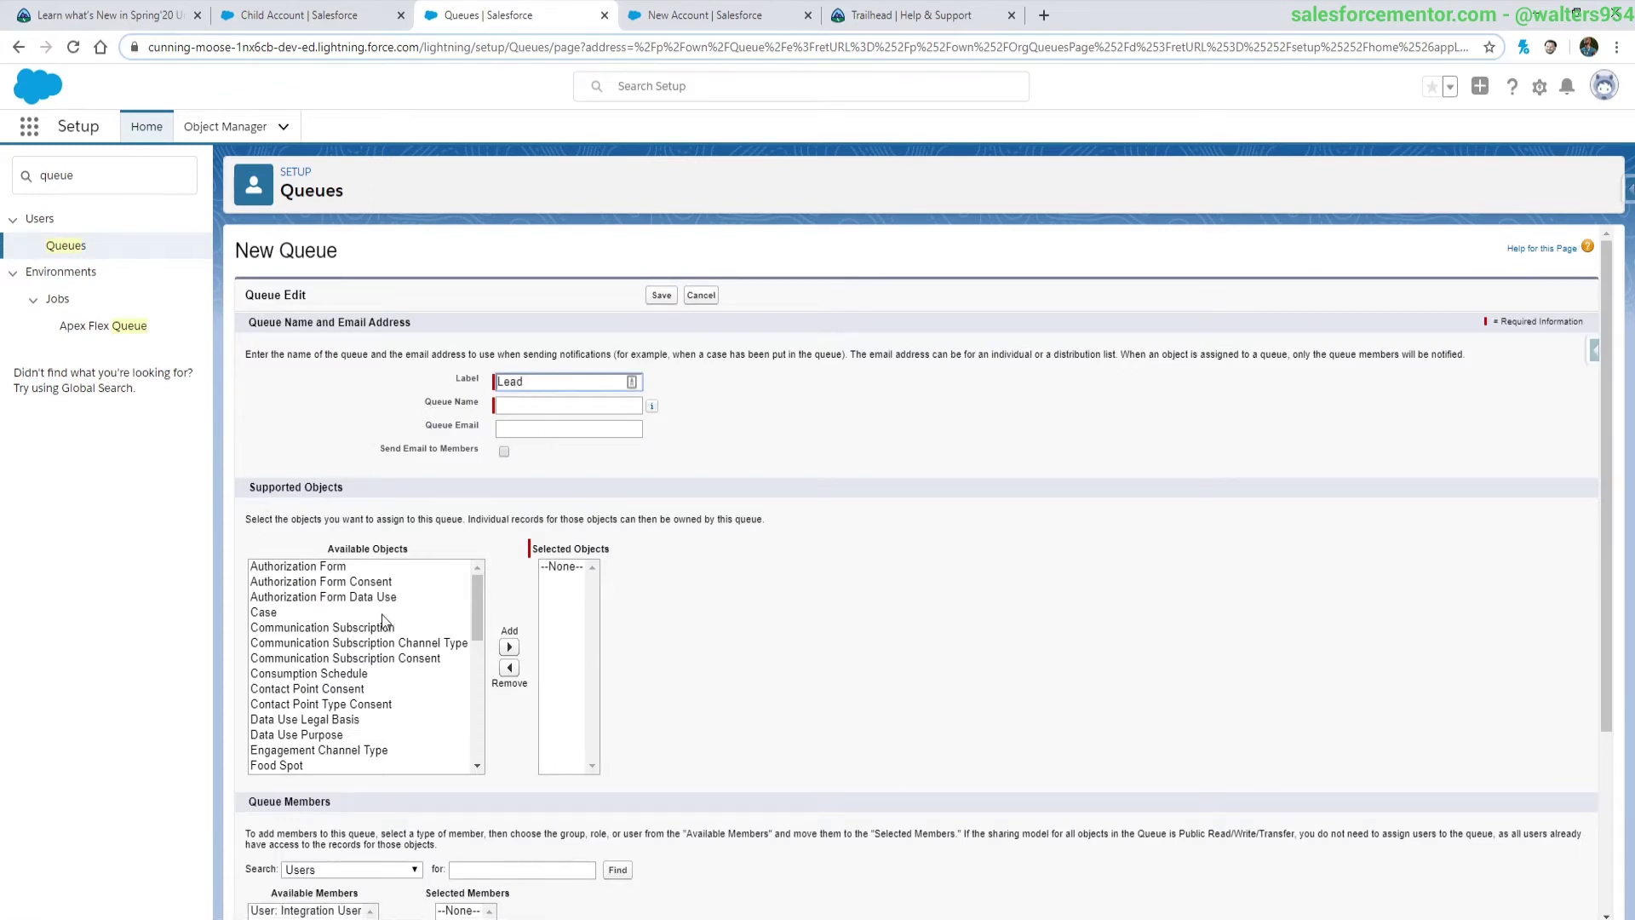
pyautogui.click(382, 615)
pyautogui.press('t')
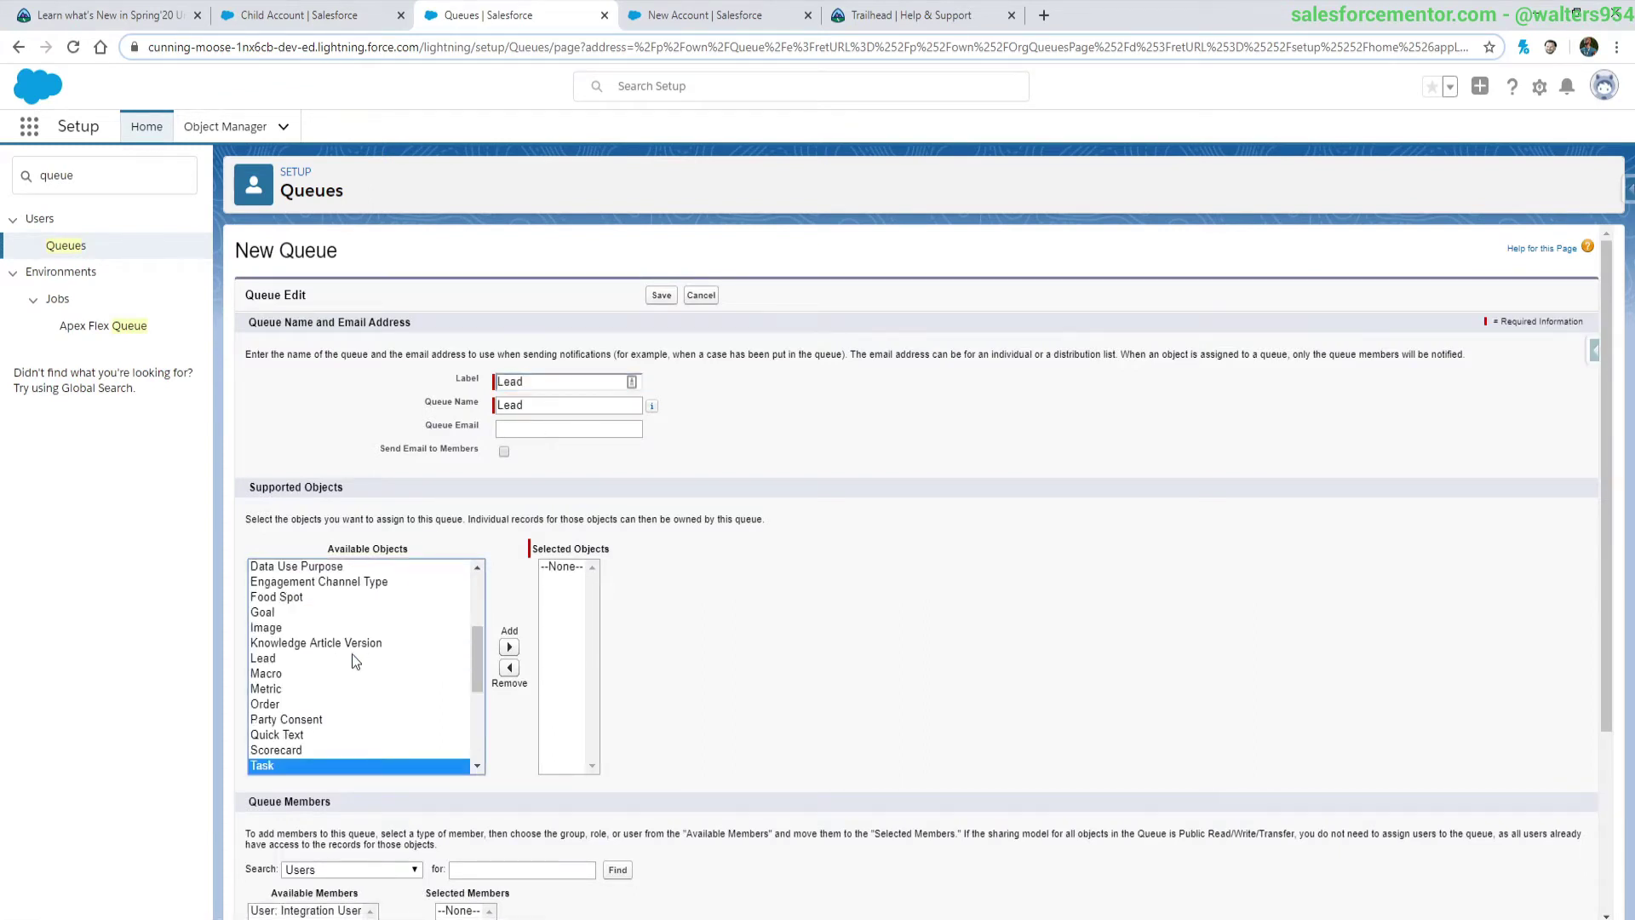
pyautogui.scroll(-2, 349, 662)
pyautogui.click(509, 647)
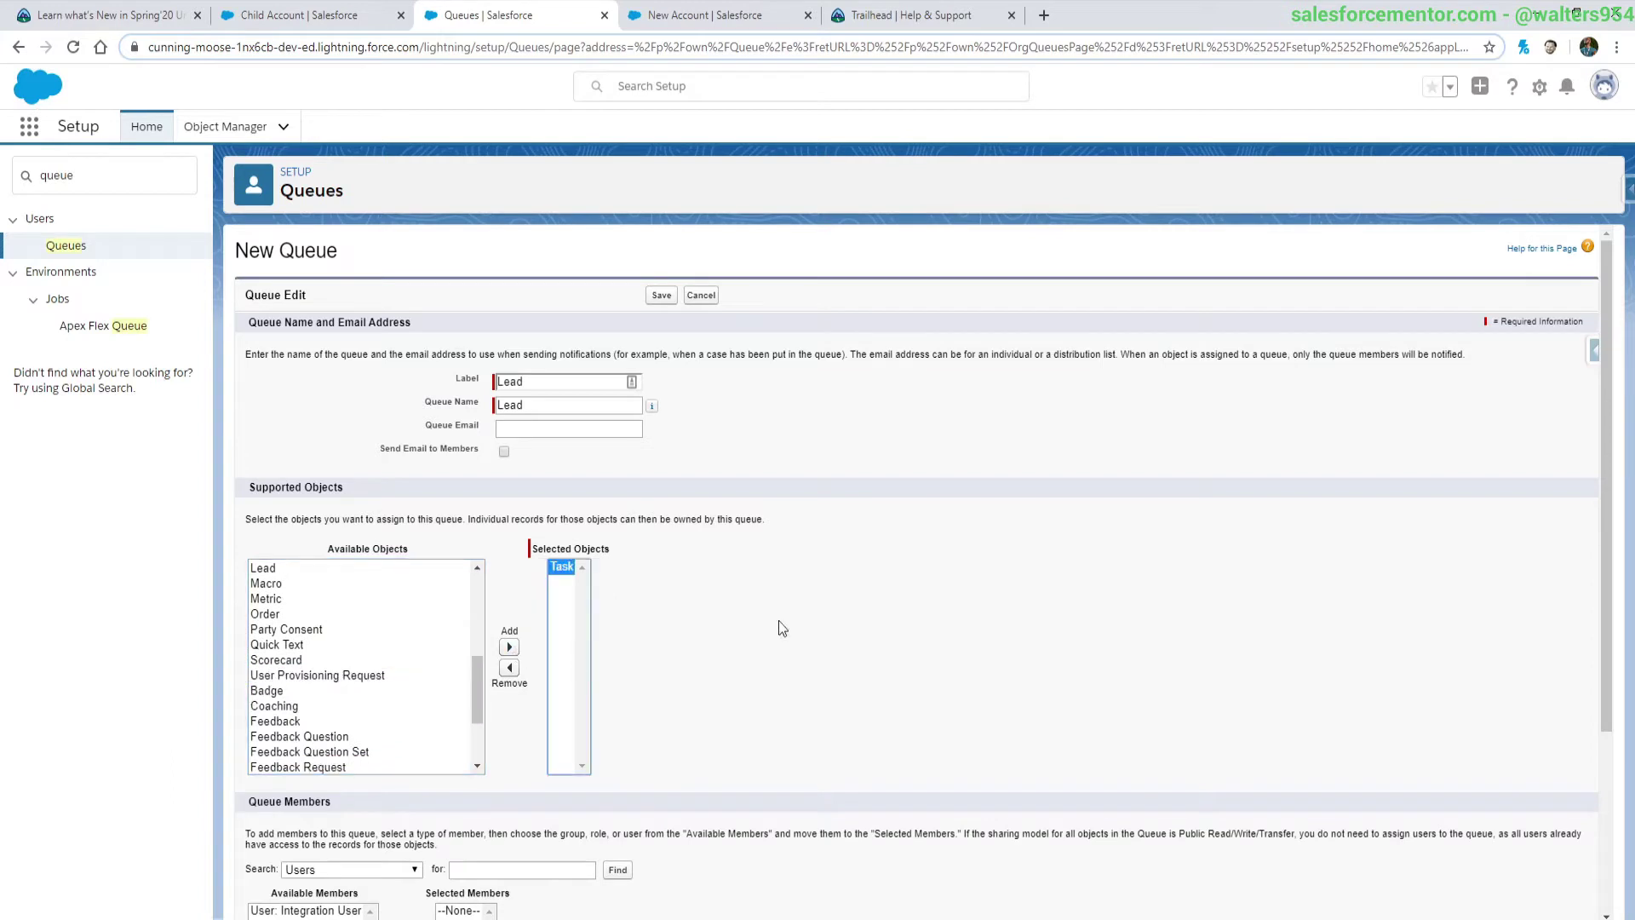
pyautogui.click(662, 294)
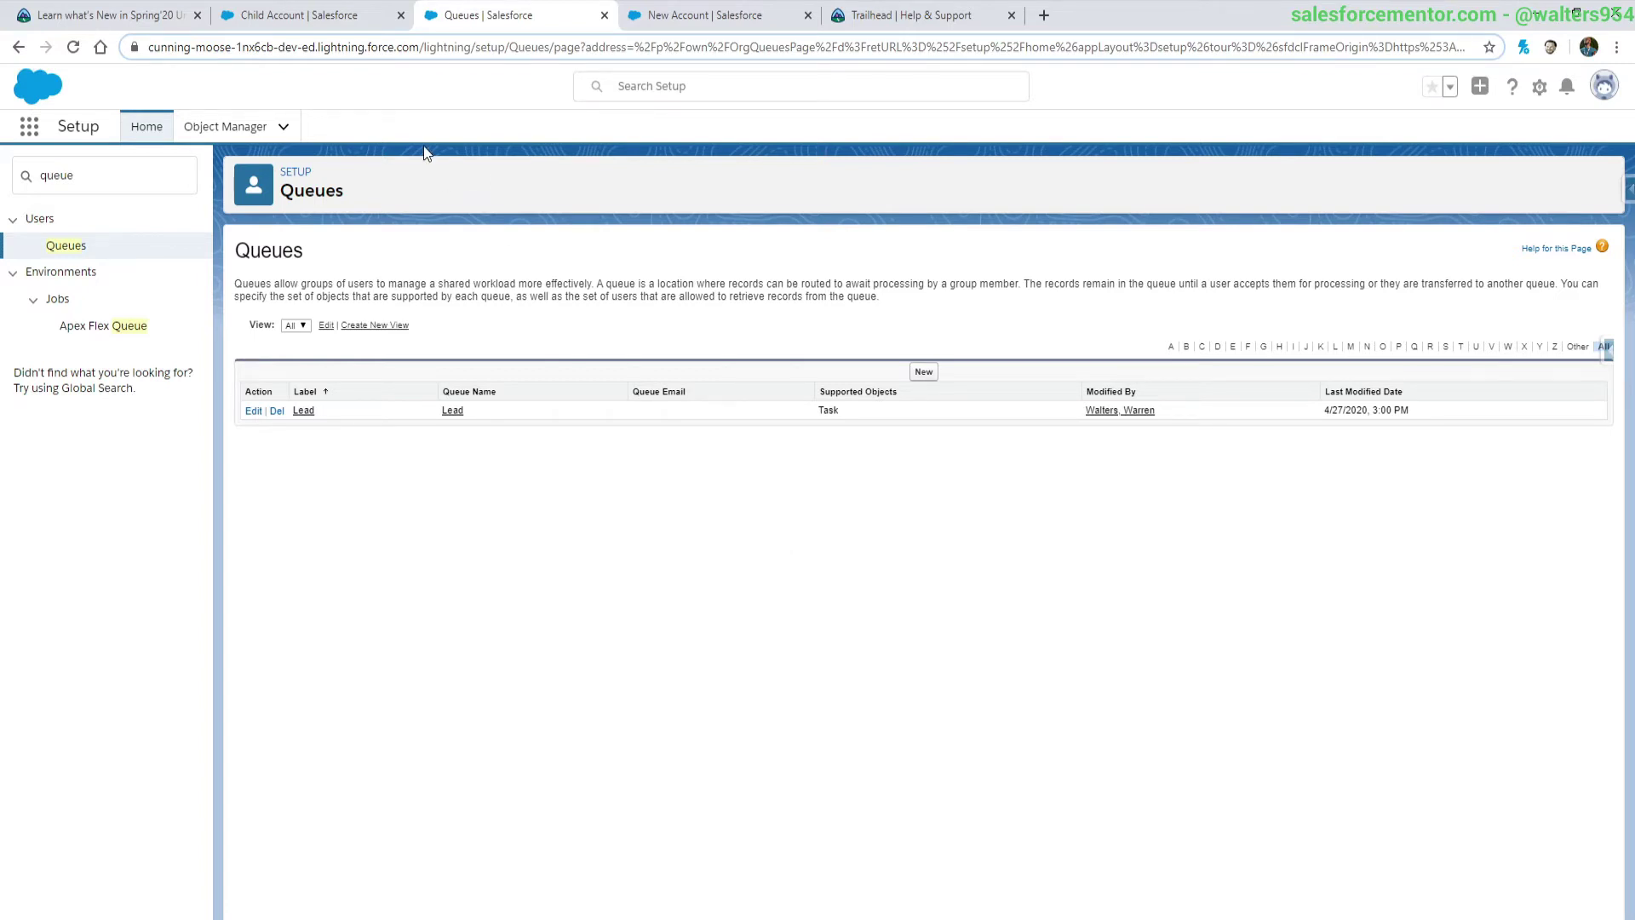
pyautogui.click(385, 17)
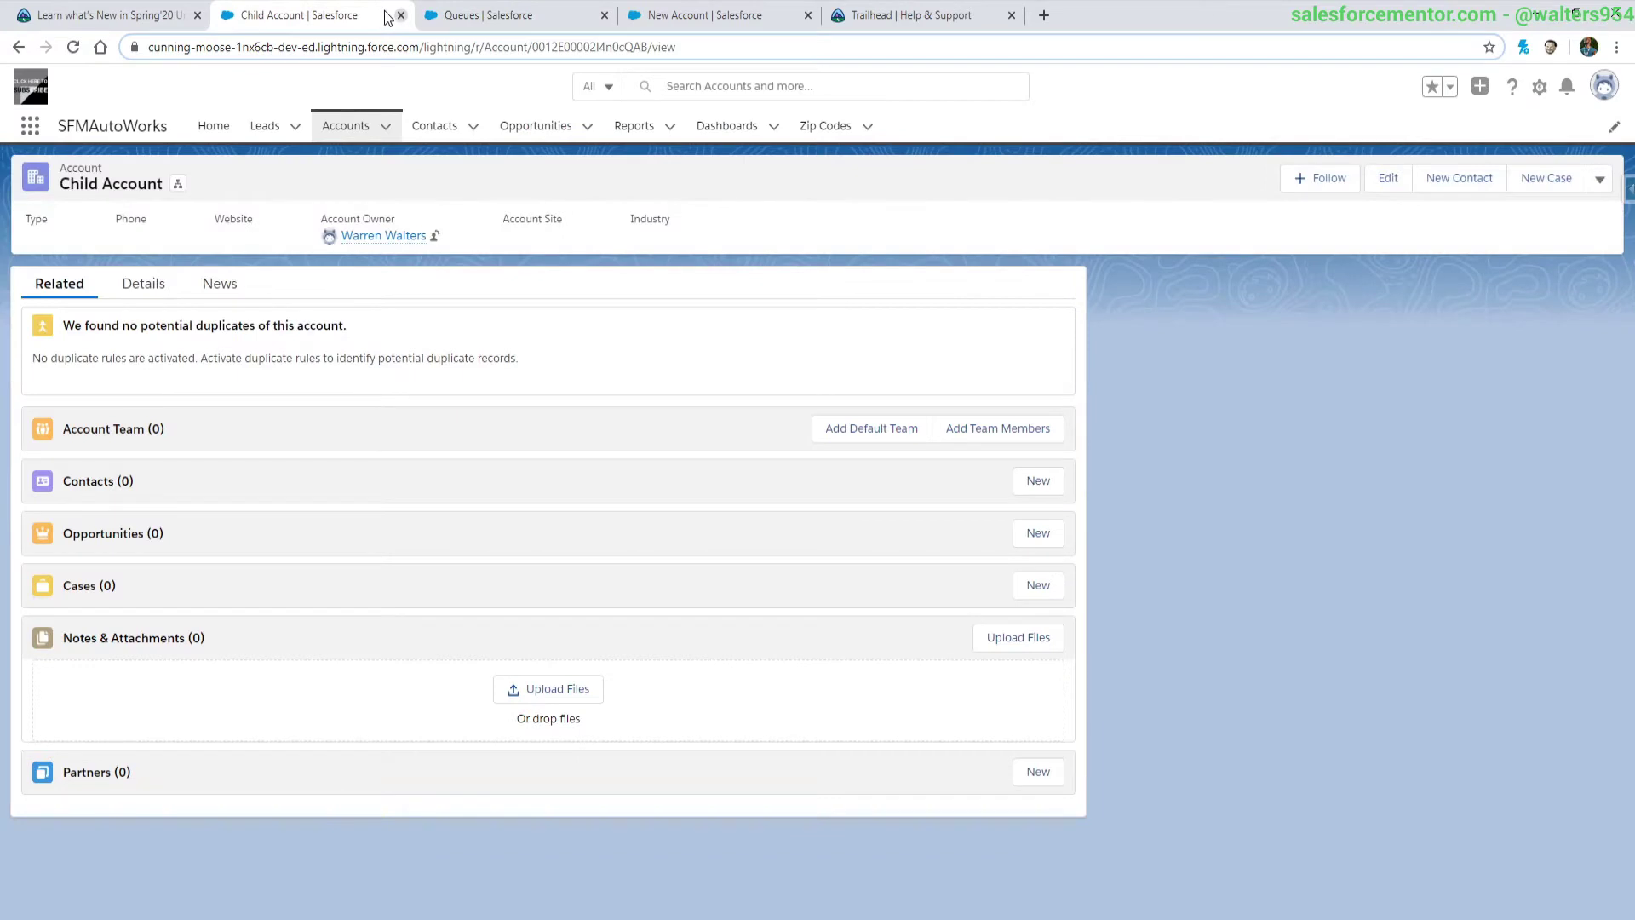
# Step: Switch back to the 'Learn what's New in Spring'20' Trailhead tab at its queue section
pyautogui.click(177, 19)
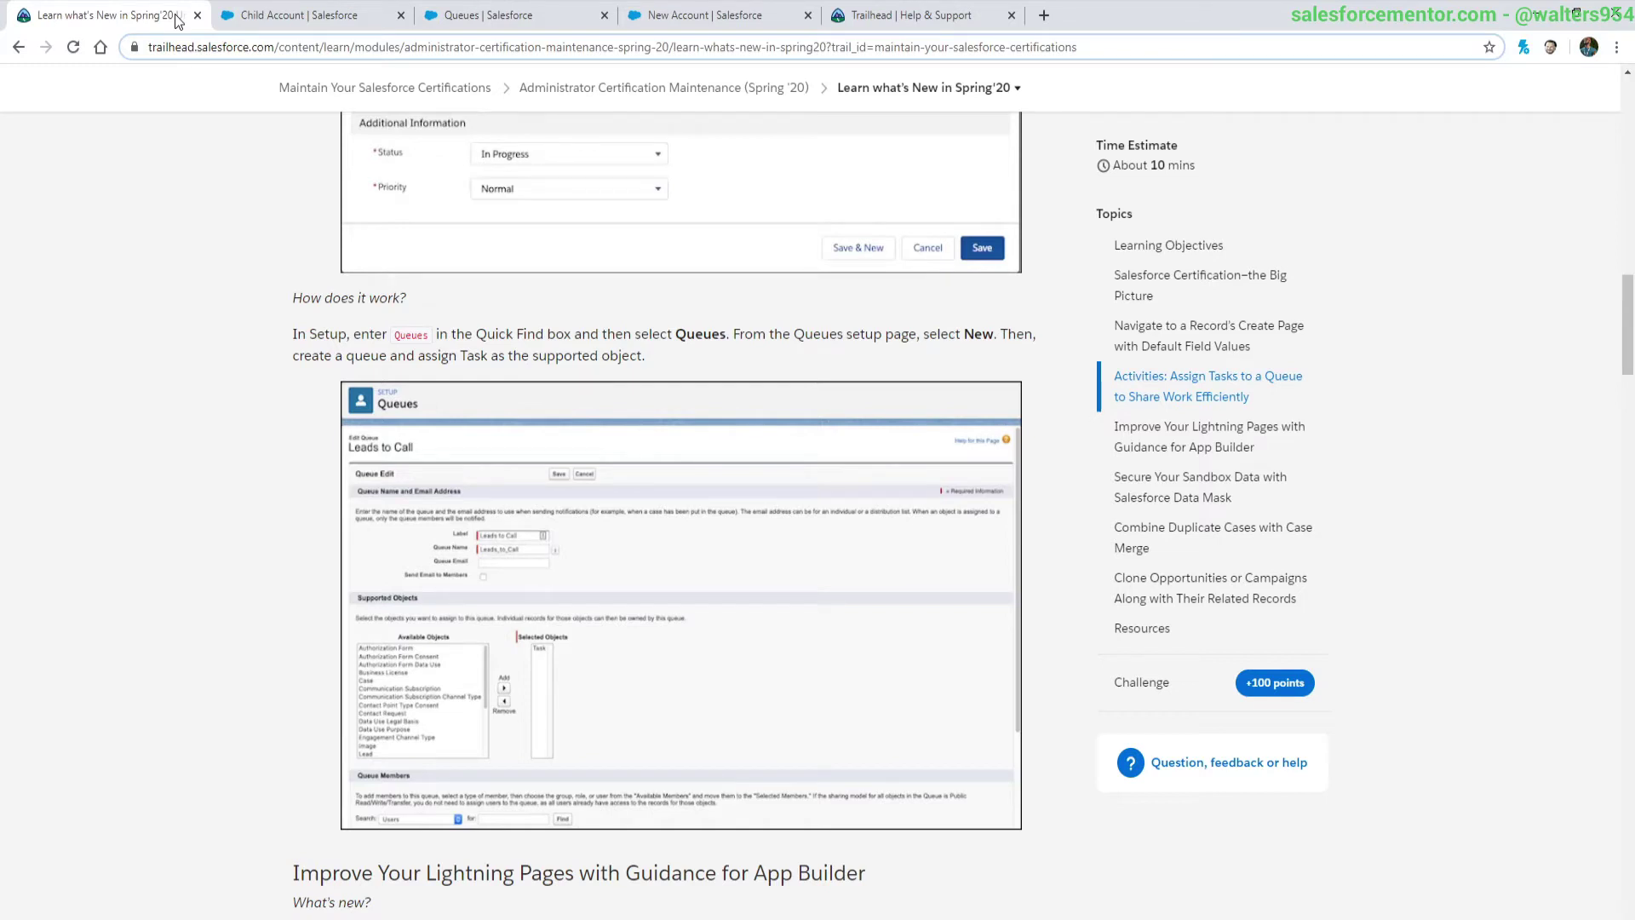
# Step: Scroll down to the App Builder guidance section, then return to the Child Account record tab
pyautogui.scroll(-5, 219, 170)
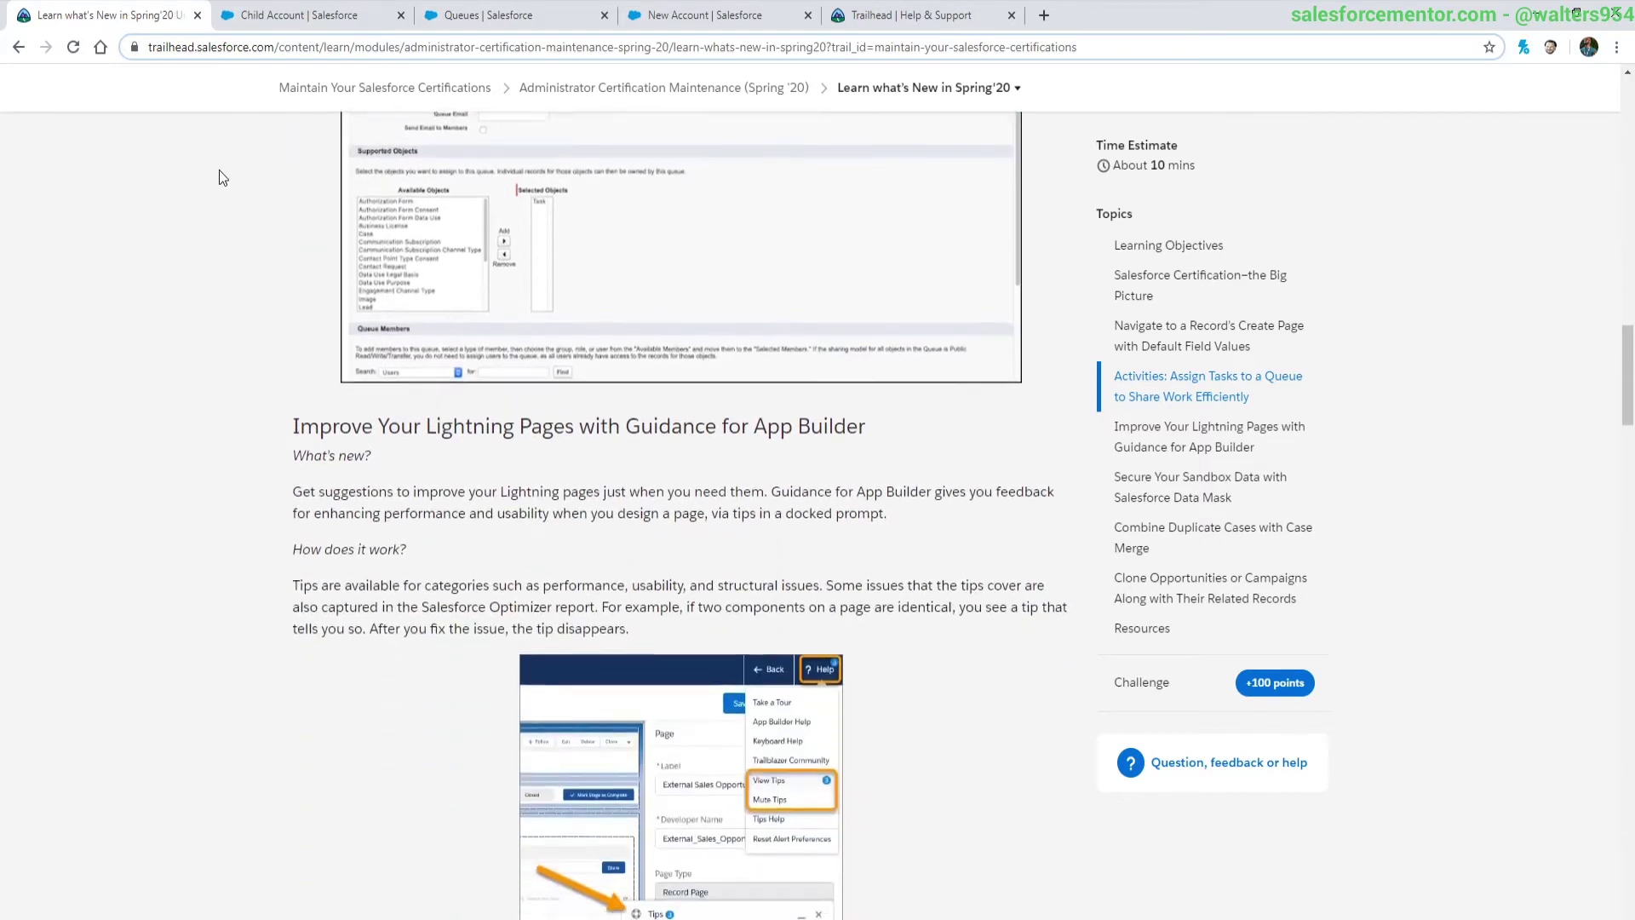
pyautogui.scroll(-3, 221, 170)
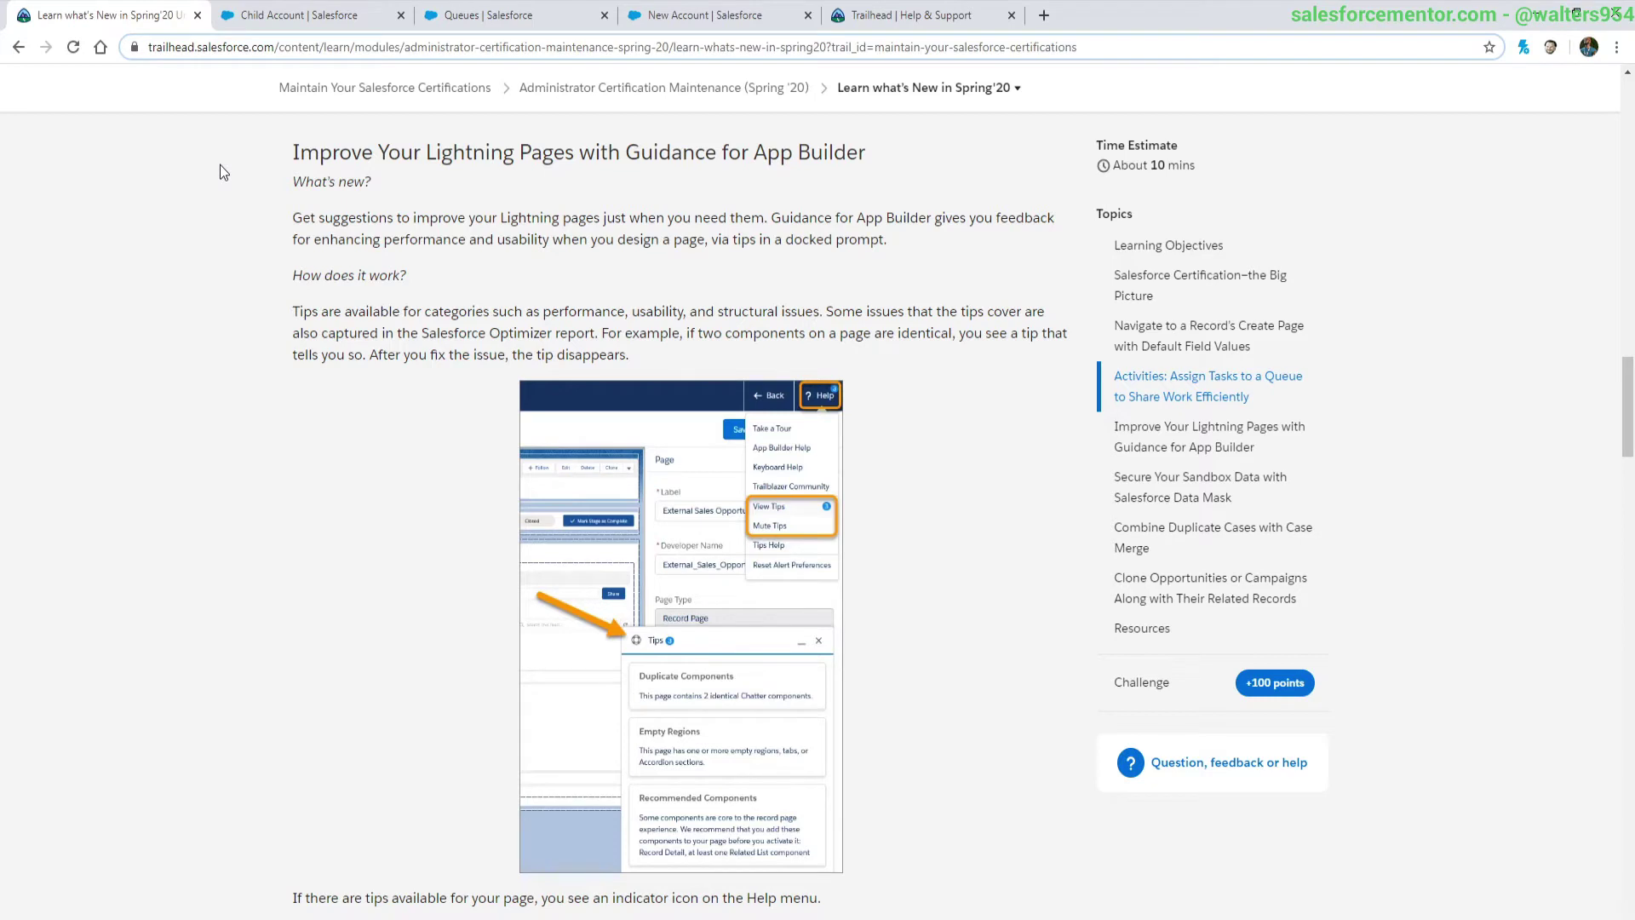
pyautogui.click(285, 12)
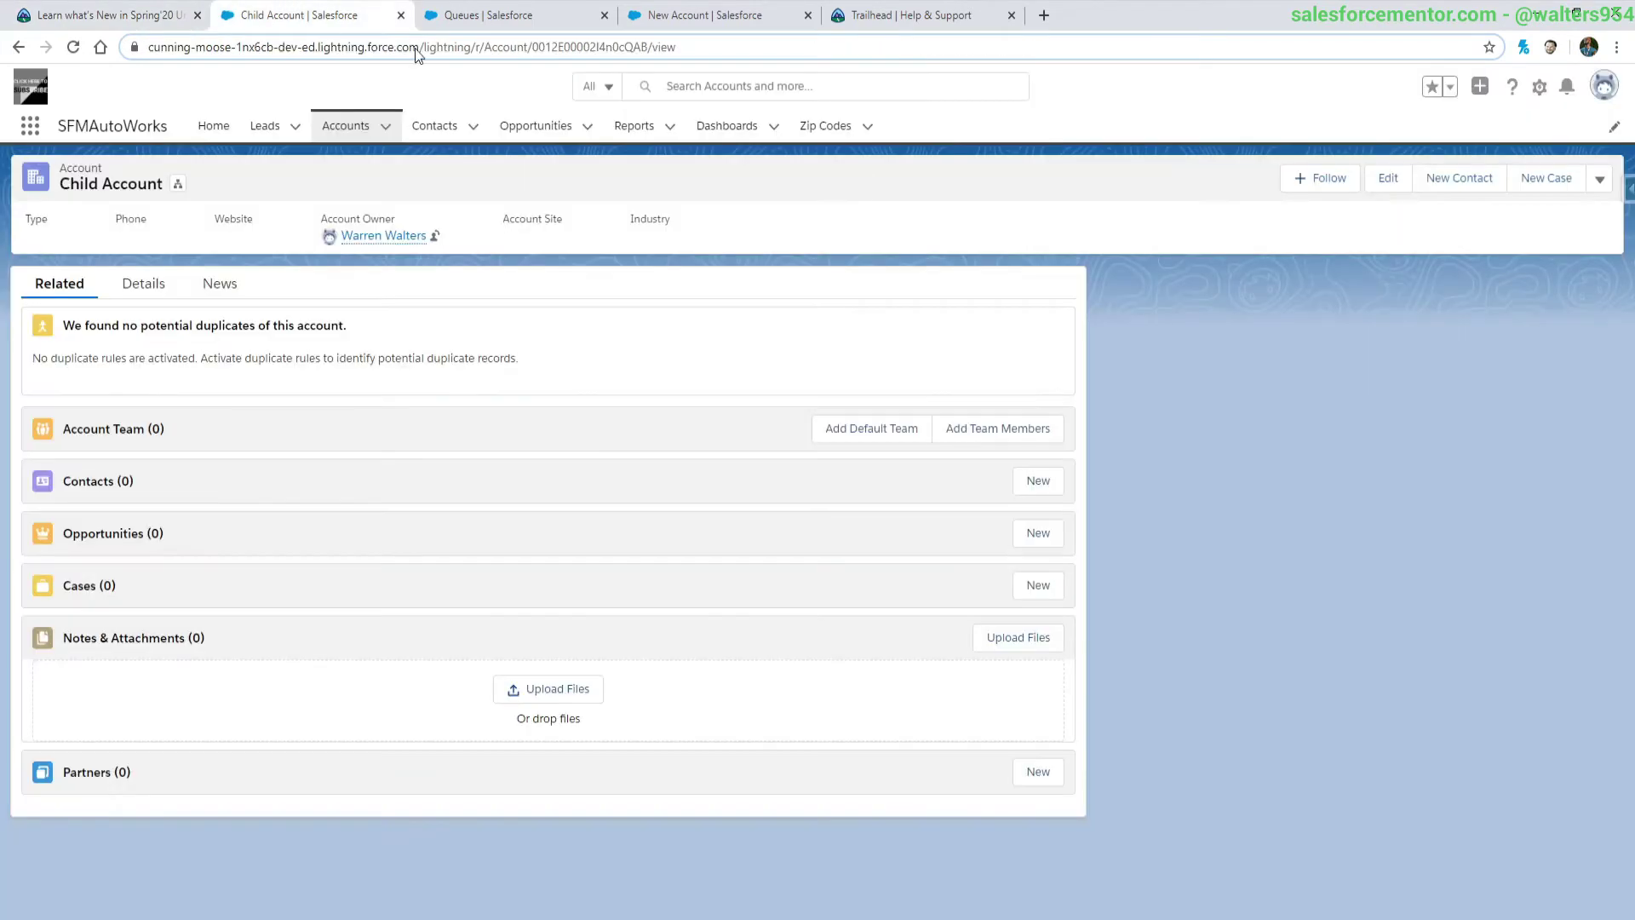
# Step: Edit the Account record page in Lightning App Builder and bring up its Help options
pyautogui.click(1541, 89)
pyautogui.click(1478, 293)
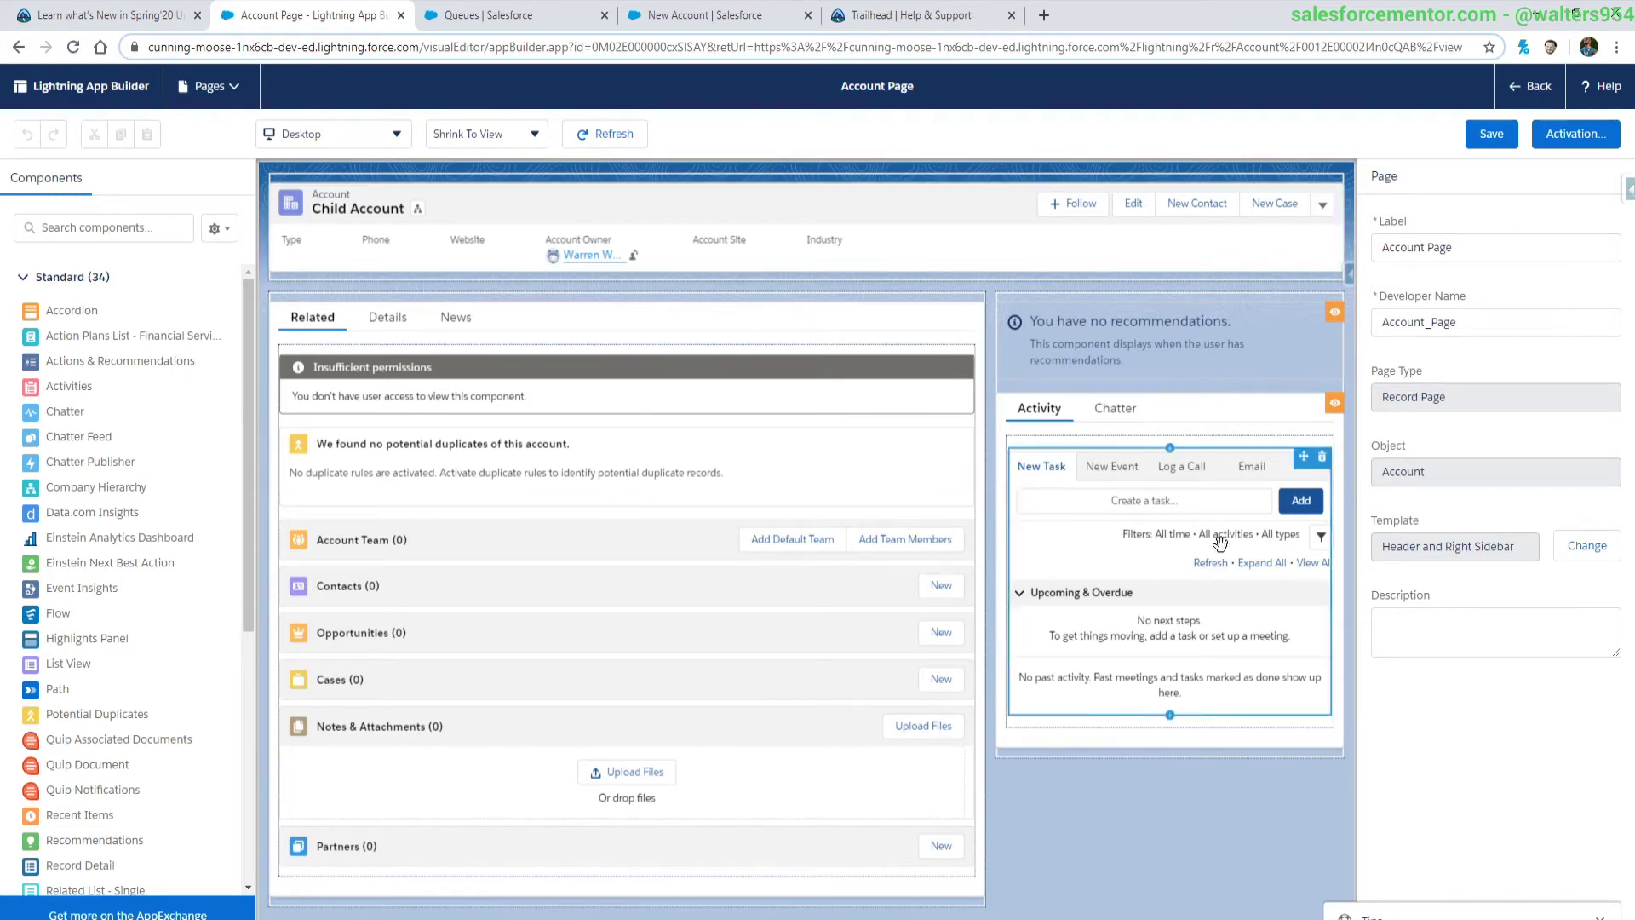
pyautogui.click(1589, 94)
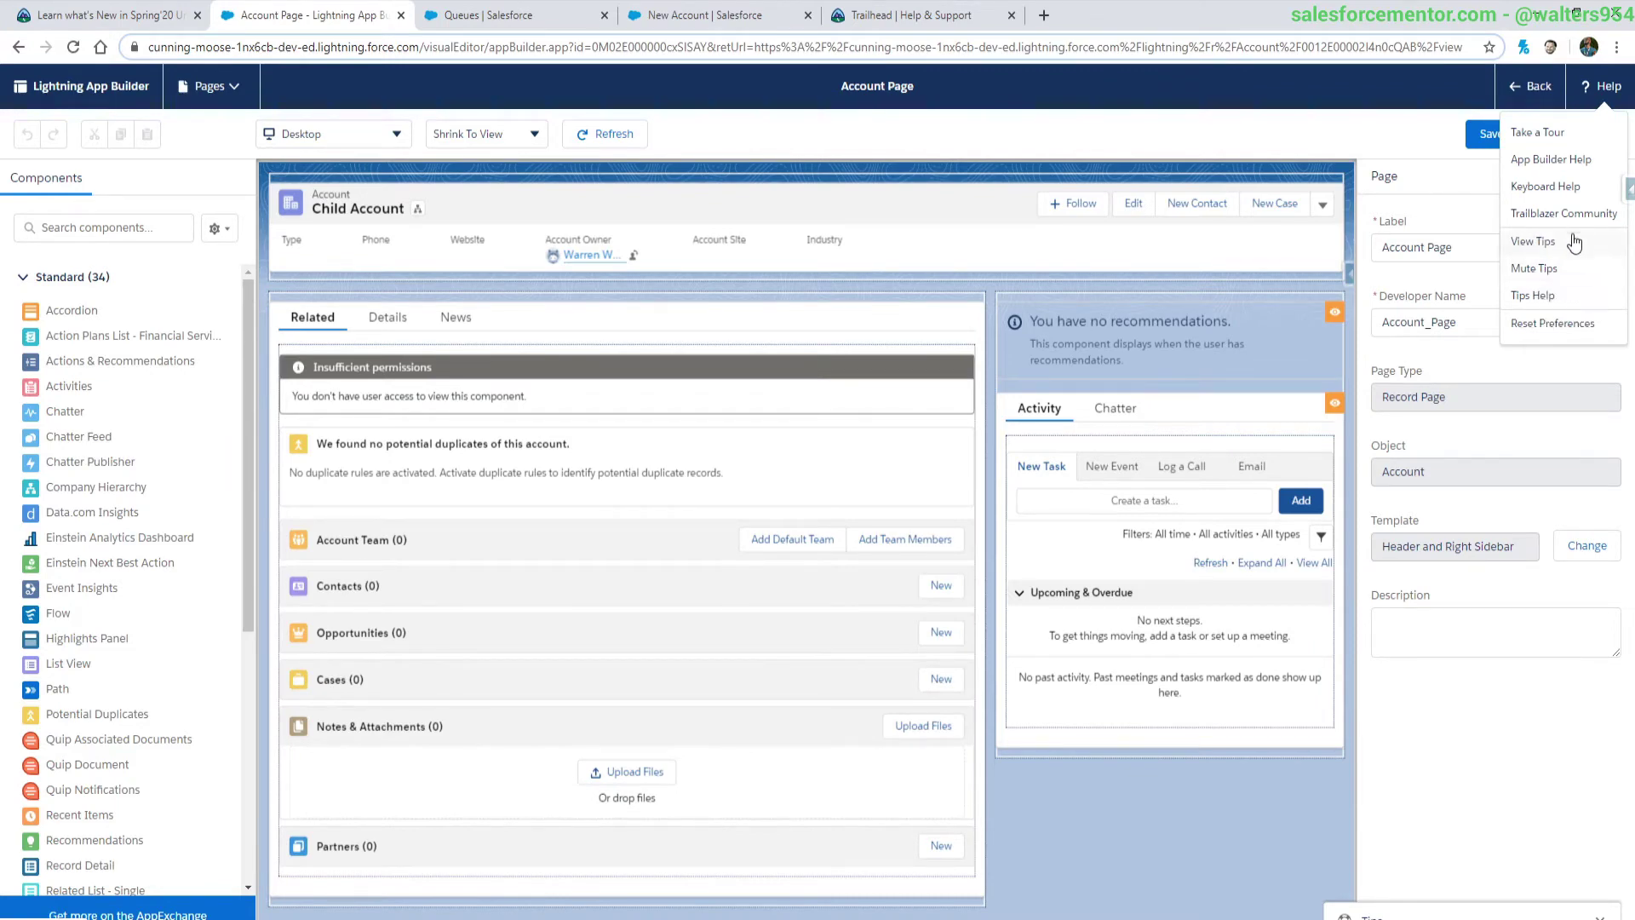
# Step: View the page's tips, then scroll through the Data Mask and Case Merge sections in Trailhead
pyautogui.click(1535, 242)
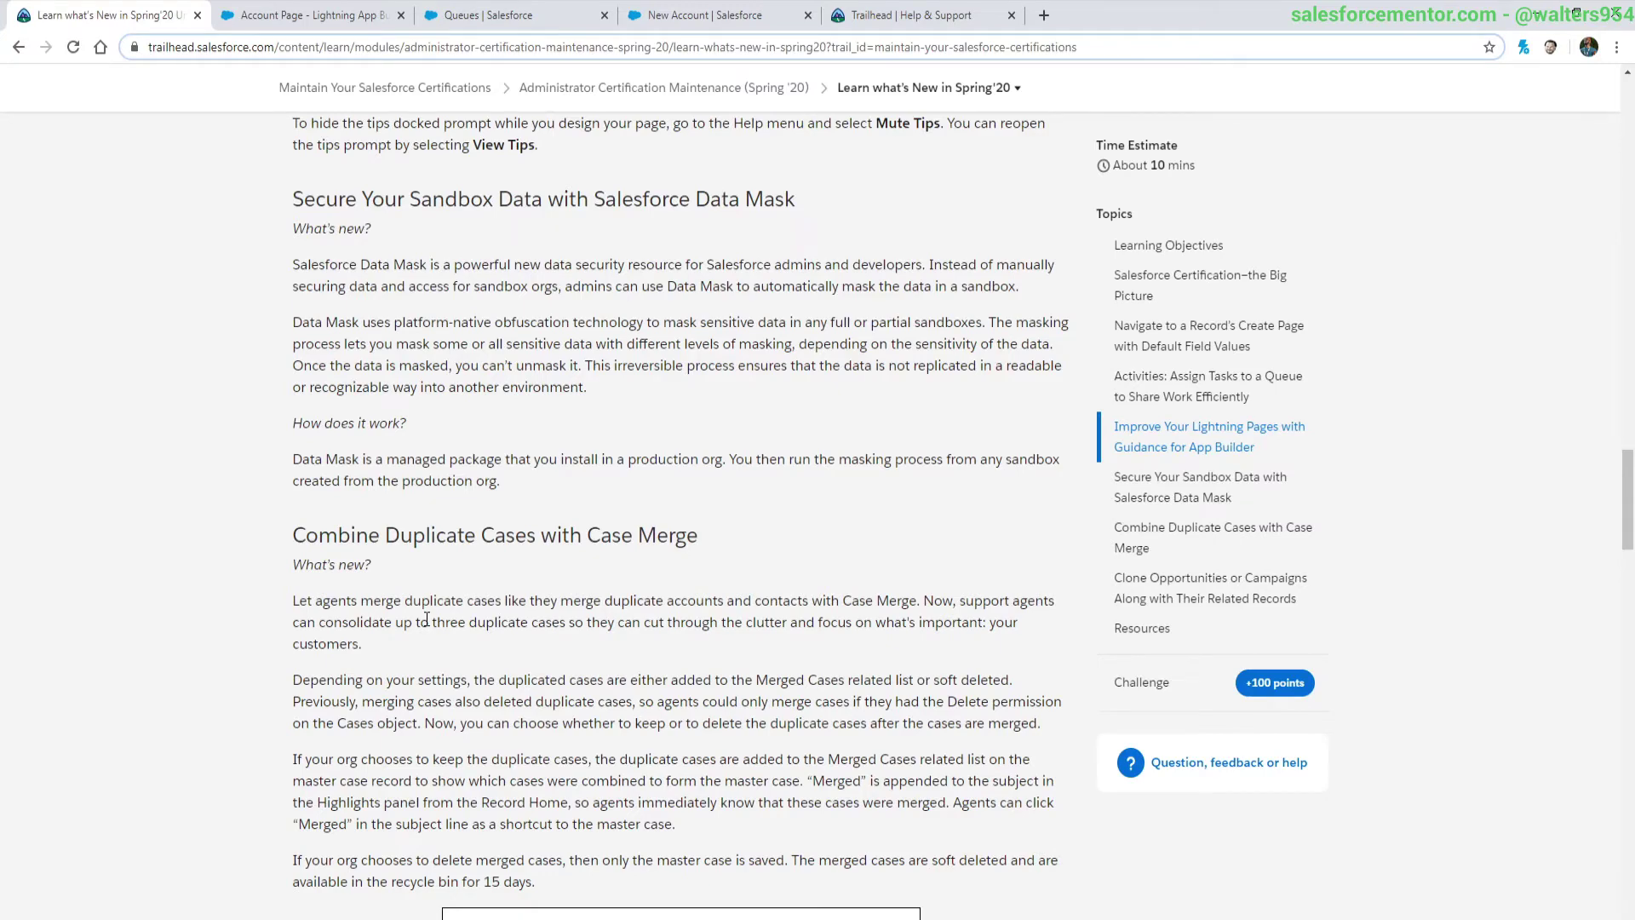
pyautogui.scroll(-4, 426, 619)
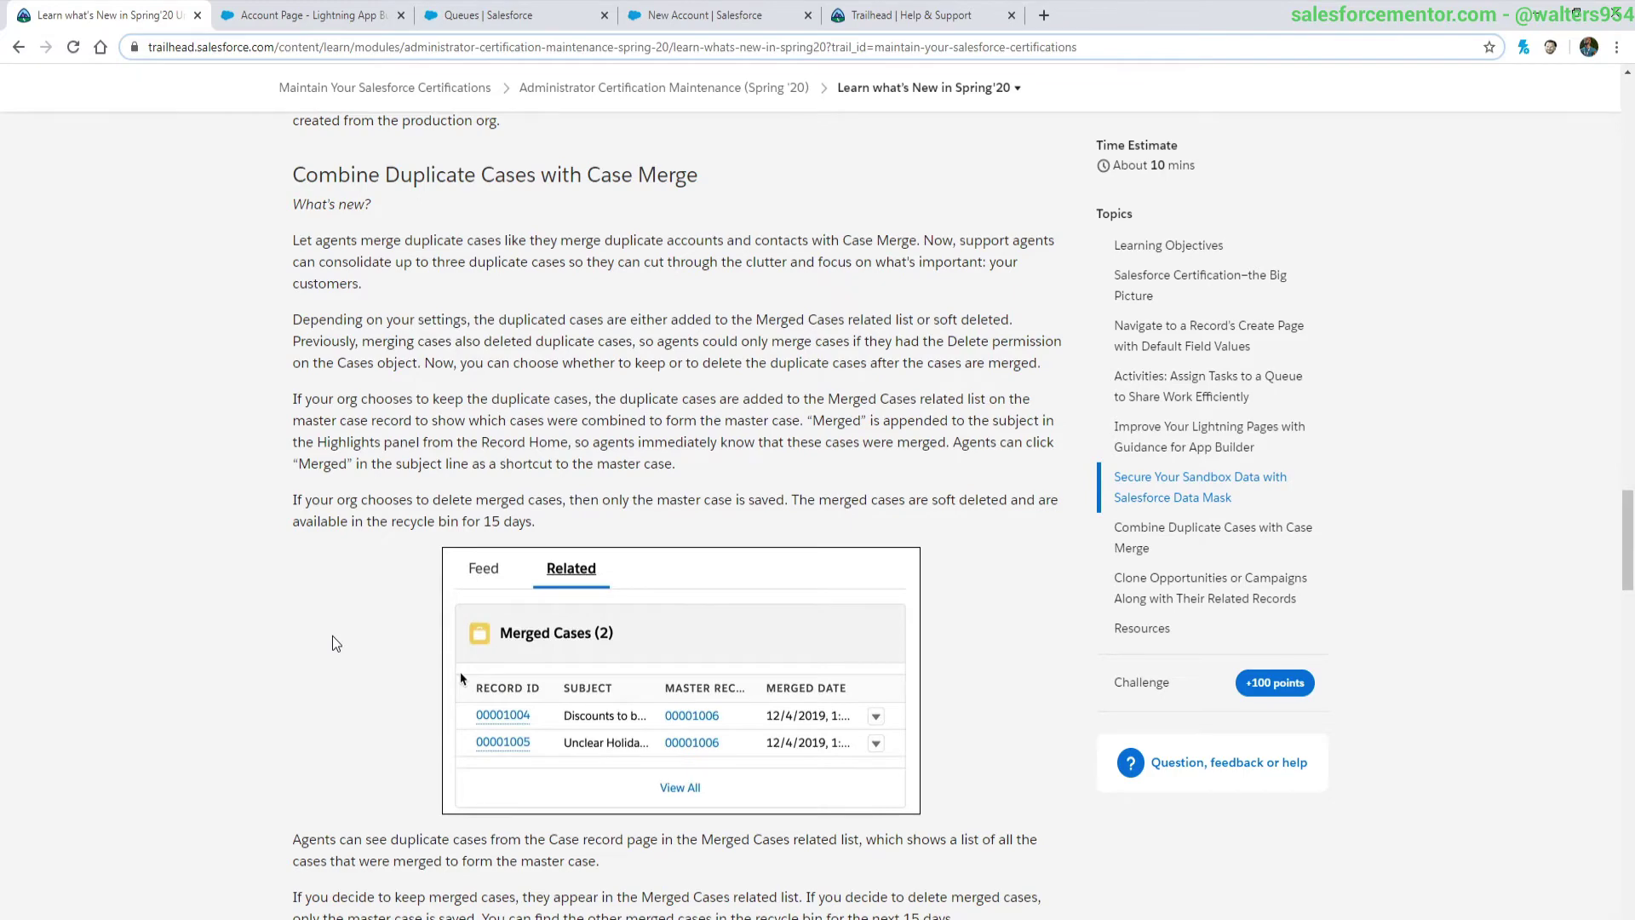
pyautogui.scroll(-7, 337, 645)
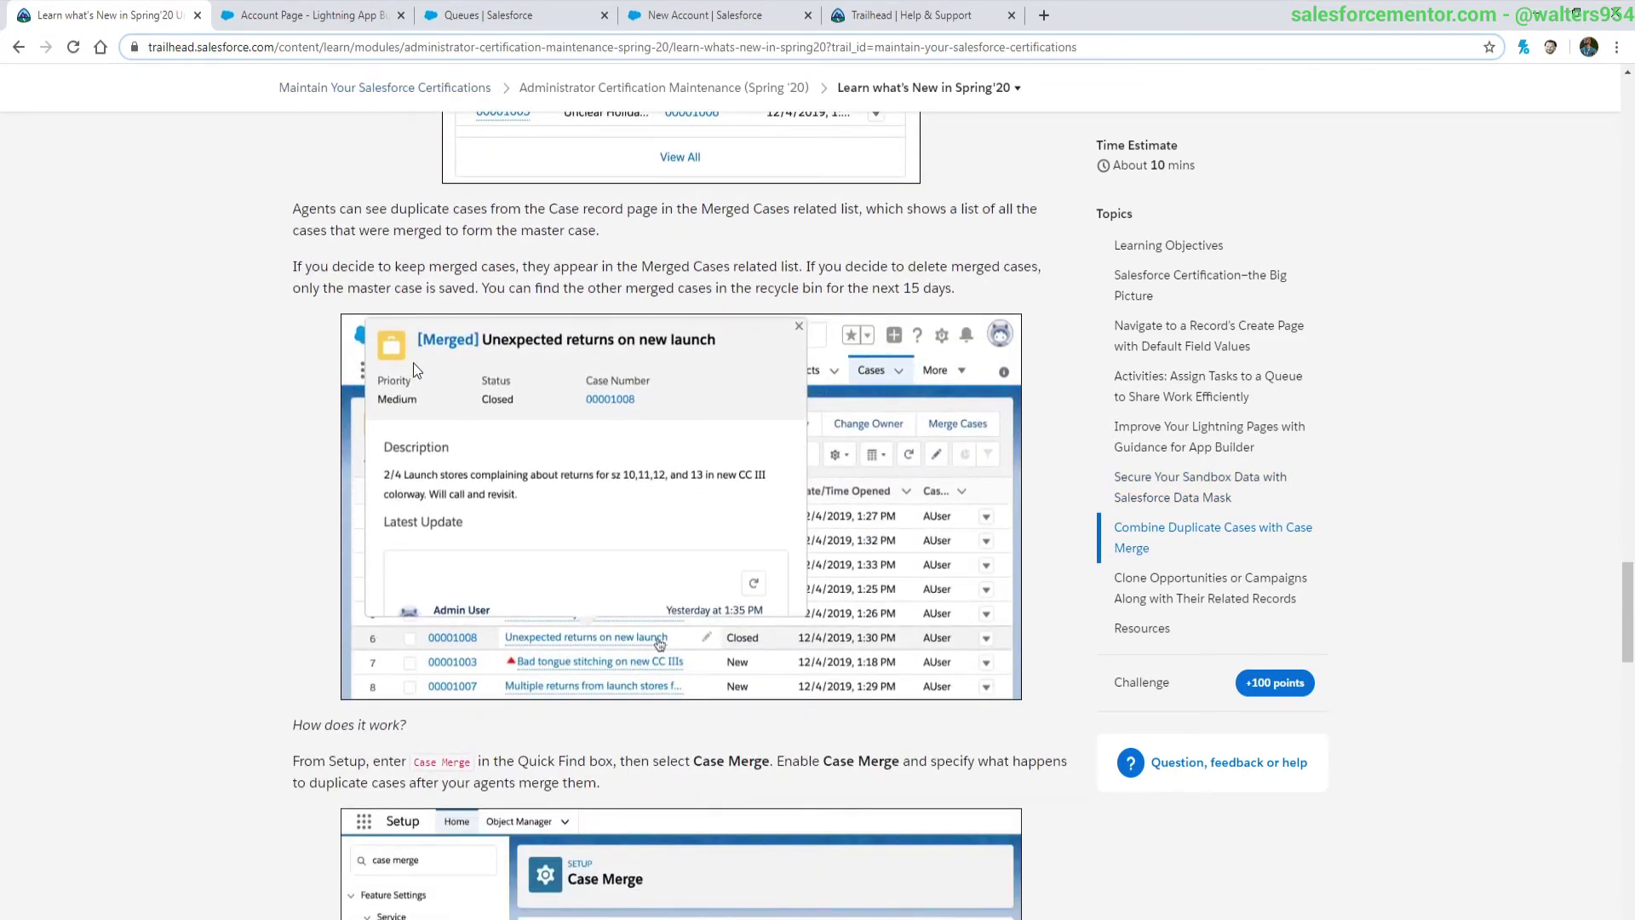
pyautogui.scroll(-5, 413, 366)
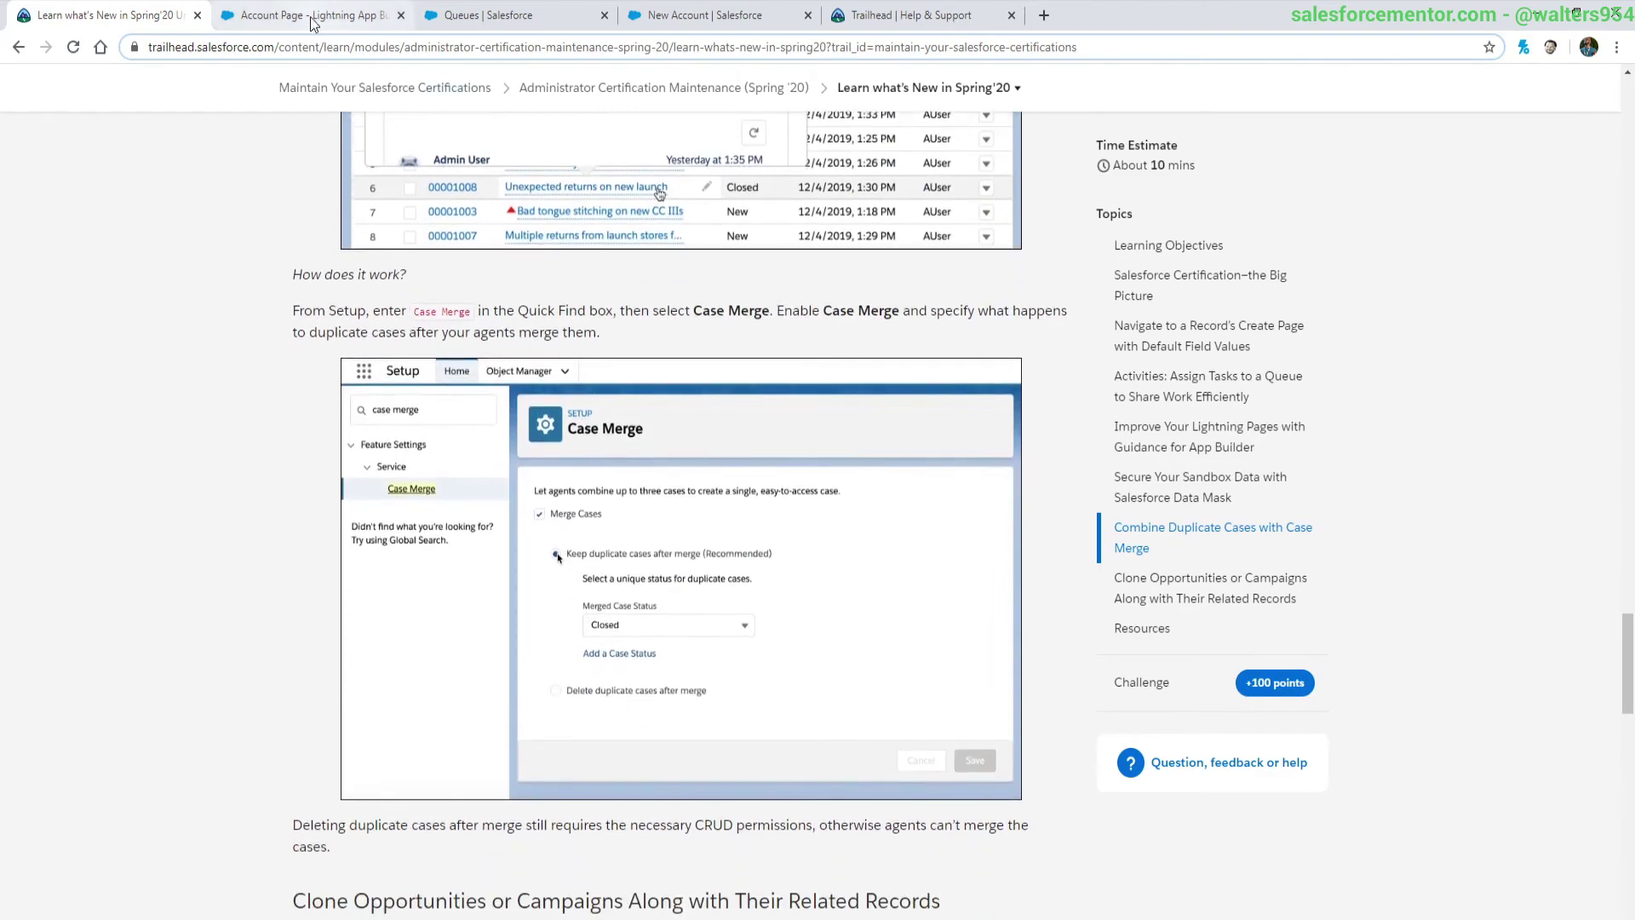
# Step: Search Setup for 'case', open Case Merge settings and choose to delete duplicate cases after merge
pyautogui.click(507, 8)
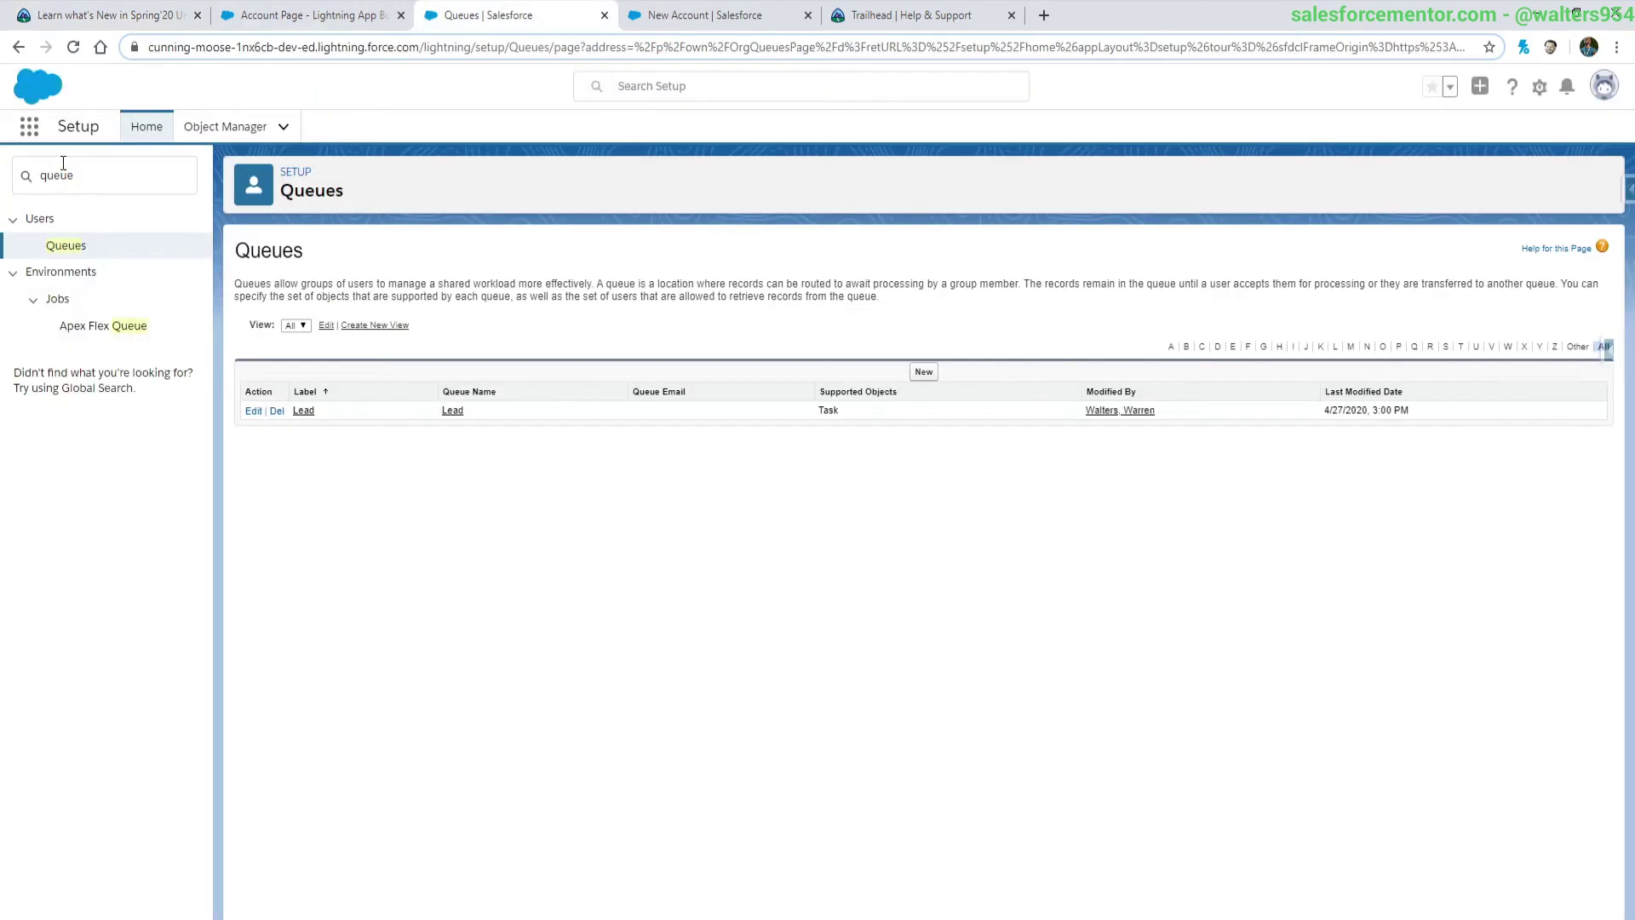
pyautogui.press('BackSpace')
pyautogui.press('BackSpace')
pyautogui.press('BackSpace')
pyautogui.press('BackSpace')
pyautogui.write('case')
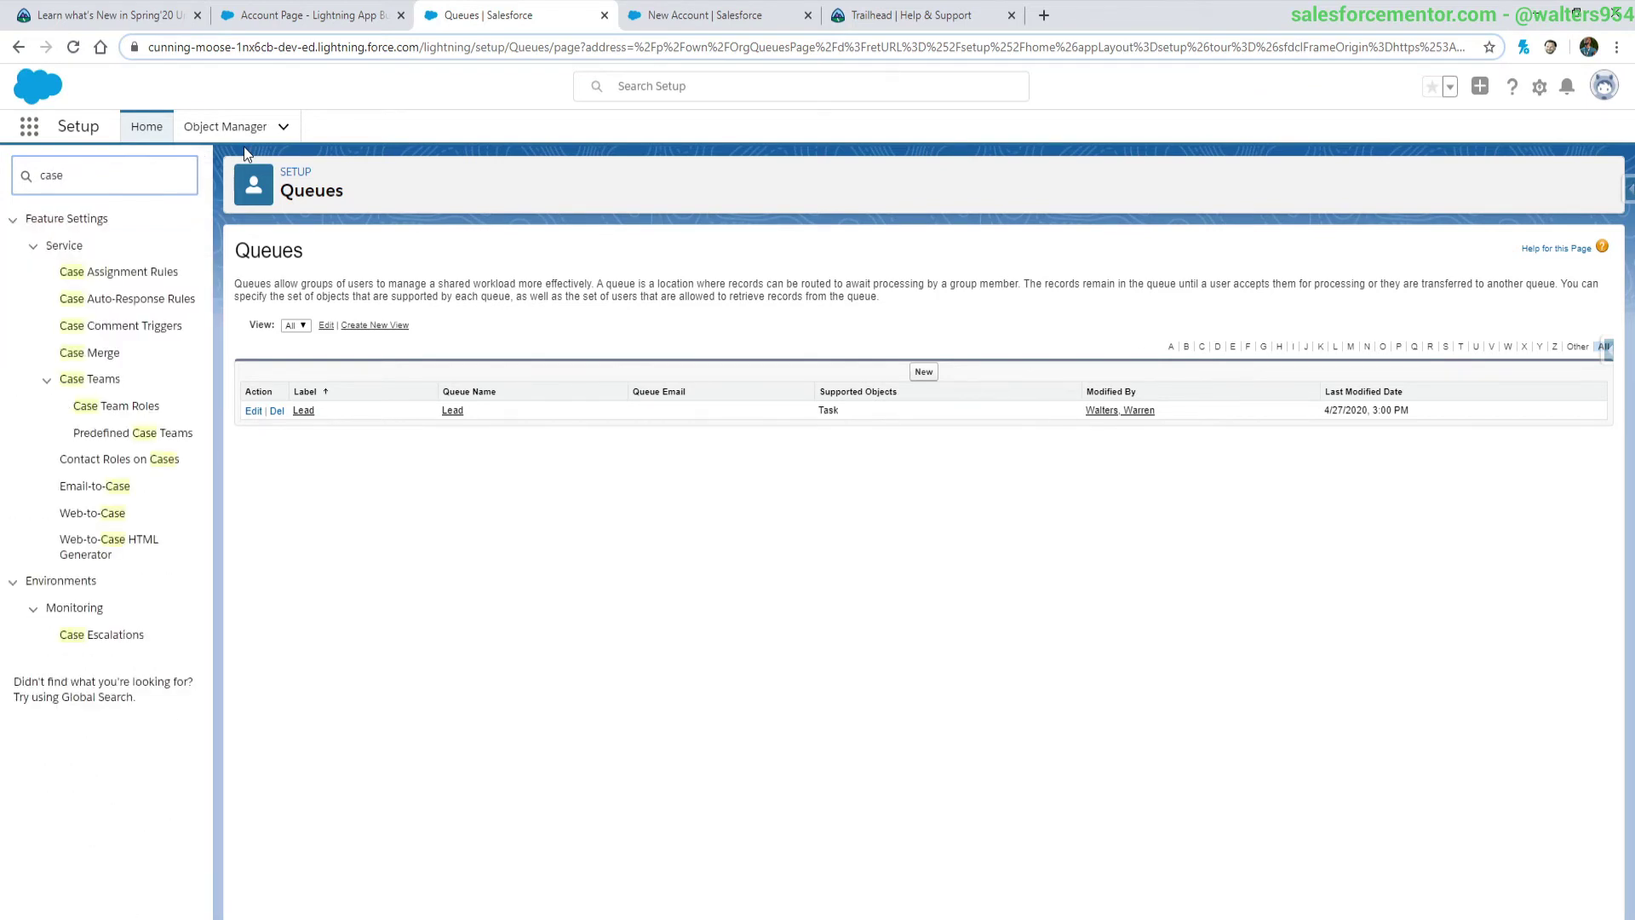
pyautogui.click(99, 359)
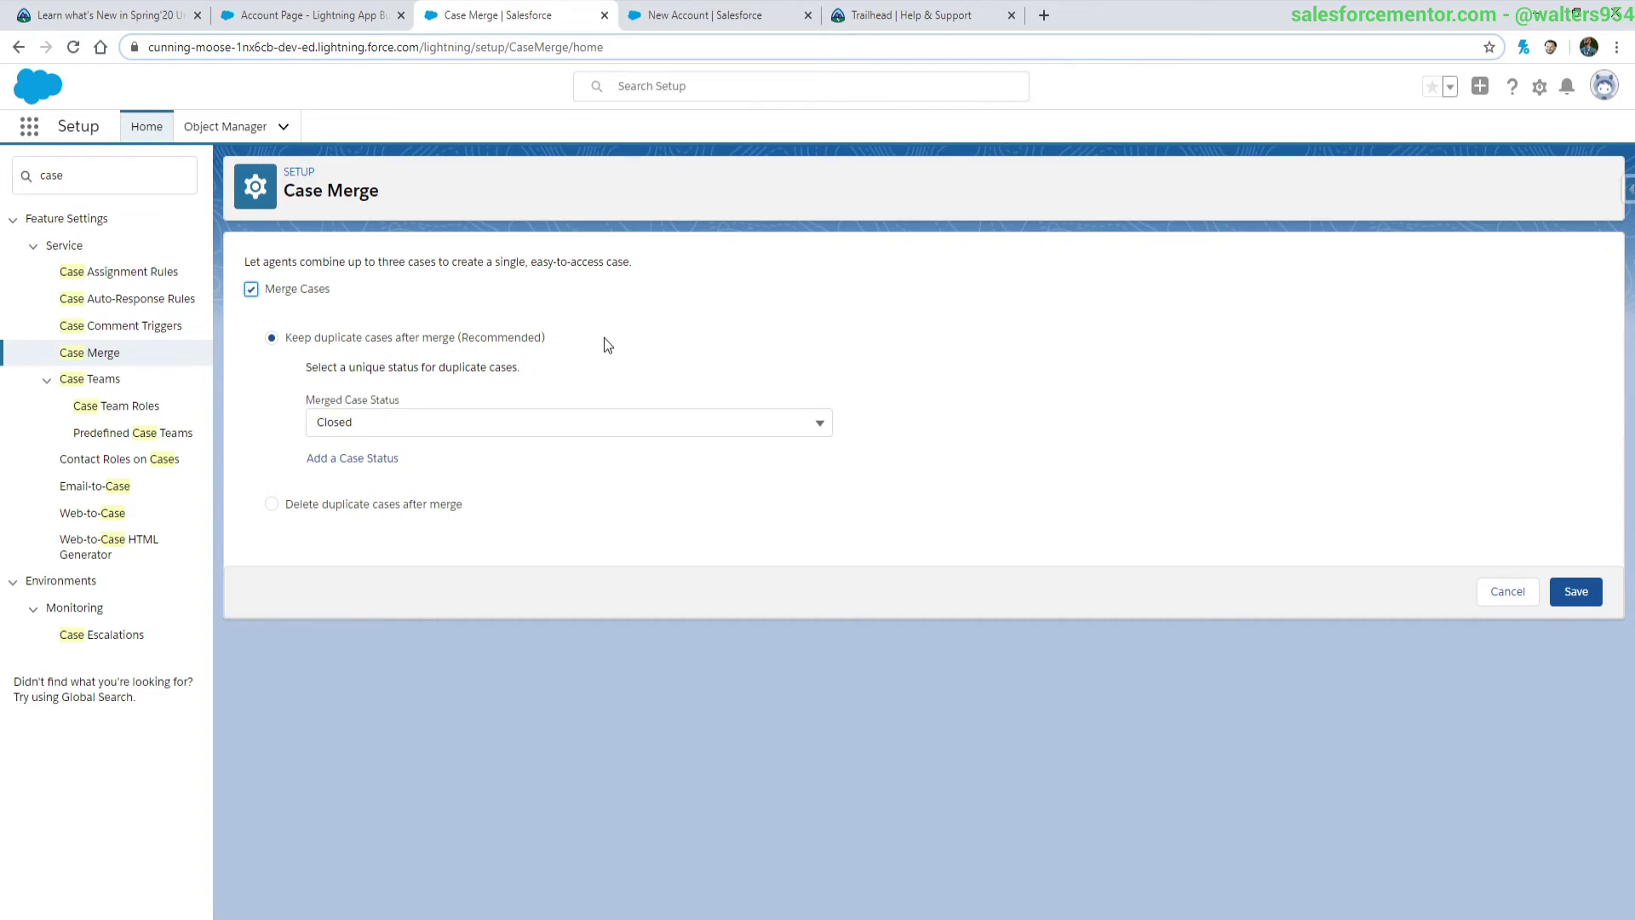
pyautogui.click(440, 508)
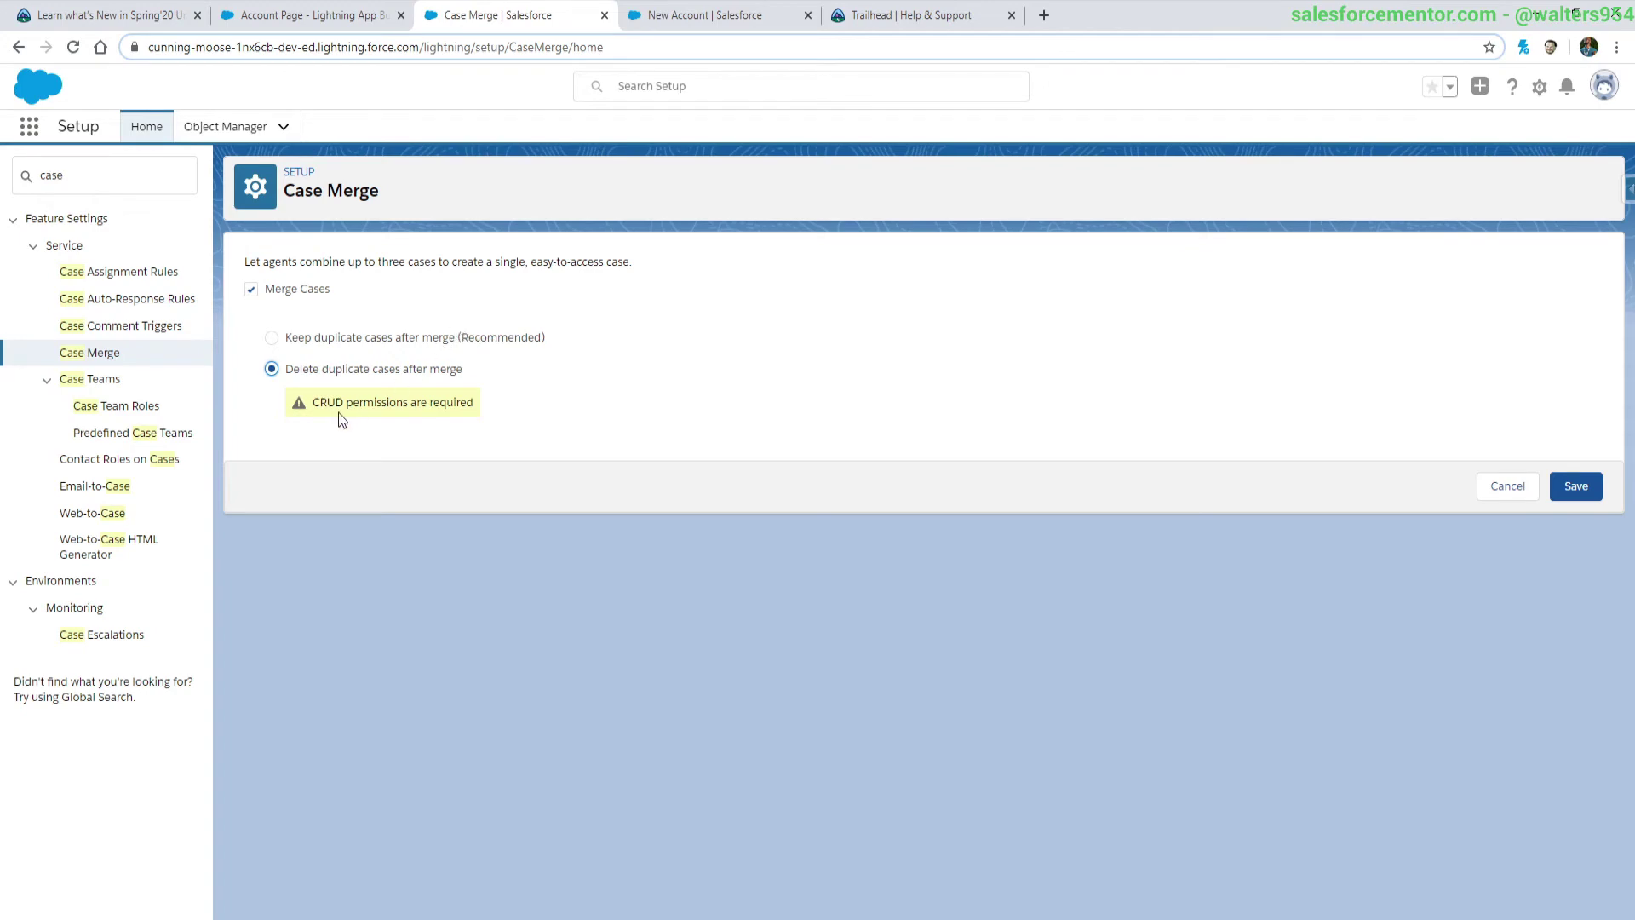
# Step: Keep duplicate cases after merge, then sort by case number and add case 00001027 to the merge
pyautogui.click(360, 337)
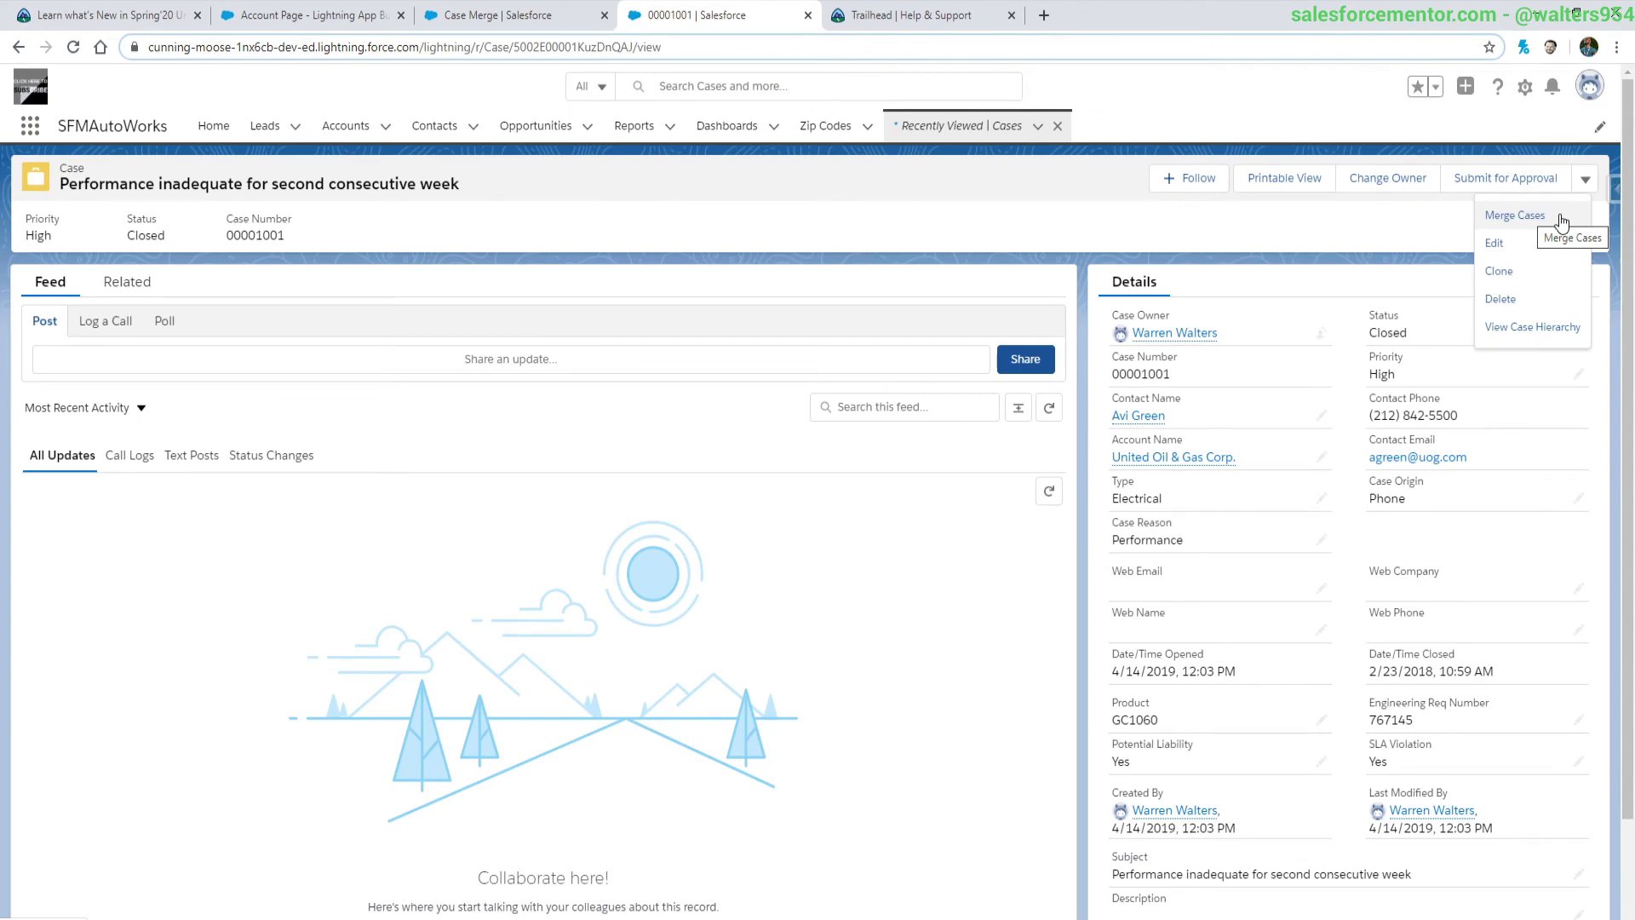
pyautogui.click(1528, 217)
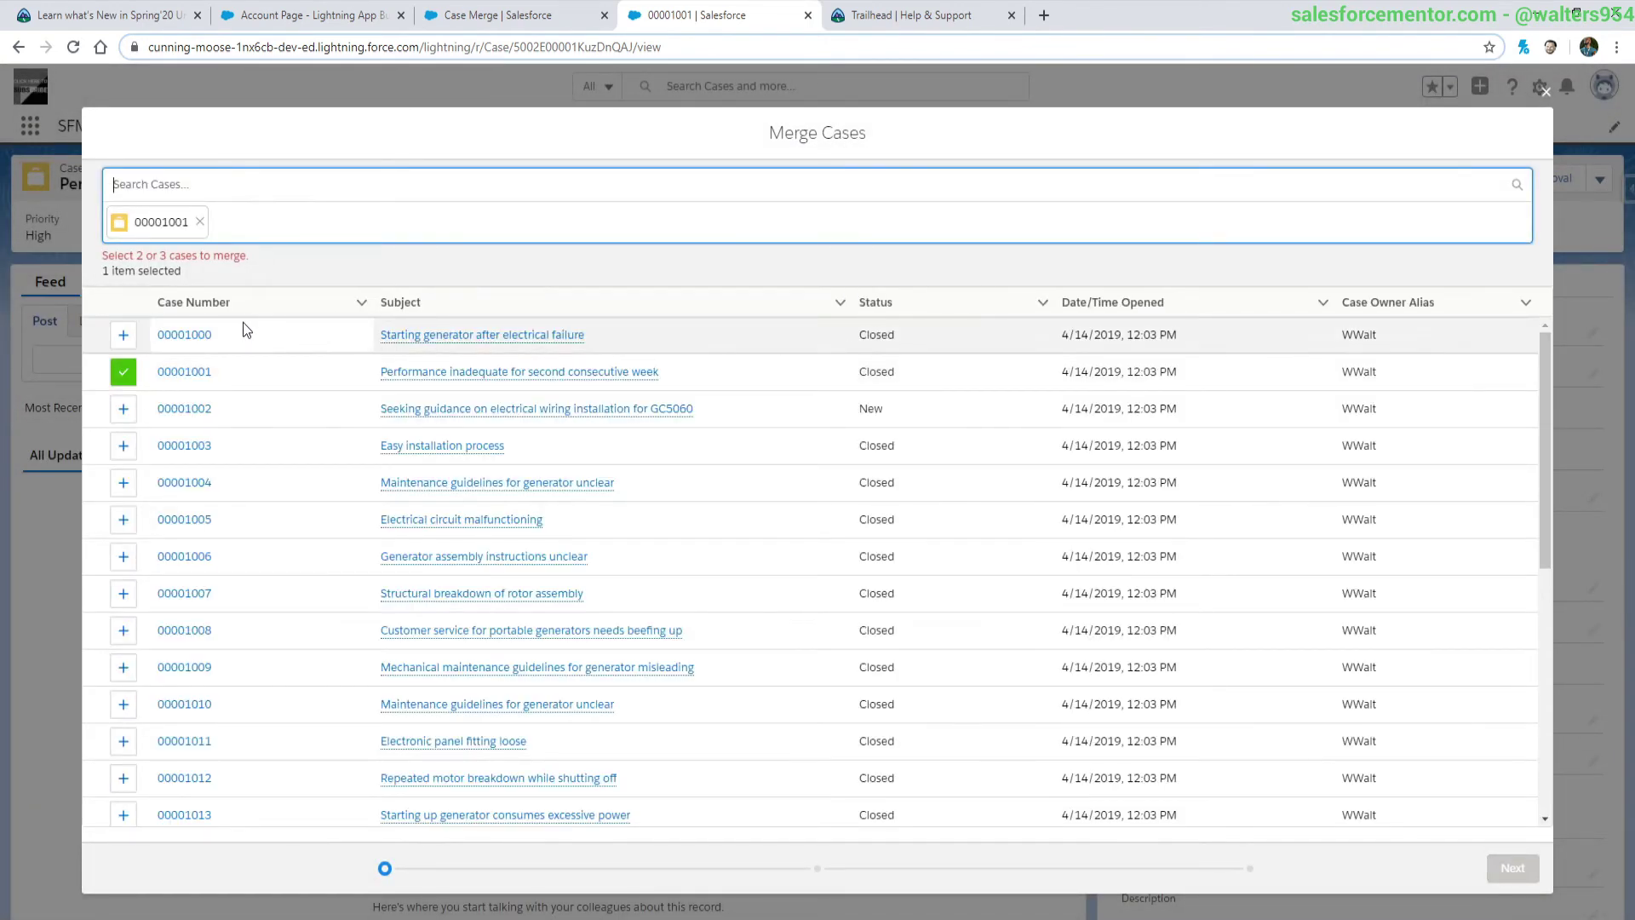
pyautogui.click(274, 303)
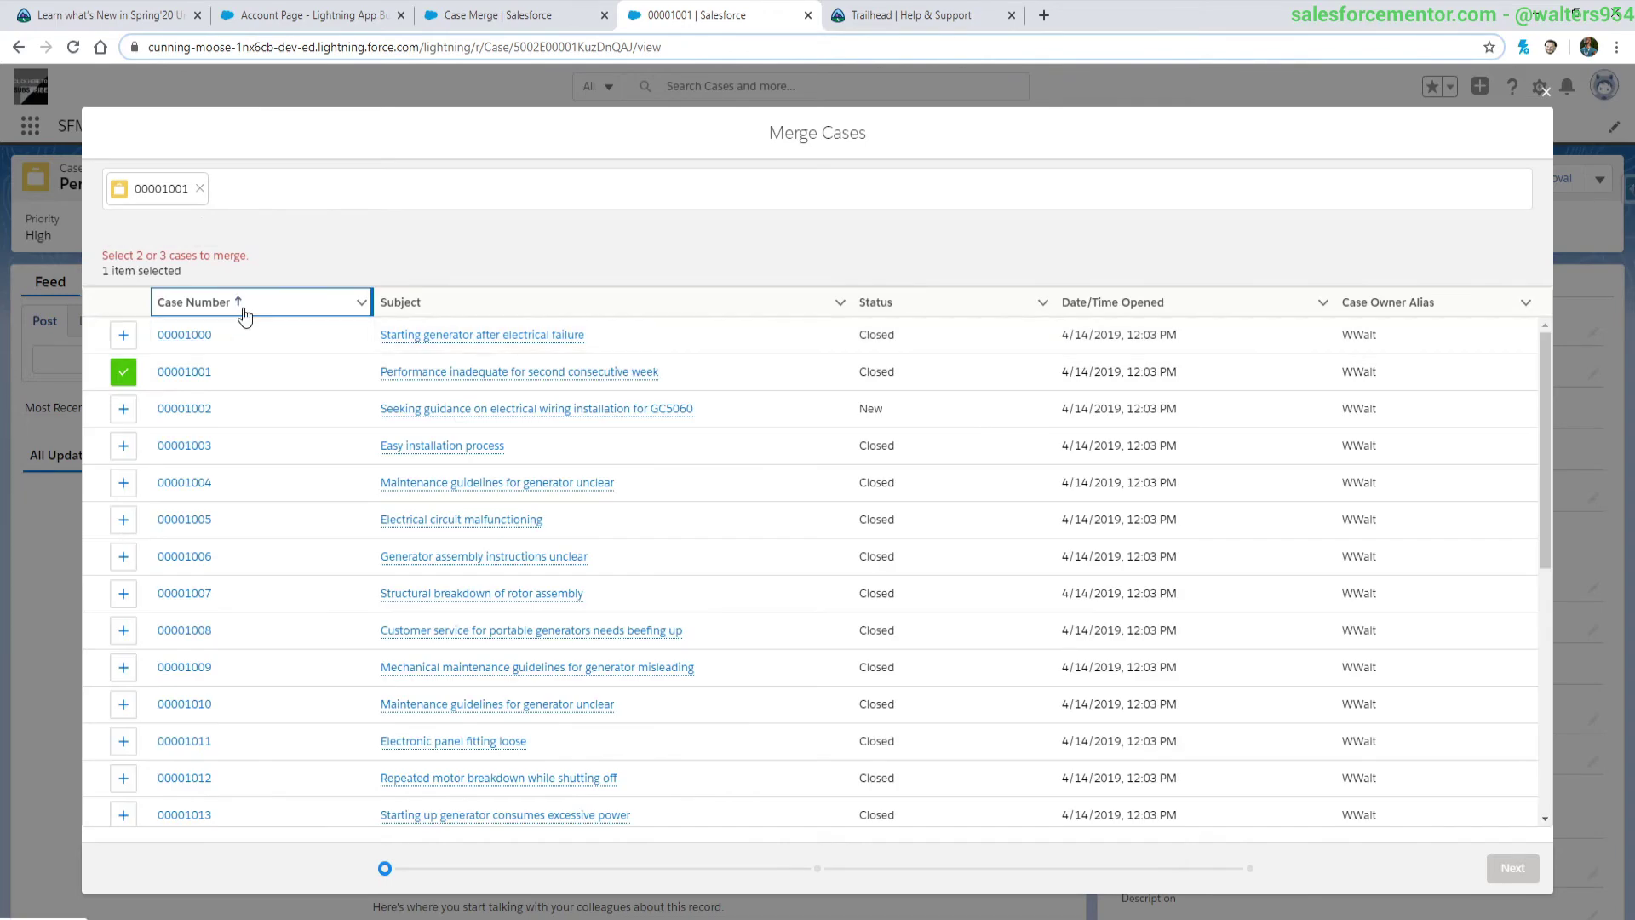
pyautogui.click(240, 304)
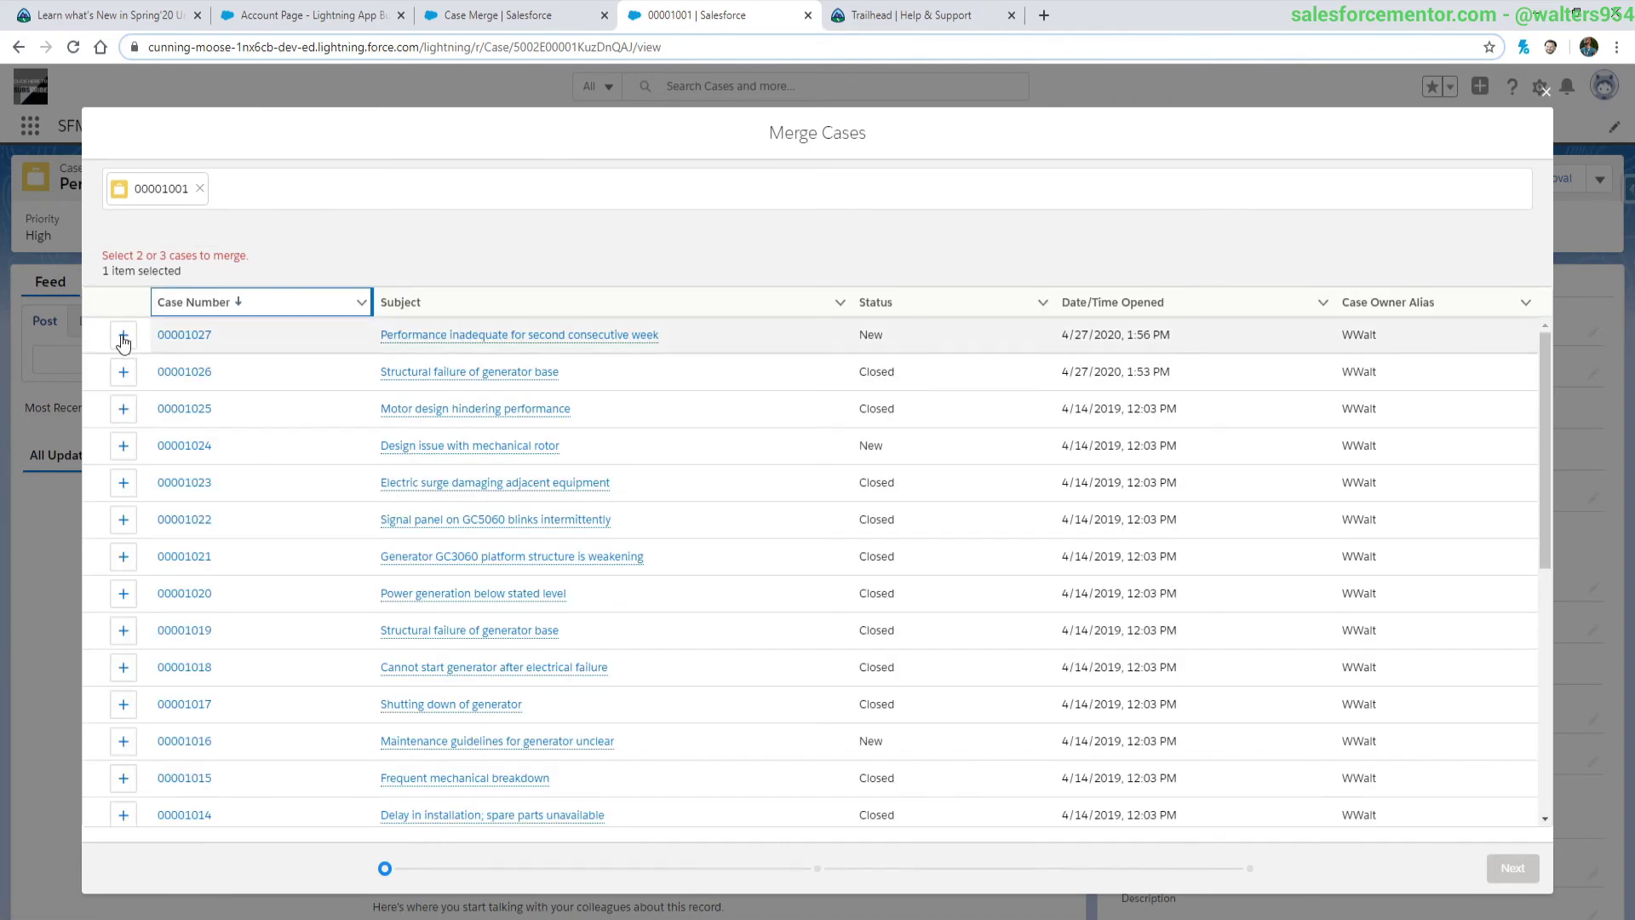
pyautogui.click(122, 335)
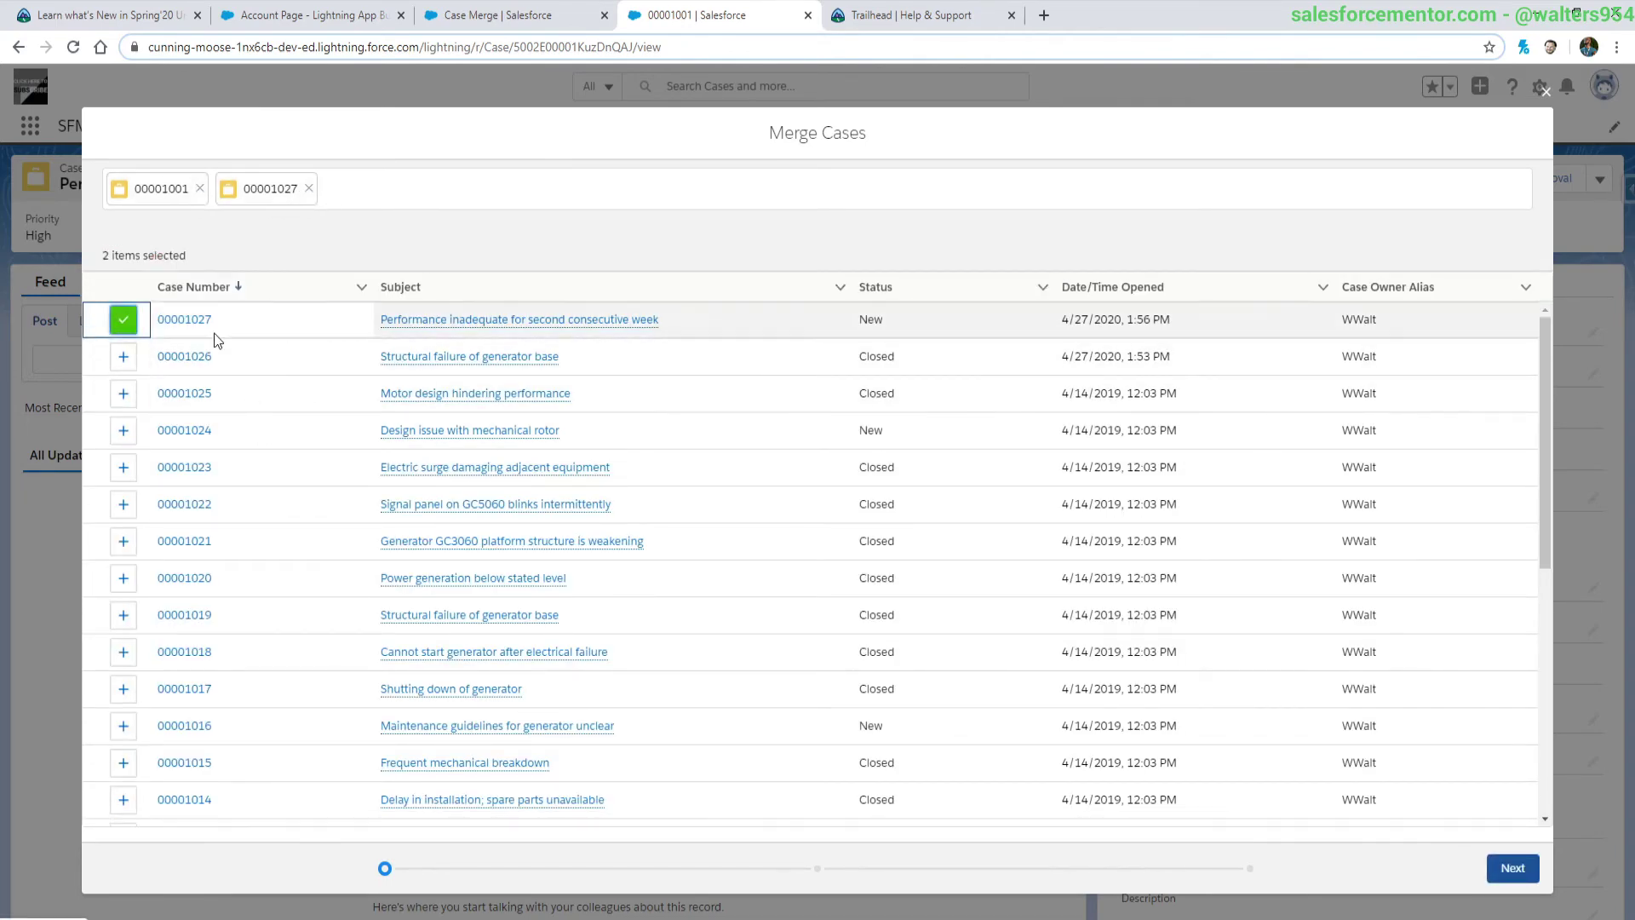
# Step: Compare the two cases, keep 00001001 as the master record, and proceed to the merge confirmation
pyautogui.click(1512, 867)
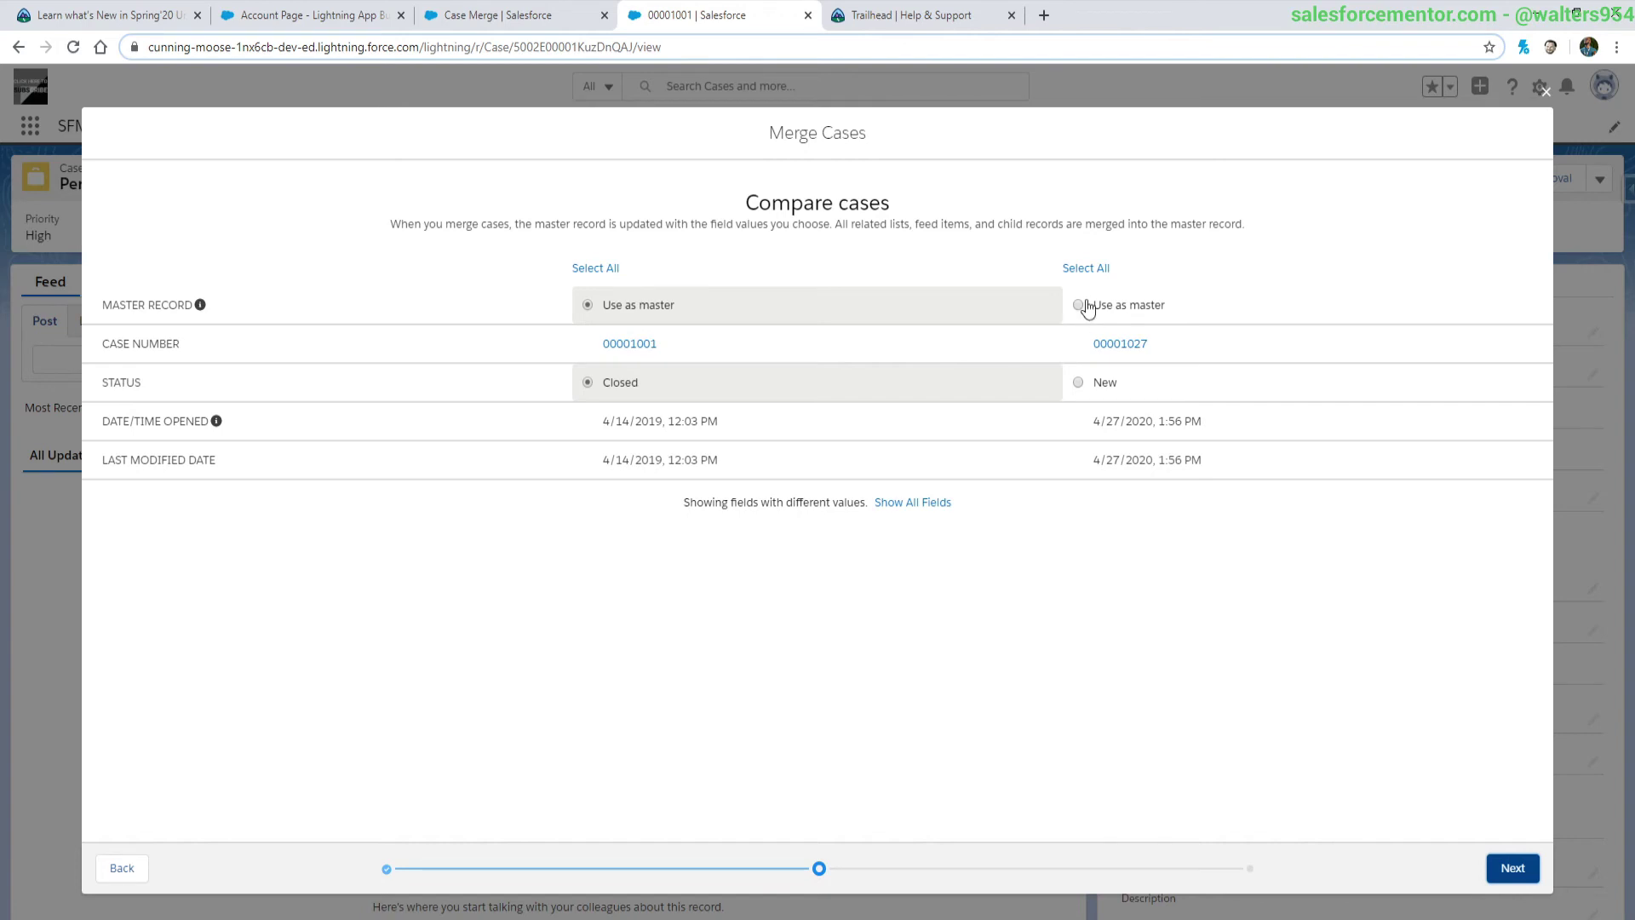
pyautogui.click(1079, 305)
pyautogui.click(612, 308)
pyautogui.click(1512, 868)
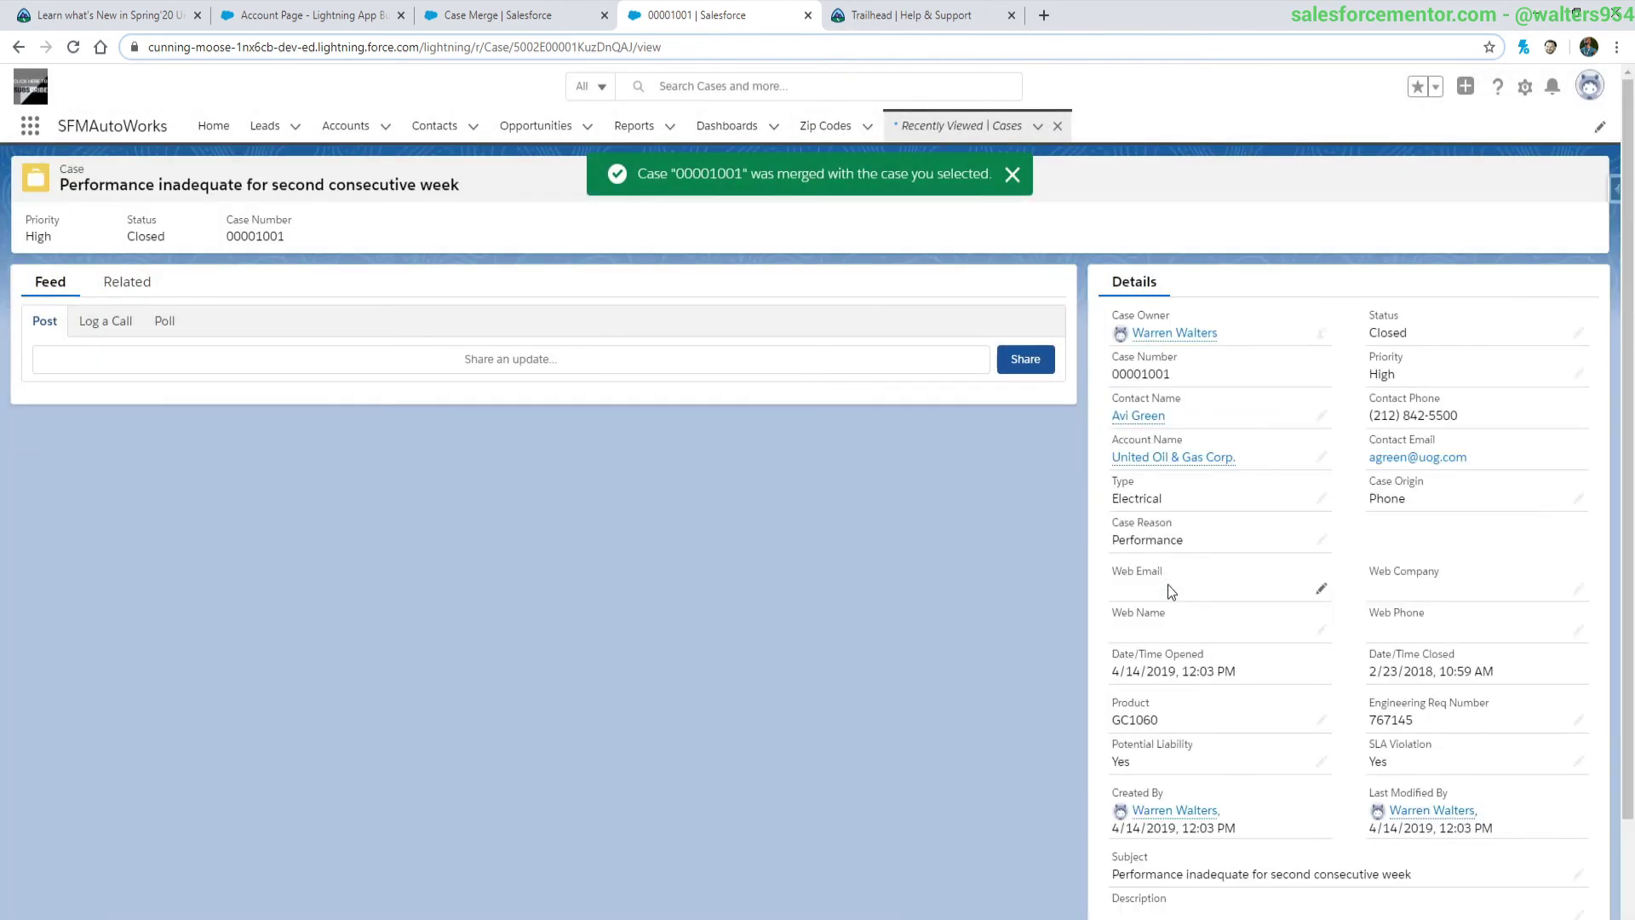
# Step: Show case 00001001's related records and find 00001027 under Merged Cases
pyautogui.click(136, 285)
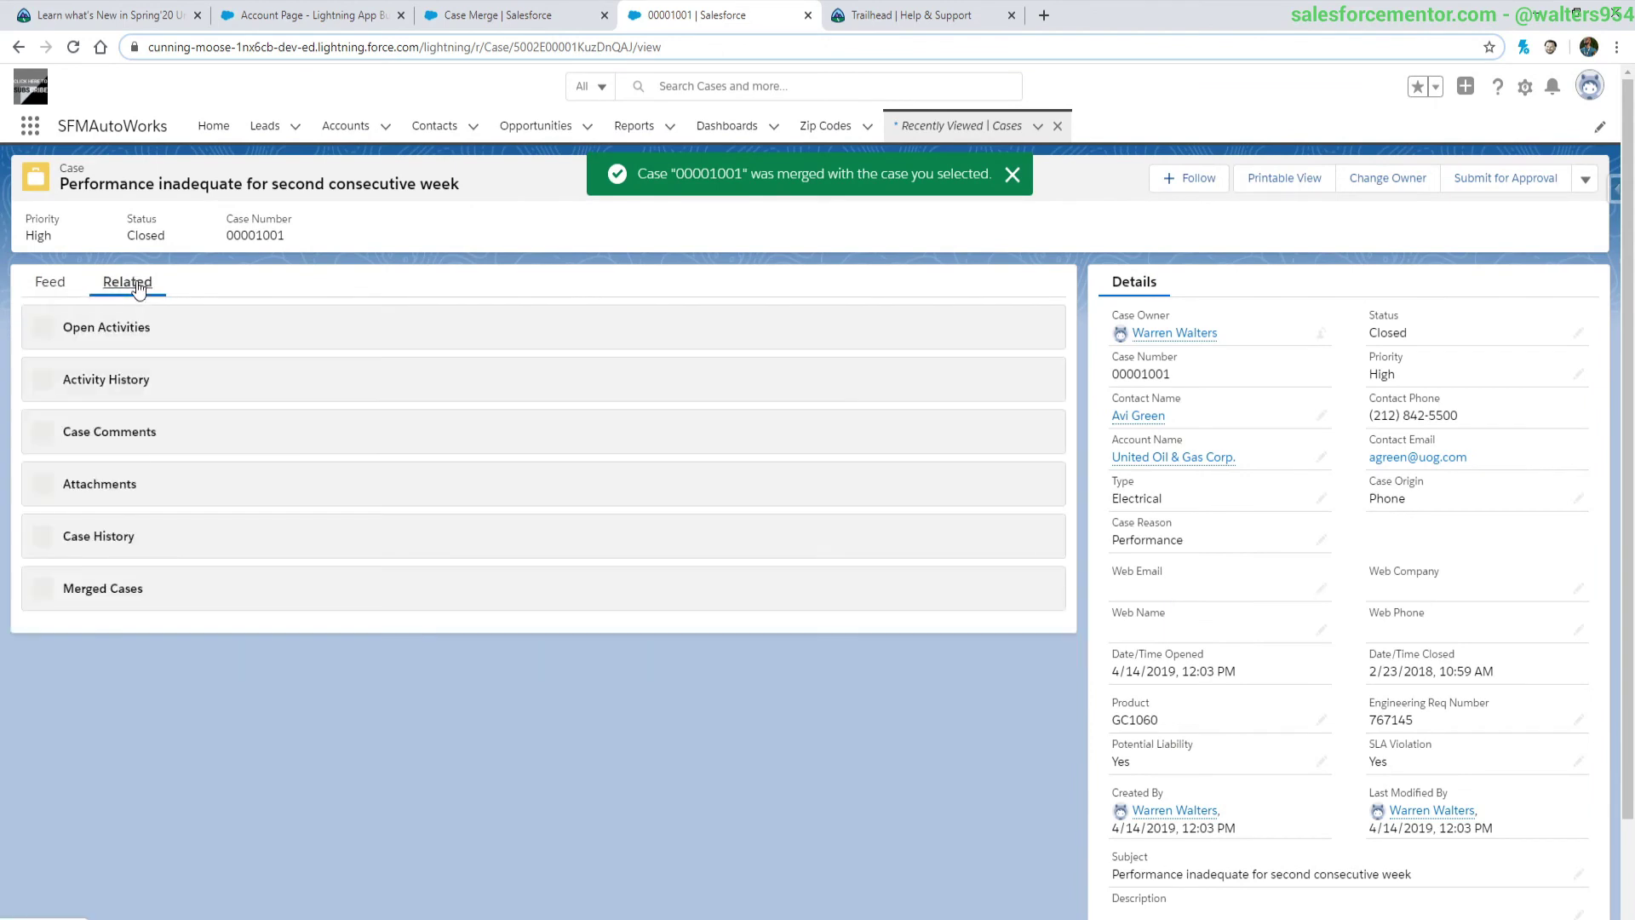
pyautogui.scroll(-3, 471, 482)
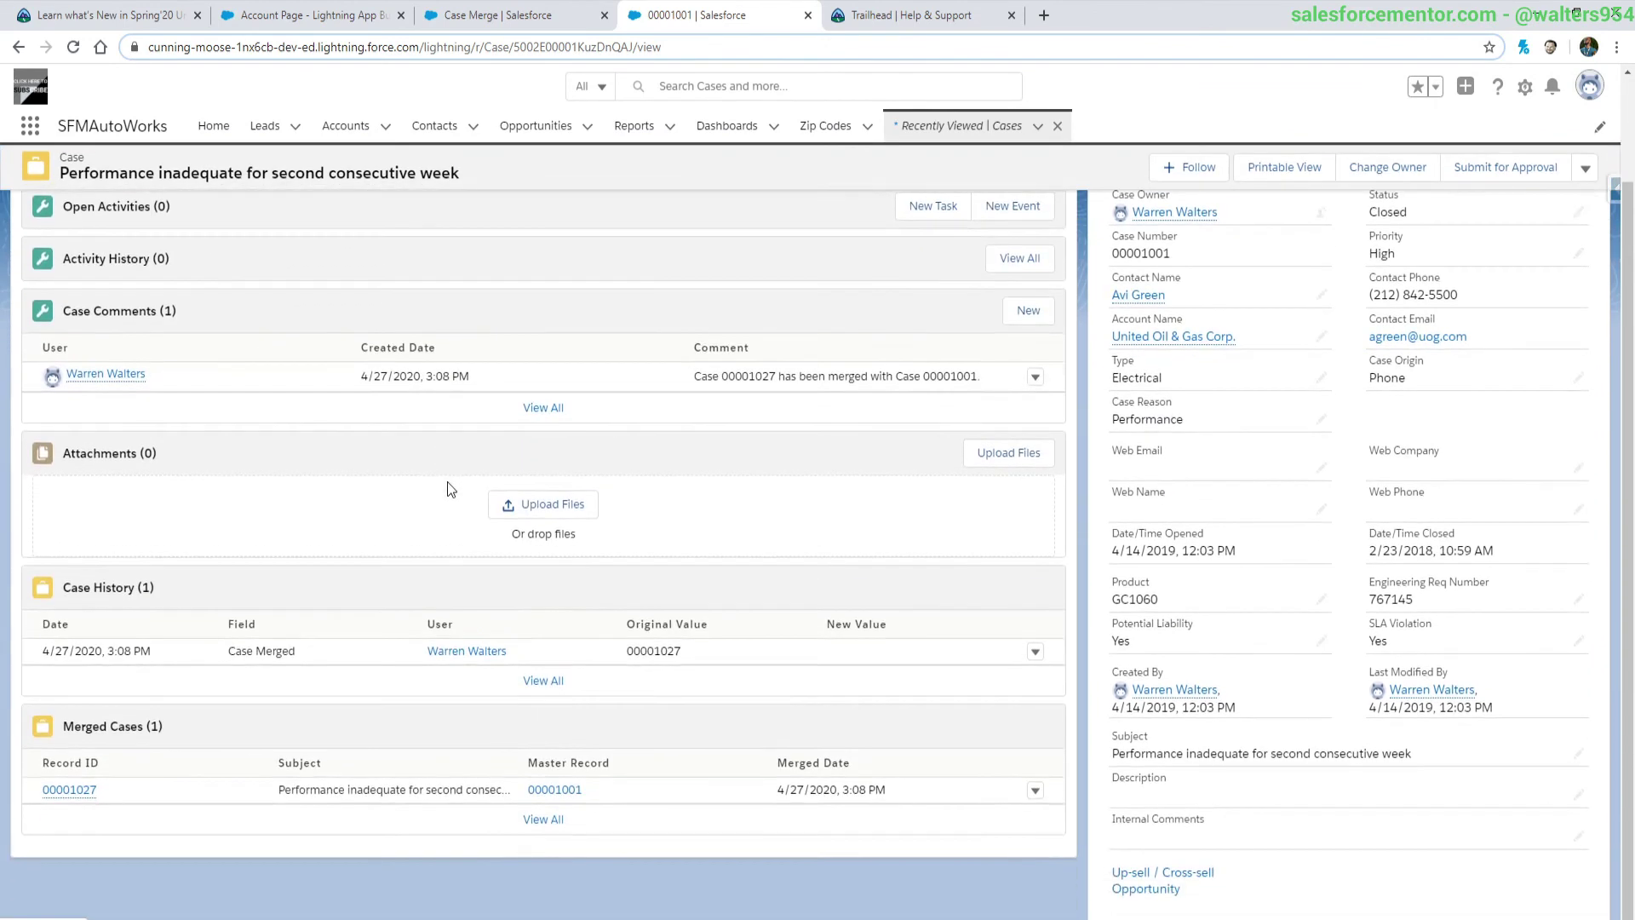
pyautogui.moveTo(85, 797)
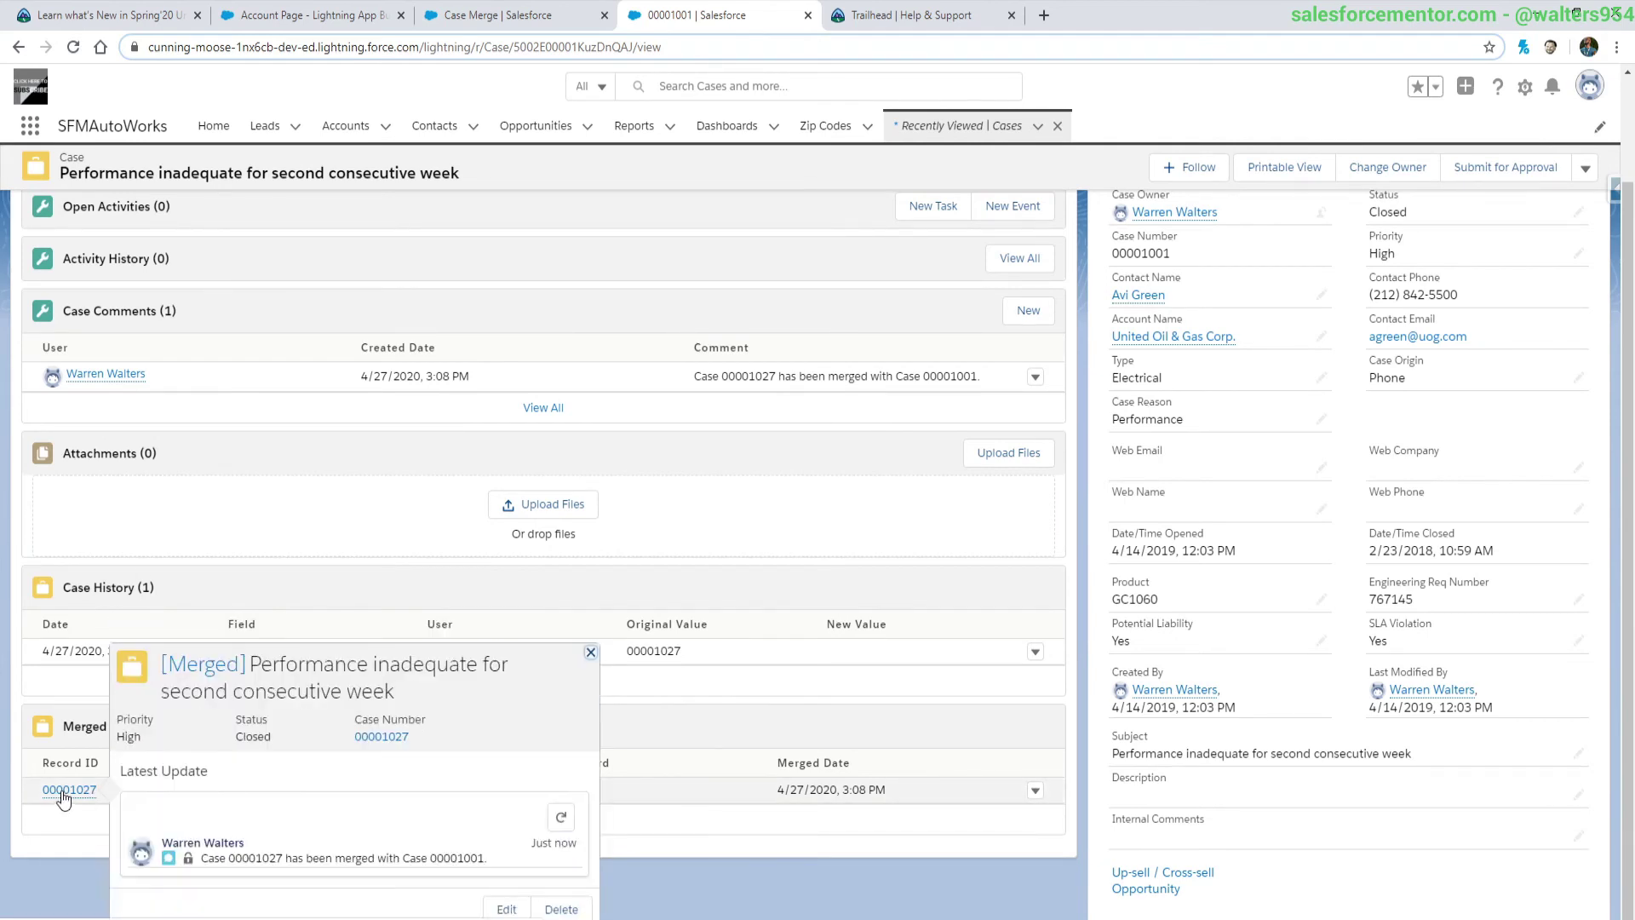
pyautogui.scroll(1, 73, 818)
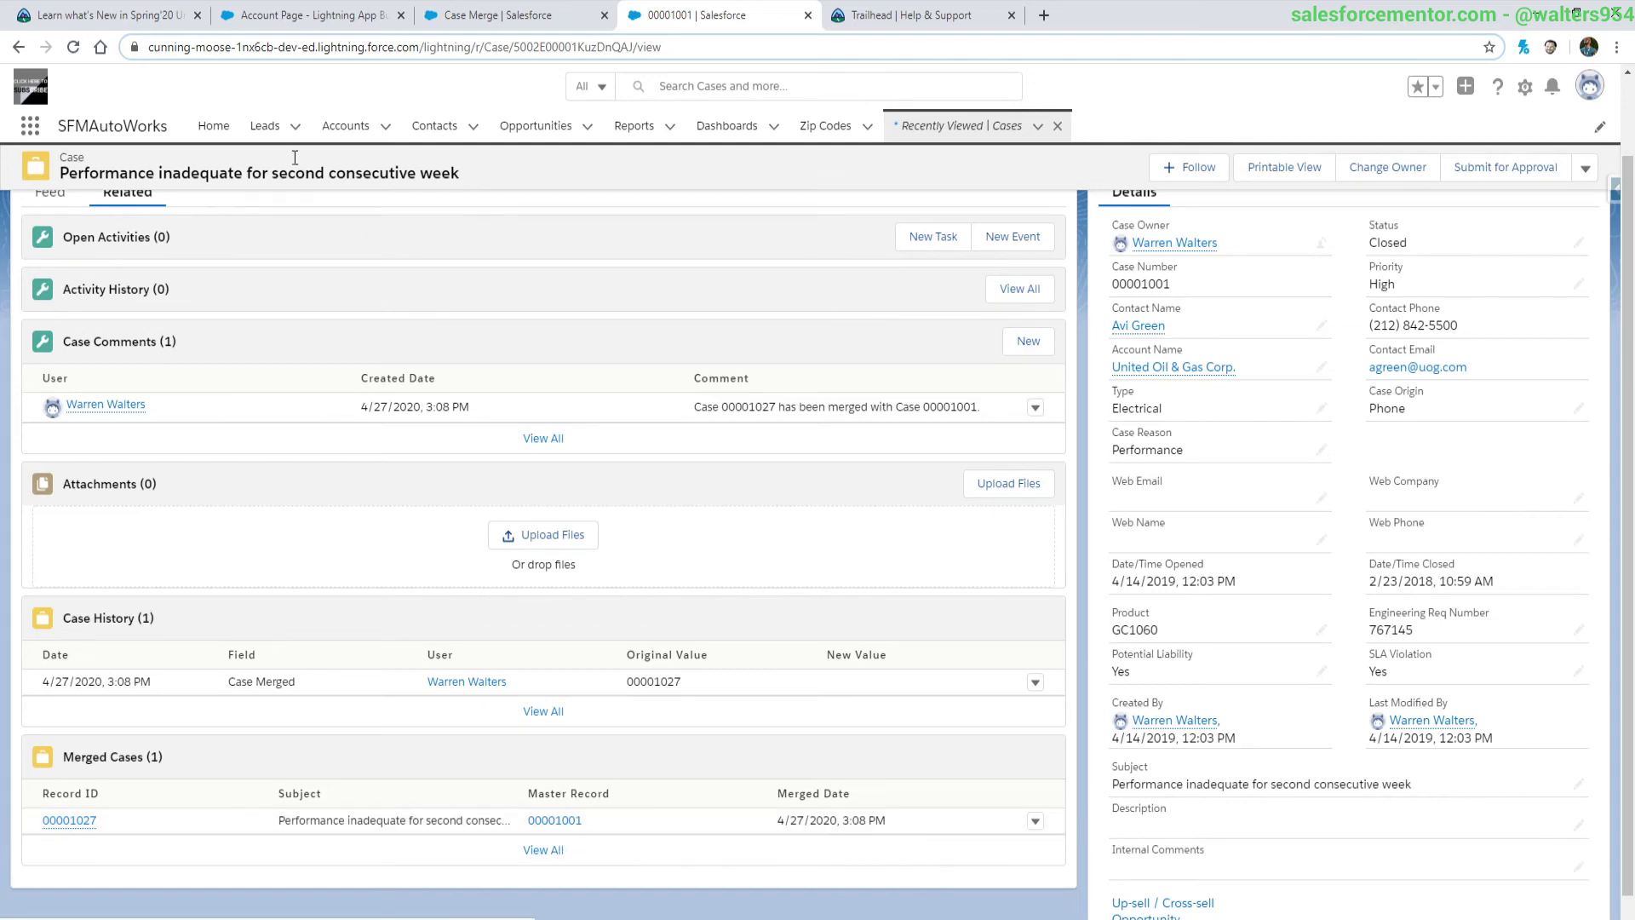
# Step: Return to the Spring '20 Trailhead article and scroll to the Clone Opportunities or Campaigns section
pyautogui.click(106, 14)
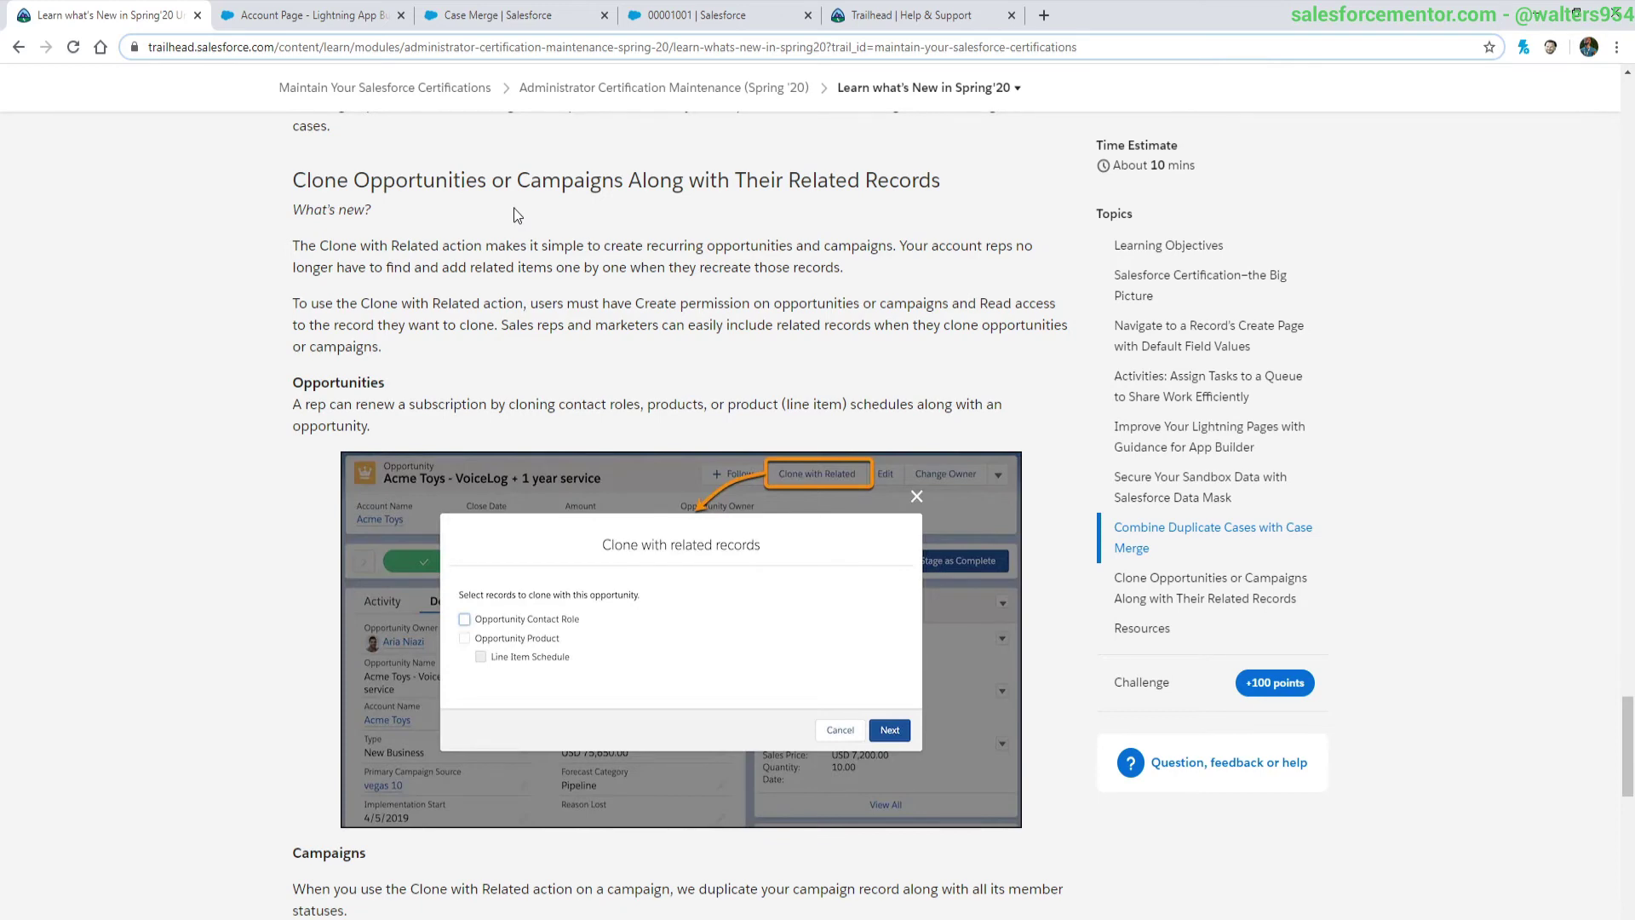
pyautogui.scroll(-1, 513, 213)
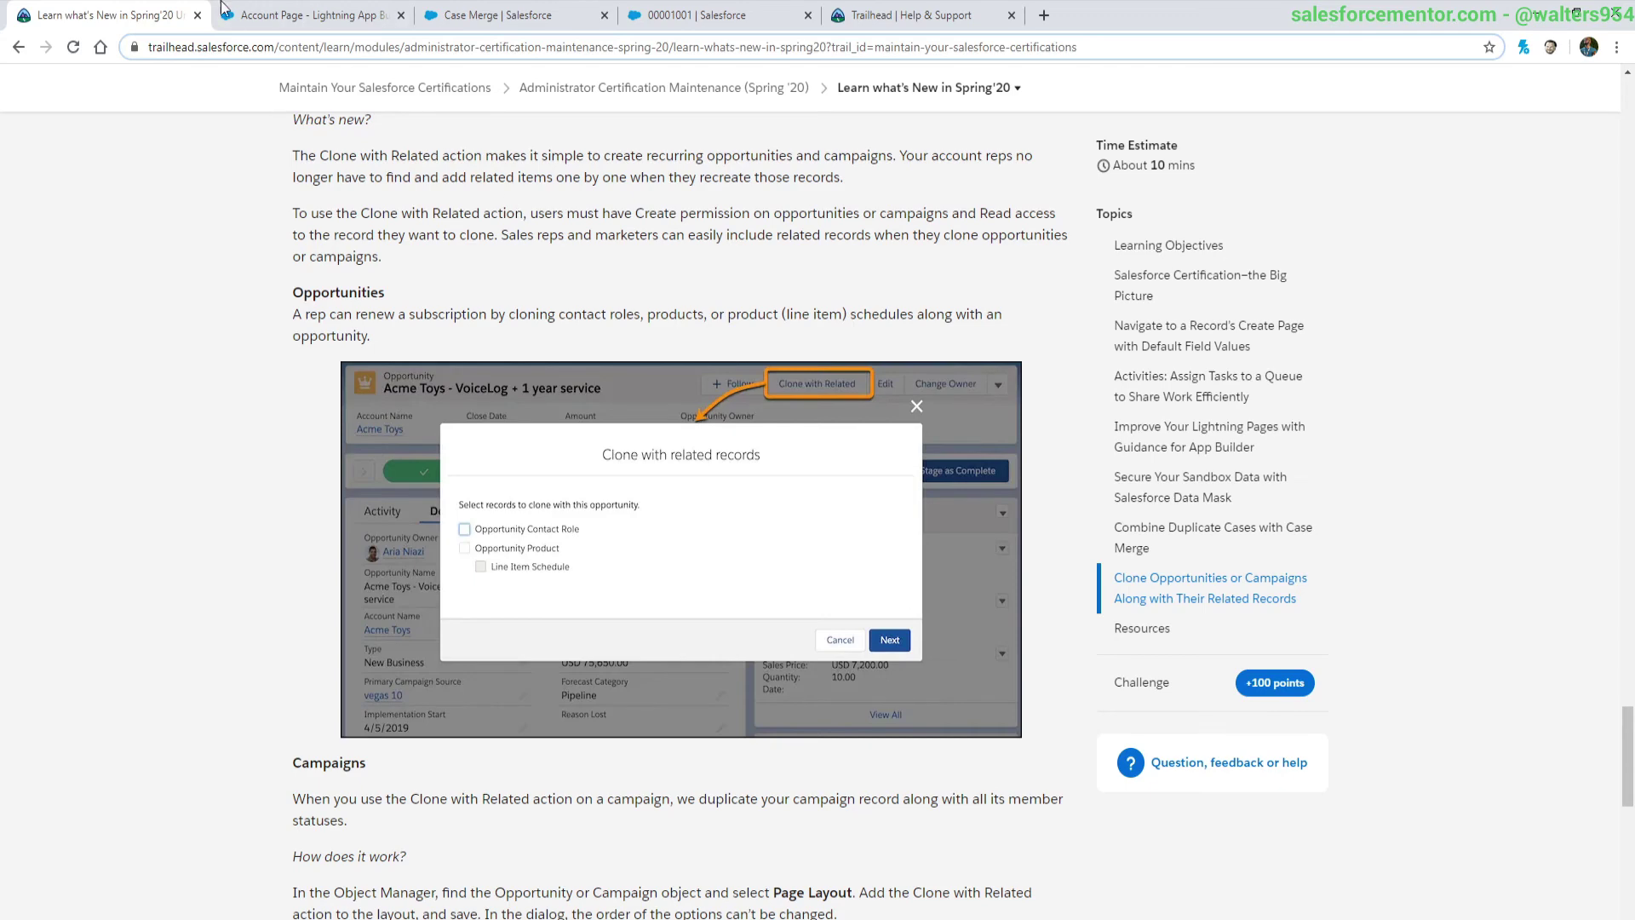
# Step: Leave the account page editor and go to the opportunities list
pyautogui.click(466, 24)
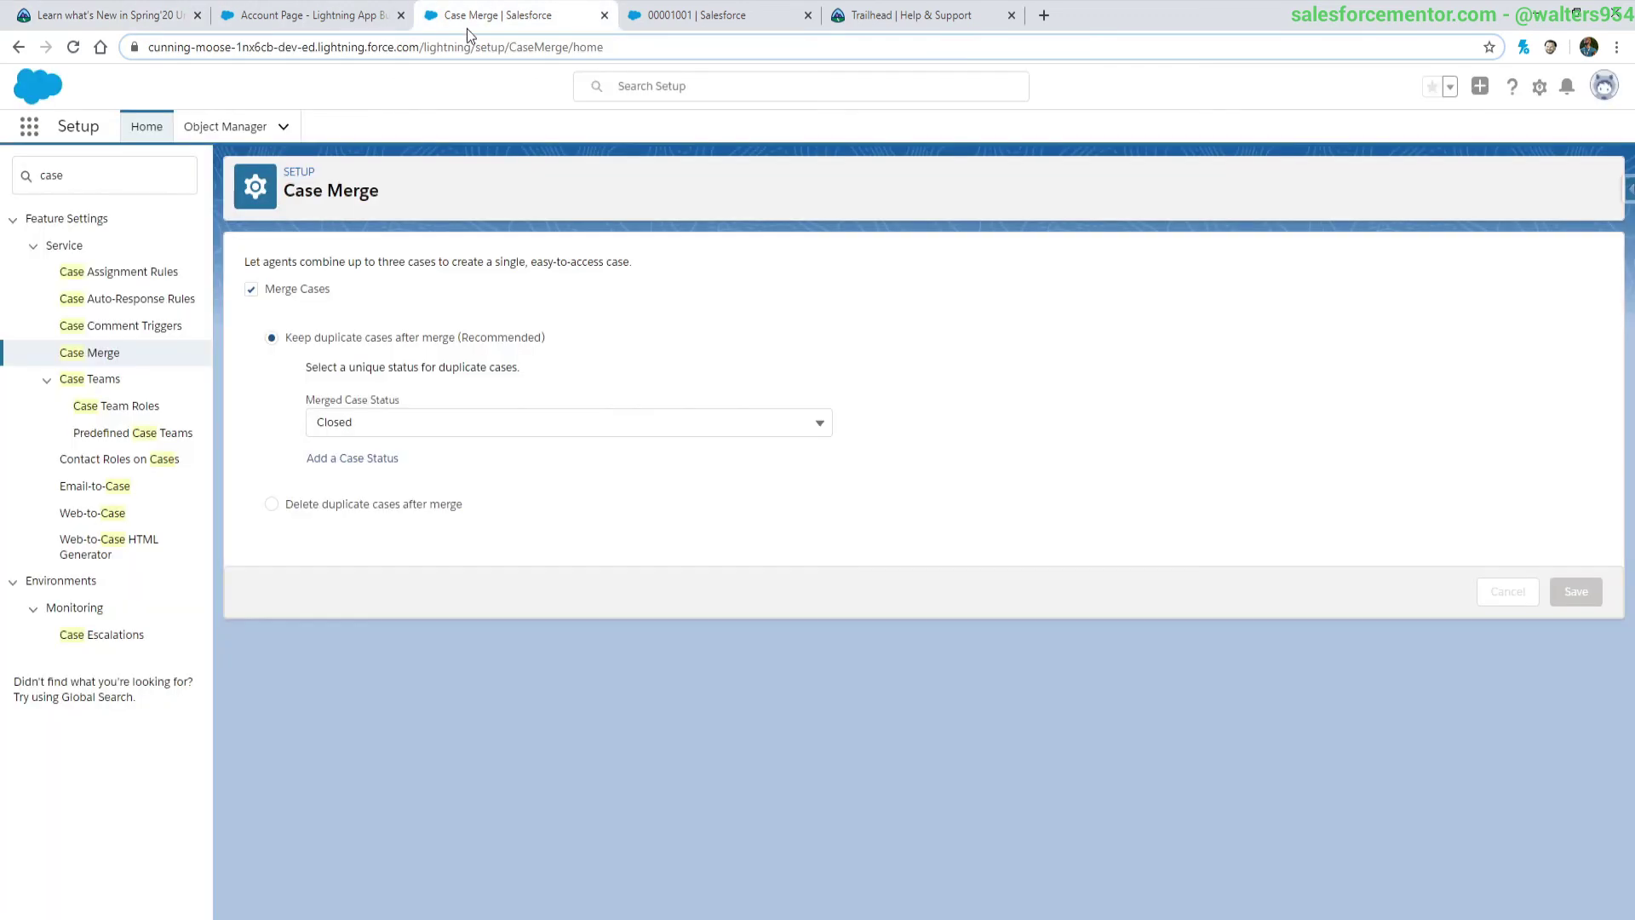
pyautogui.click(264, 15)
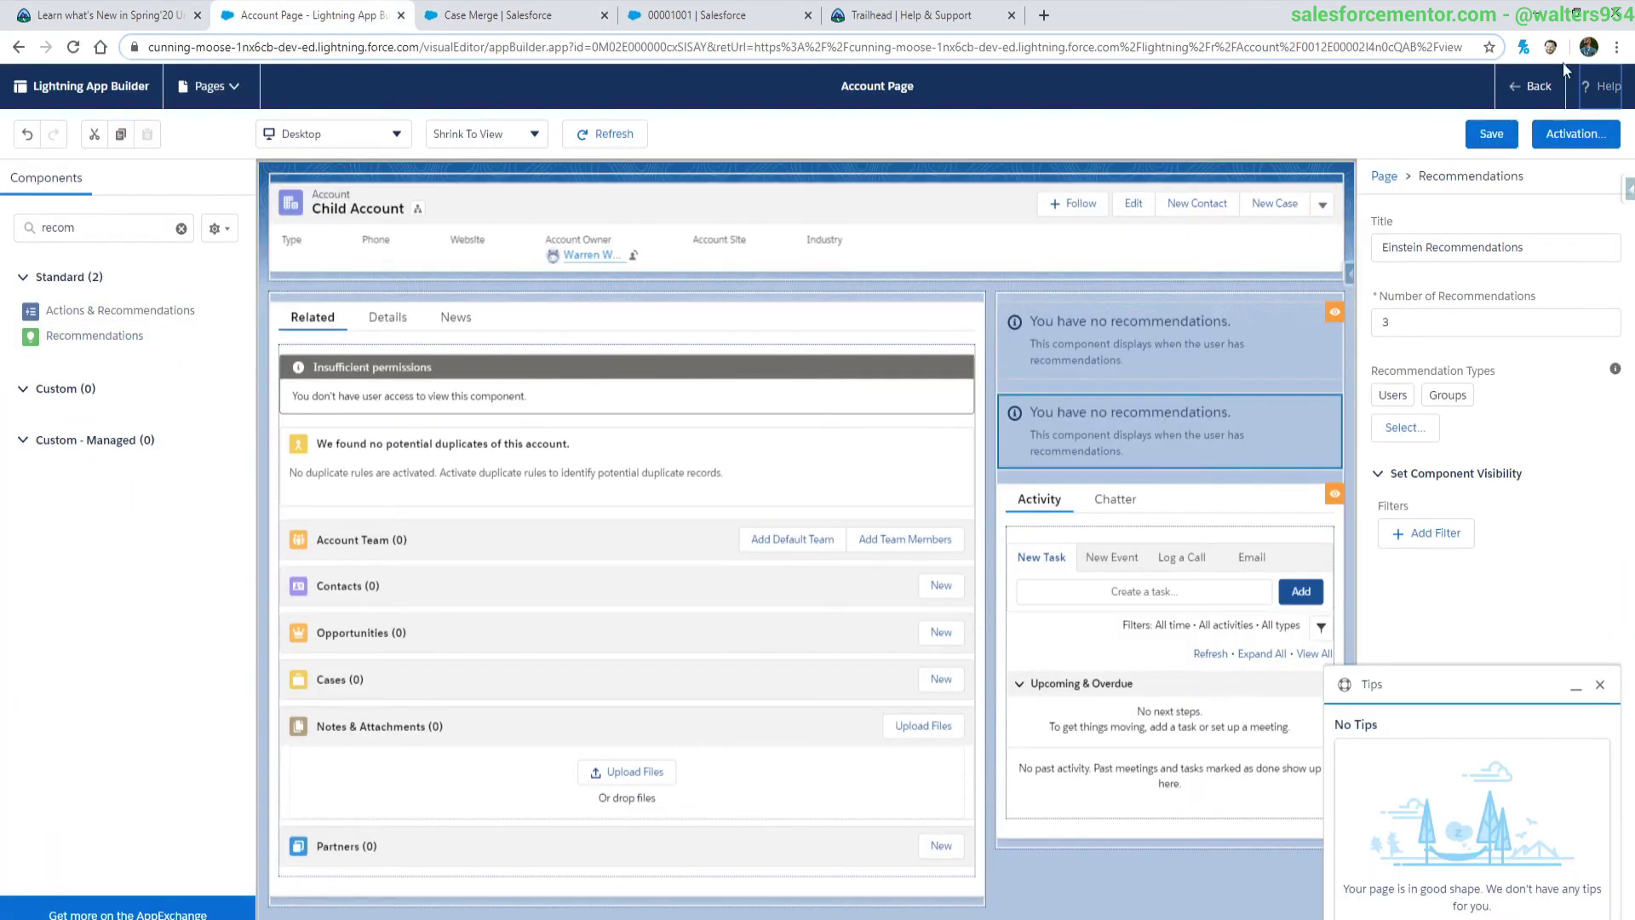
pyautogui.click(1522, 100)
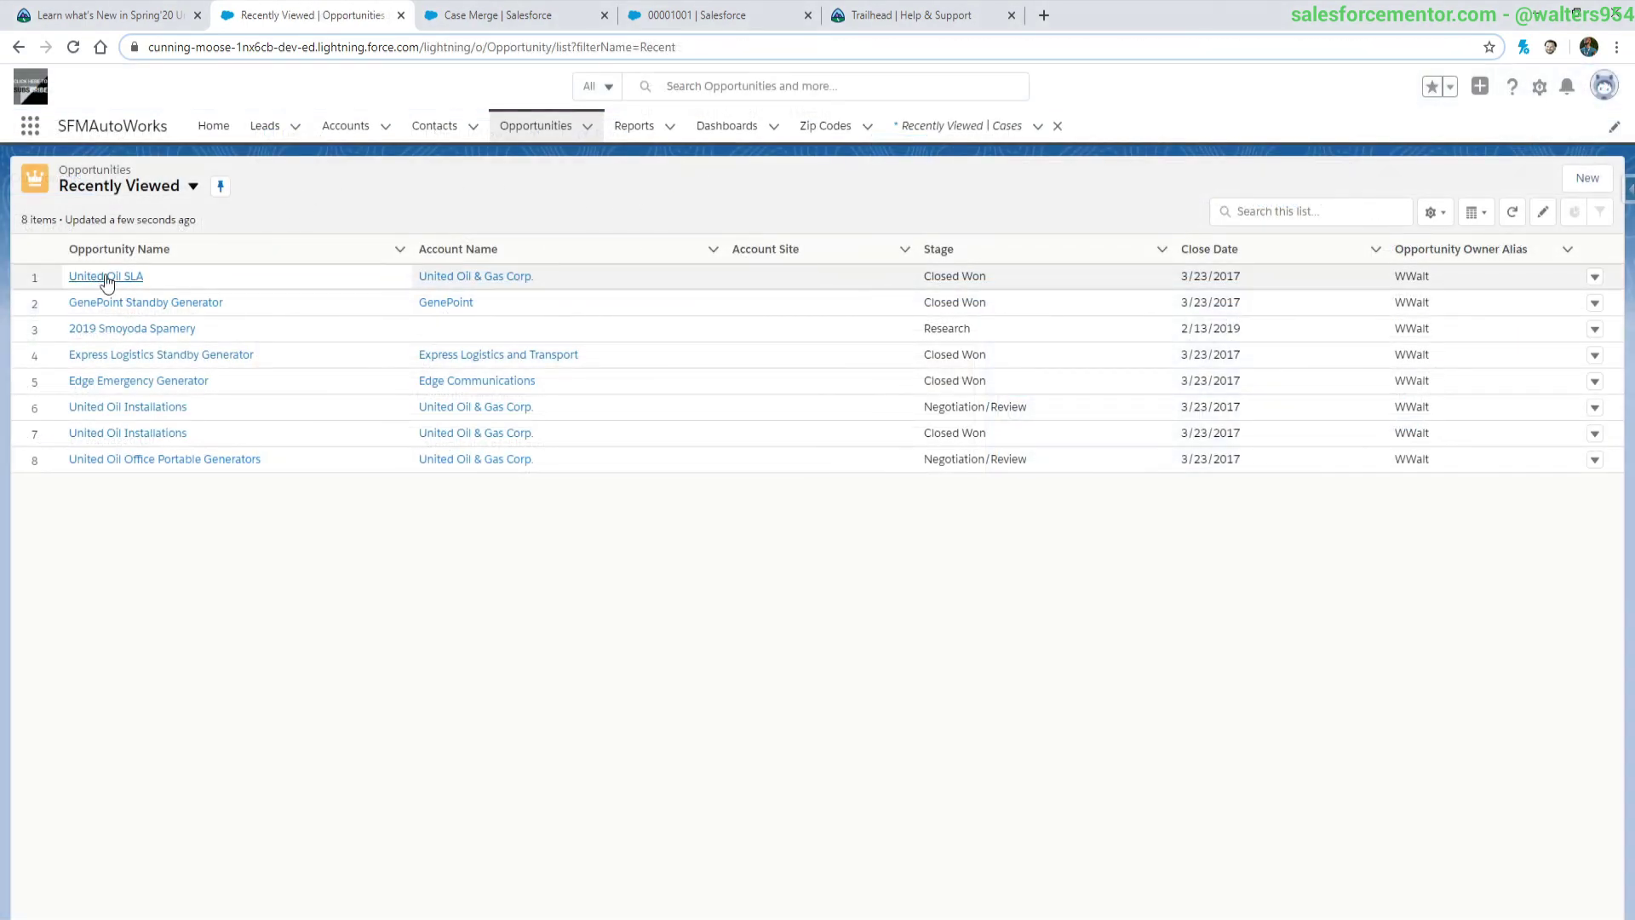
# Step: Clone the United Oil SLA opportunity with its Opportunity Product records and save the copy
pyautogui.click(106, 275)
pyautogui.click(1585, 179)
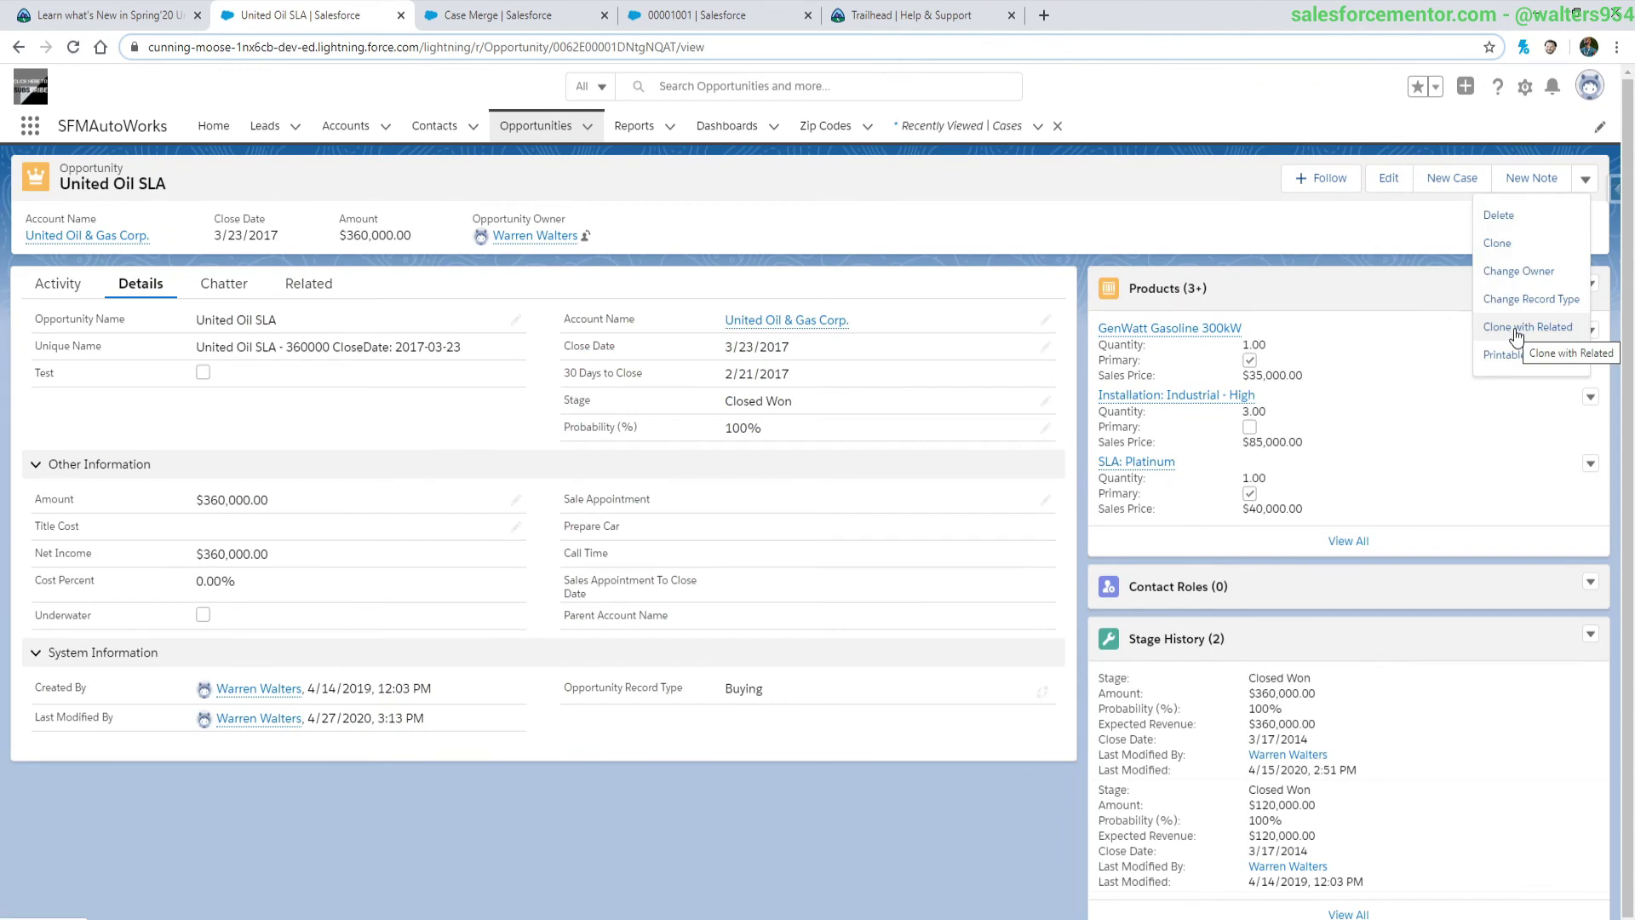
pyautogui.click(1514, 329)
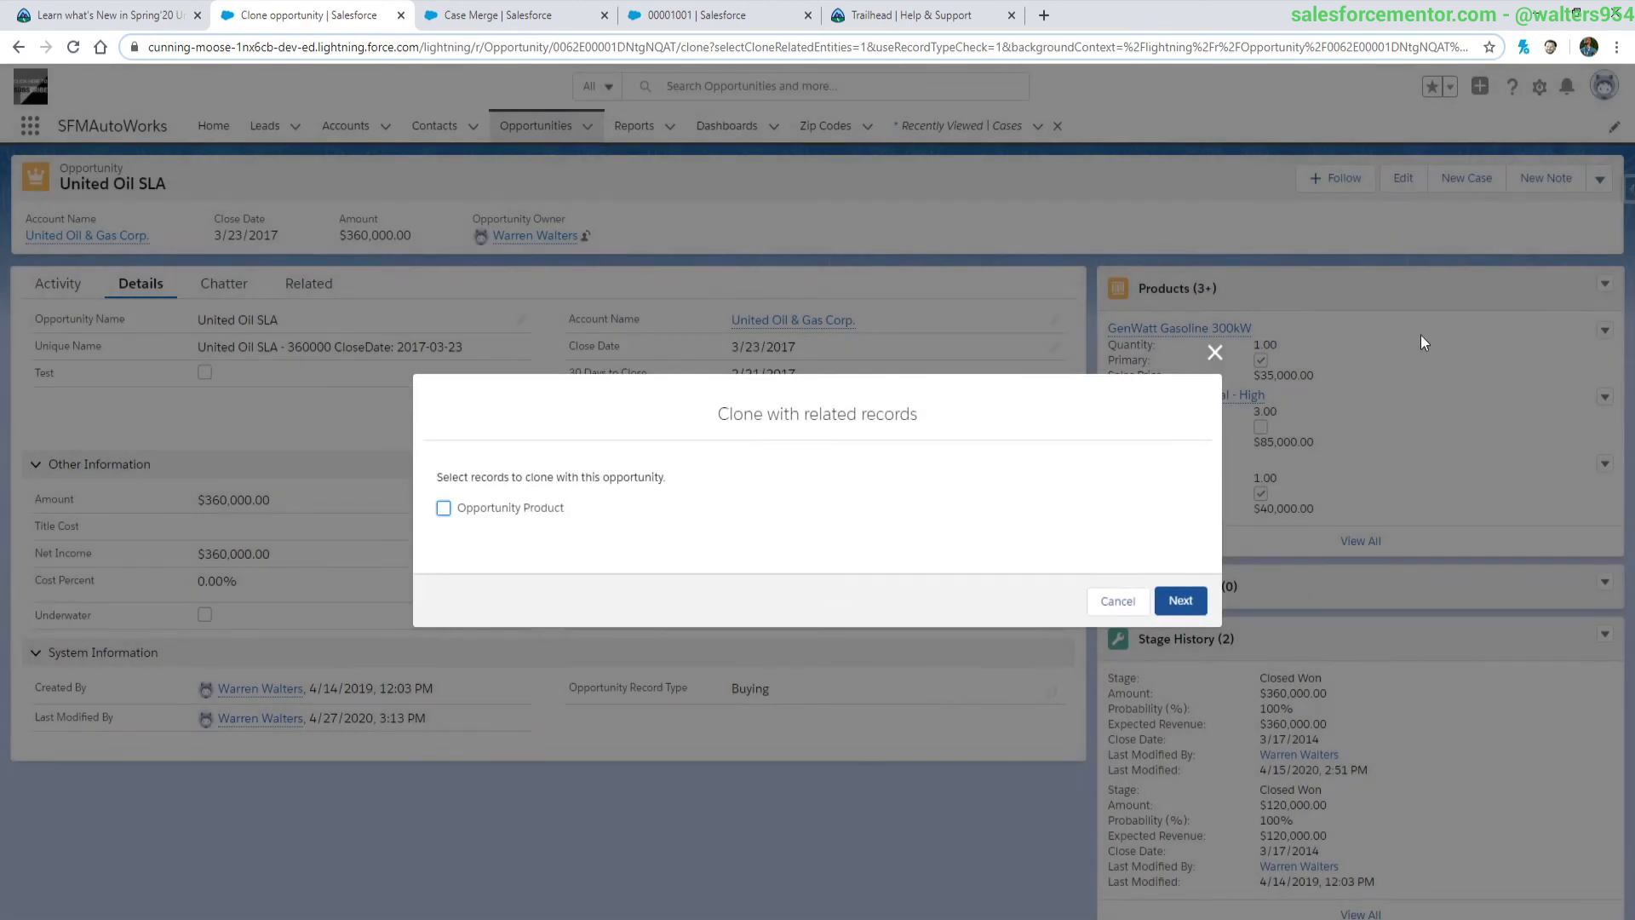
pyautogui.click(460, 509)
pyautogui.click(1181, 600)
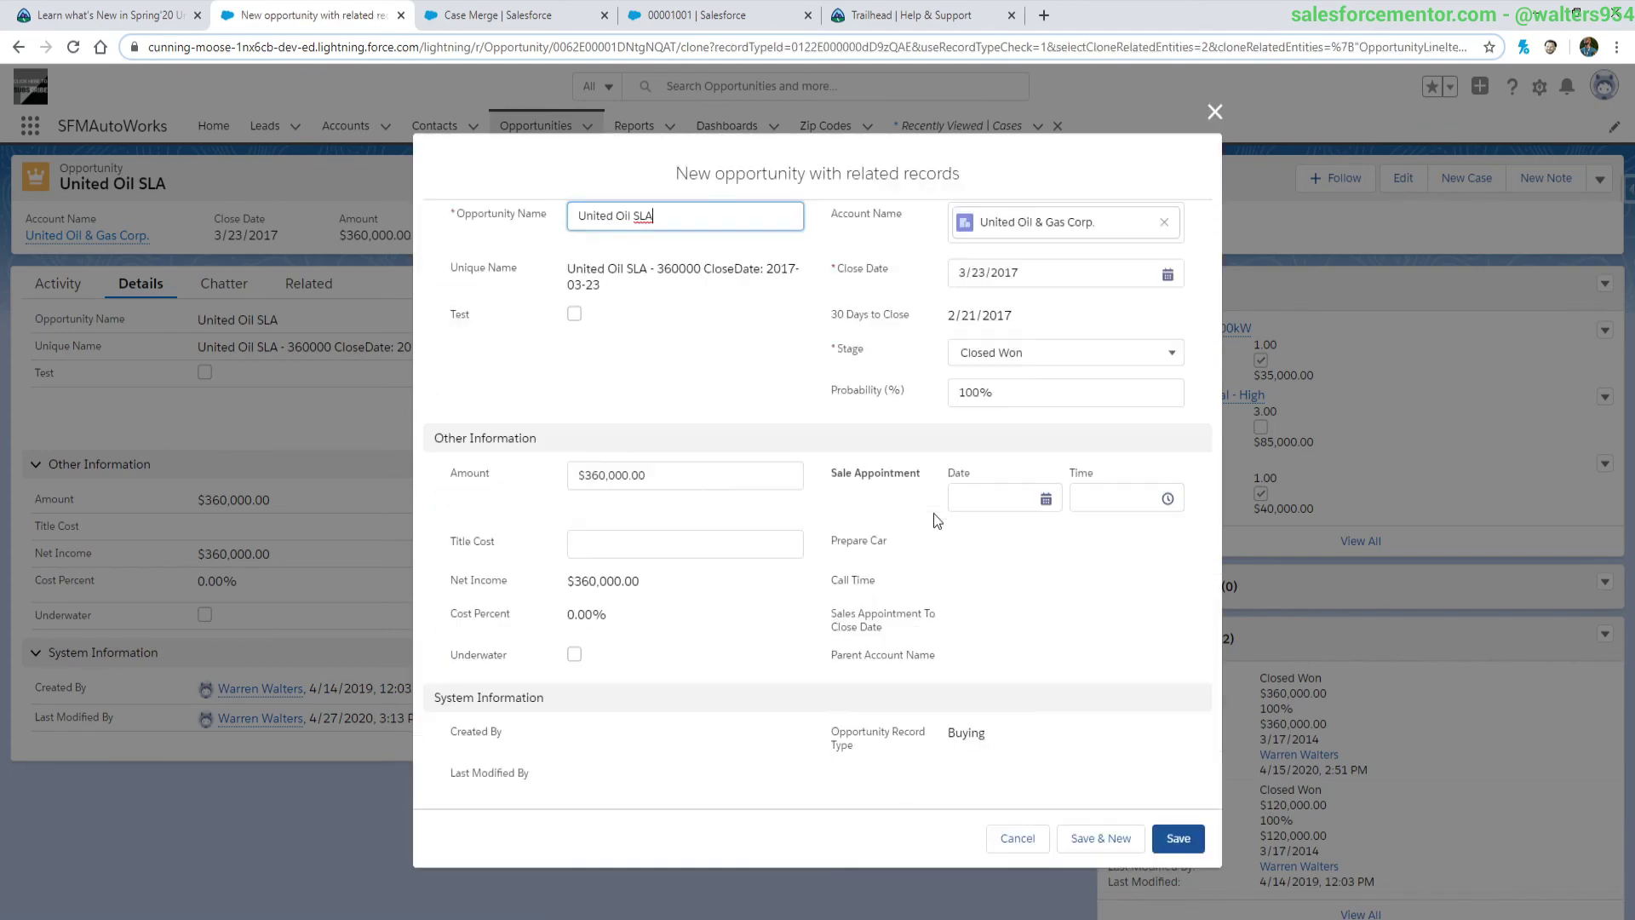
pyautogui.click(1178, 838)
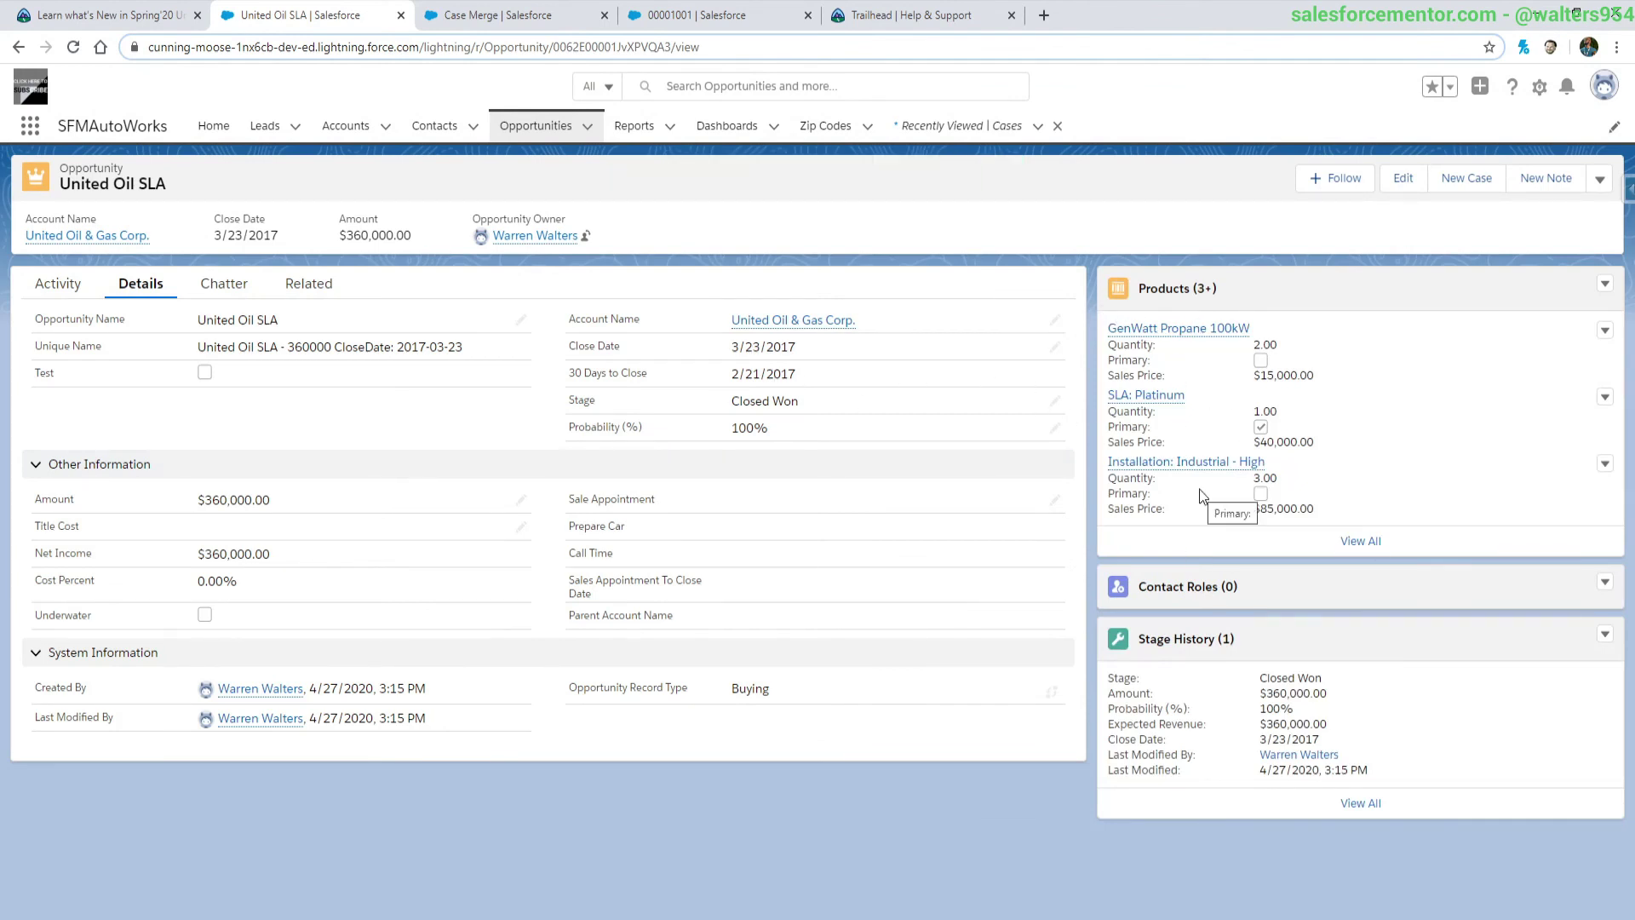
# Step: Open the Certification Maintenance Schedule from the Spring '20 article and scroll to the Administrator maintenance chart
pyautogui.hotkey('ctrl', 'shift', 'Tab')
pyautogui.scroll(-3, 252, 472)
pyautogui.scroll(-5, 235, 467)
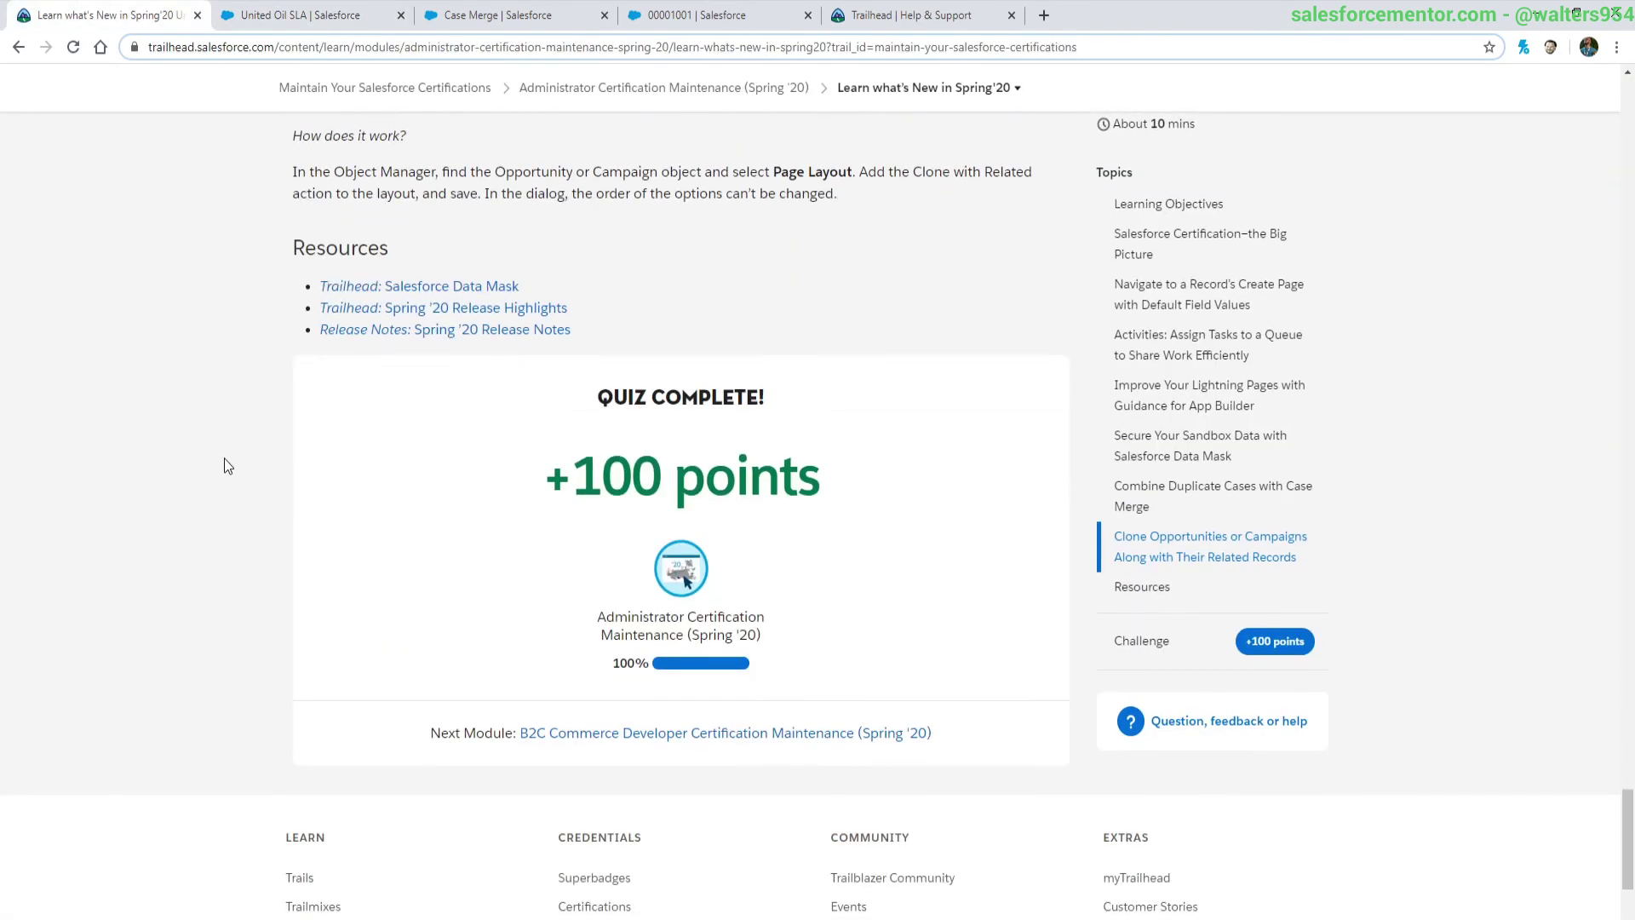
pyautogui.click(936, 25)
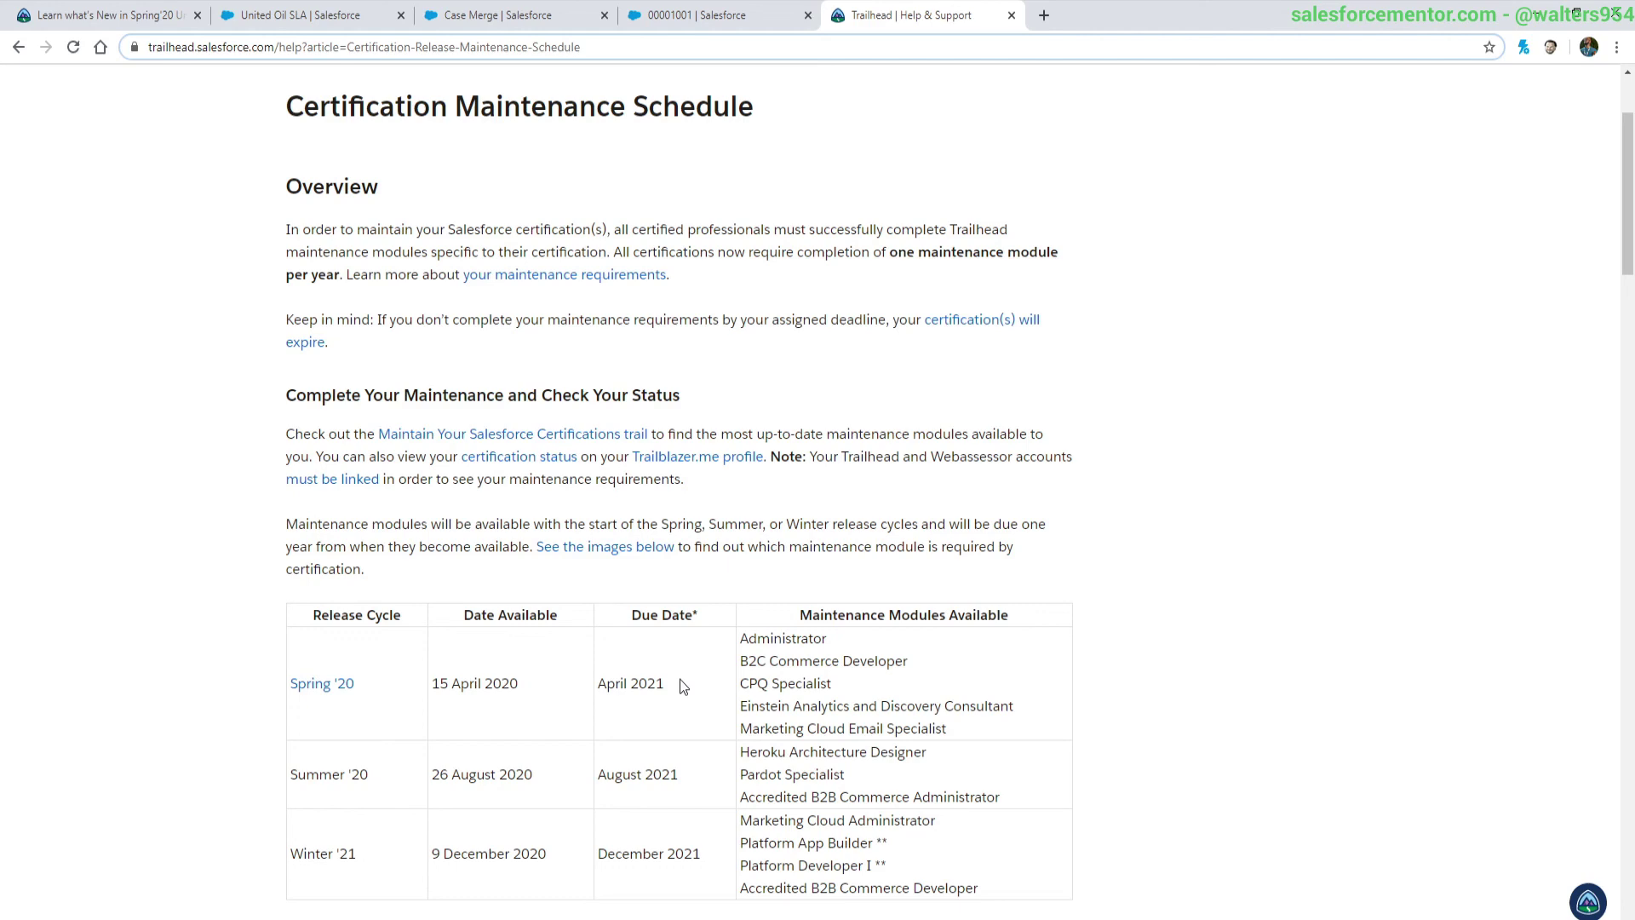
pyautogui.scroll(-3, 680, 679)
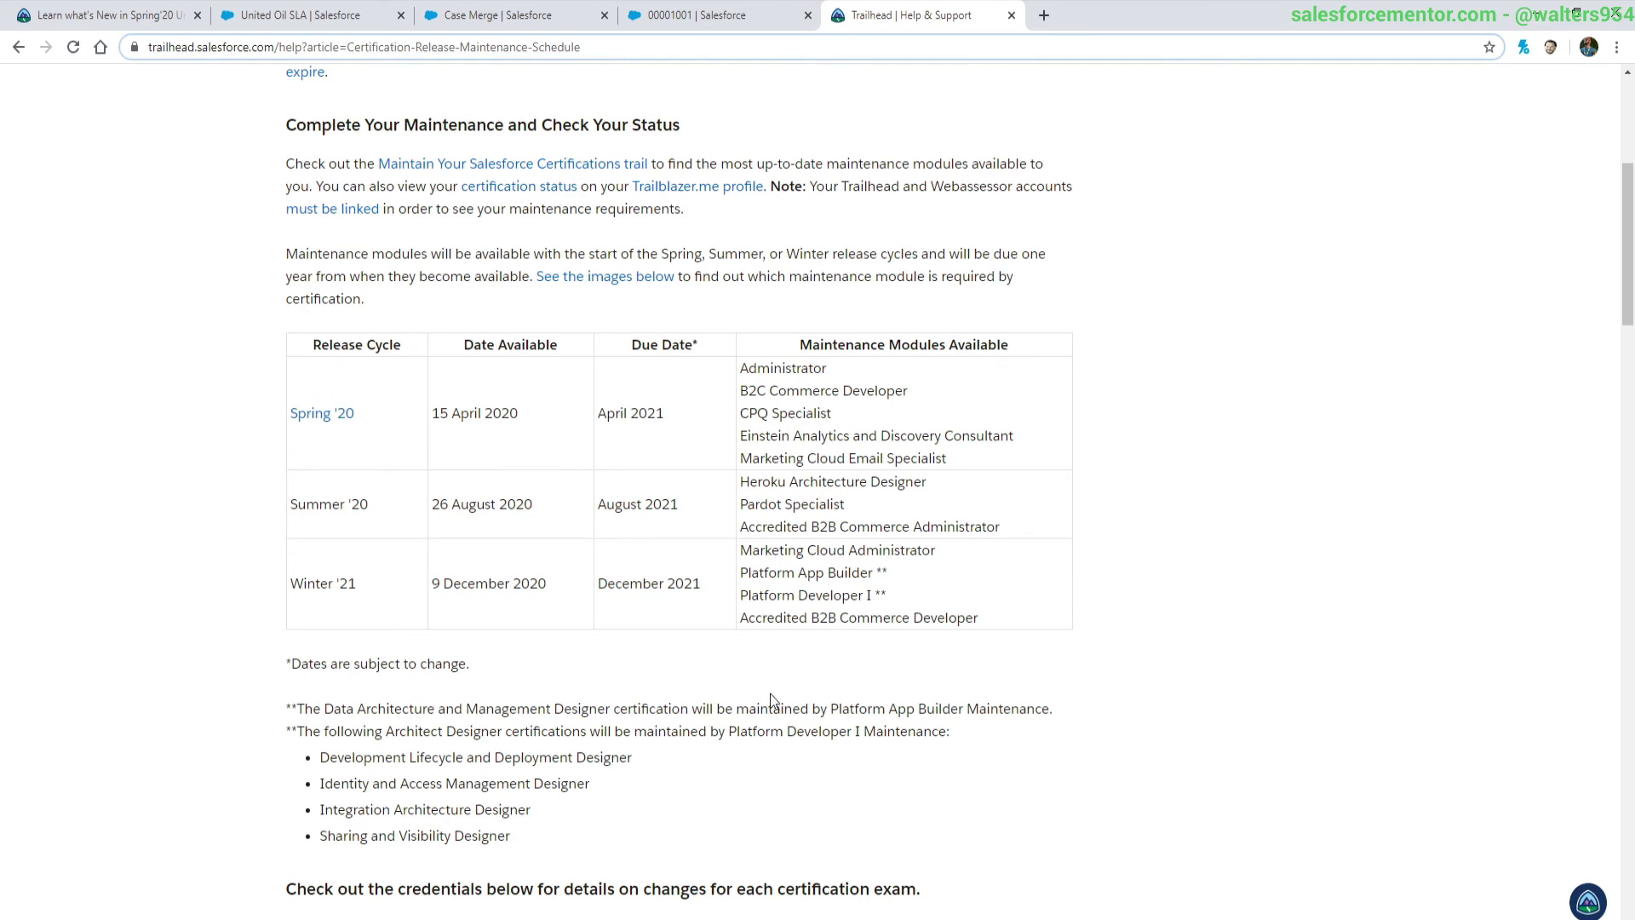
pyautogui.scroll(-7, 769, 693)
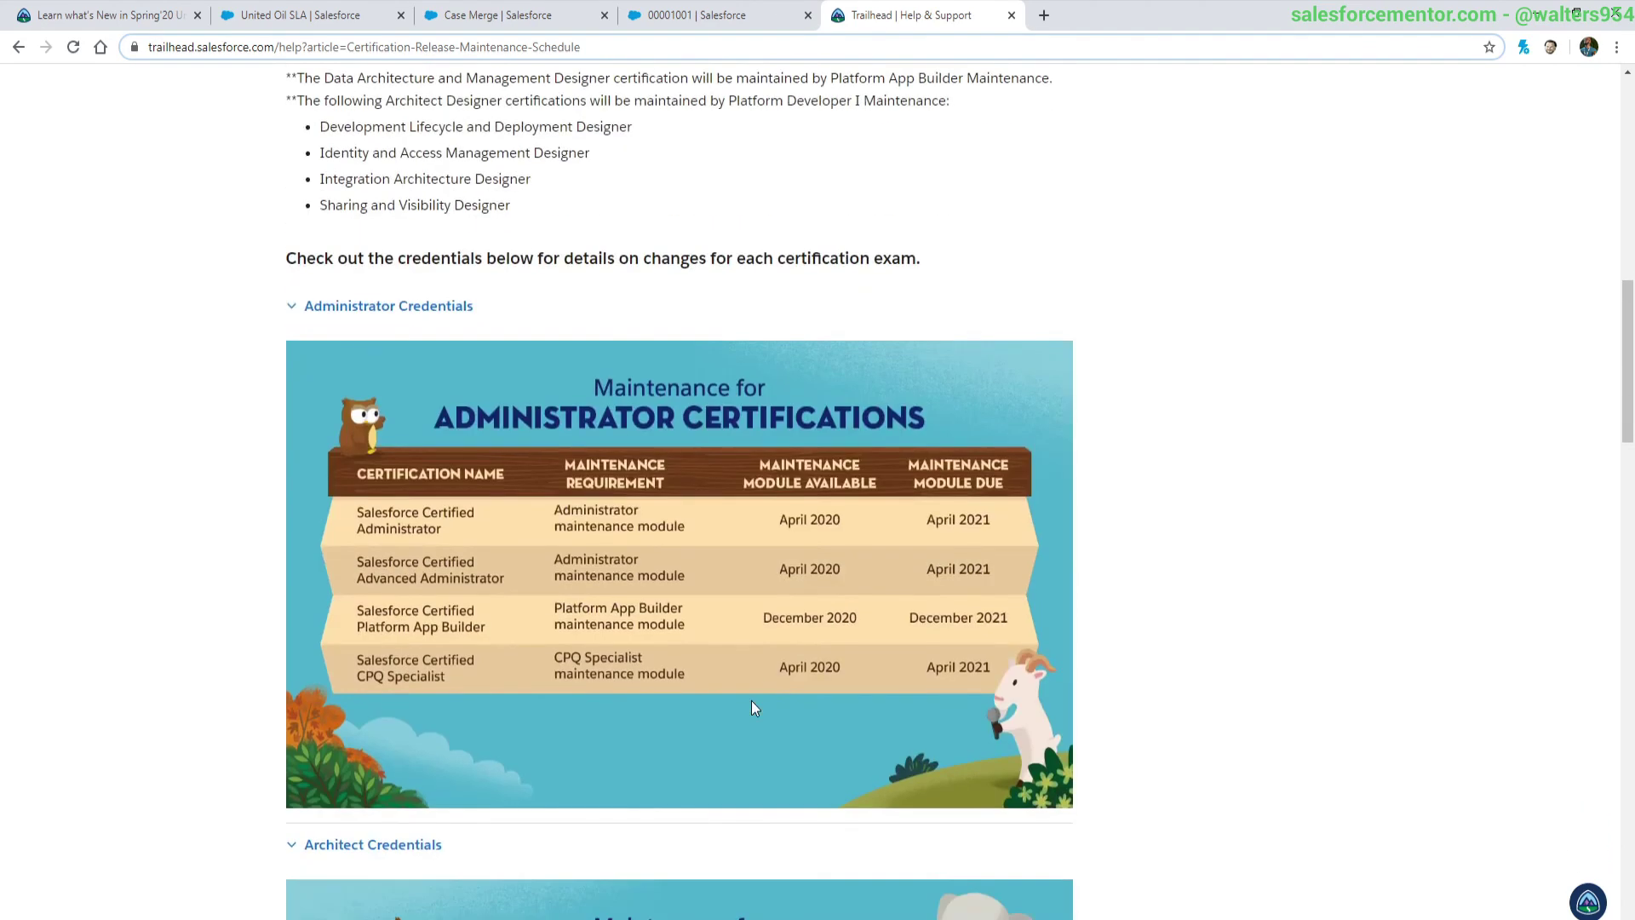